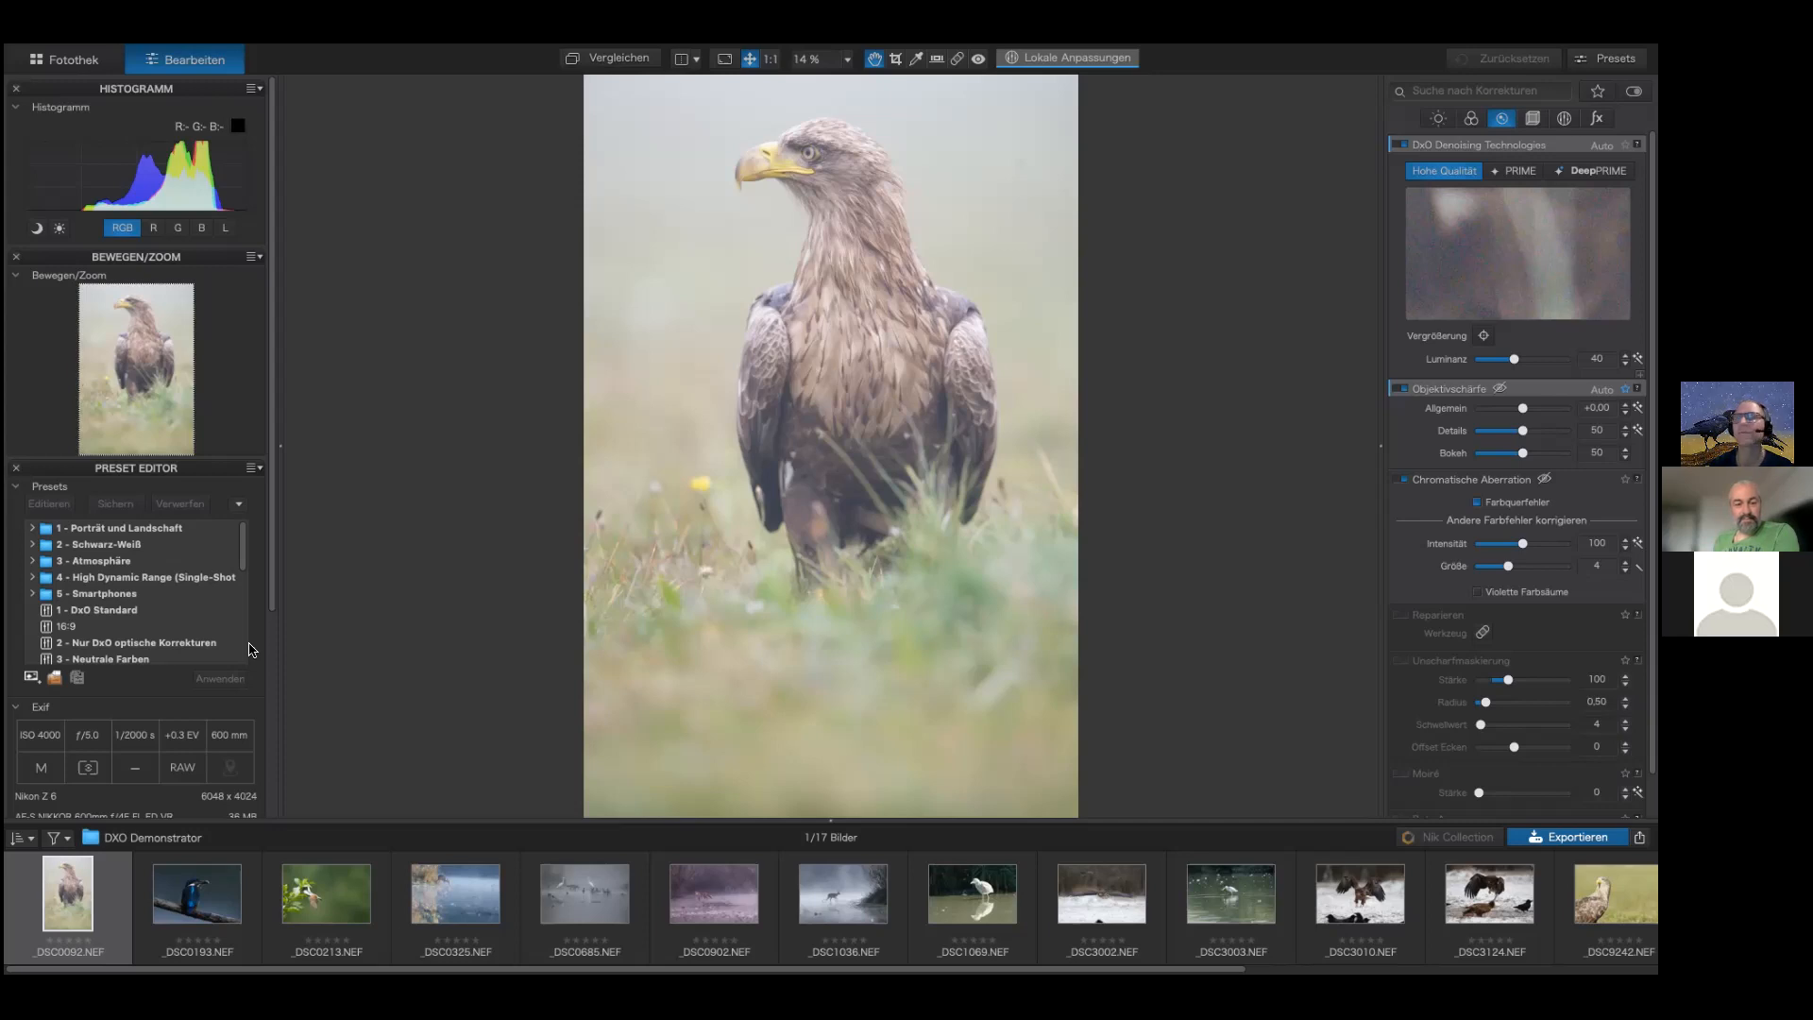
# Step: Open the dialog for managing DxO optical modules
pyautogui.scroll(-2, 186, 700)
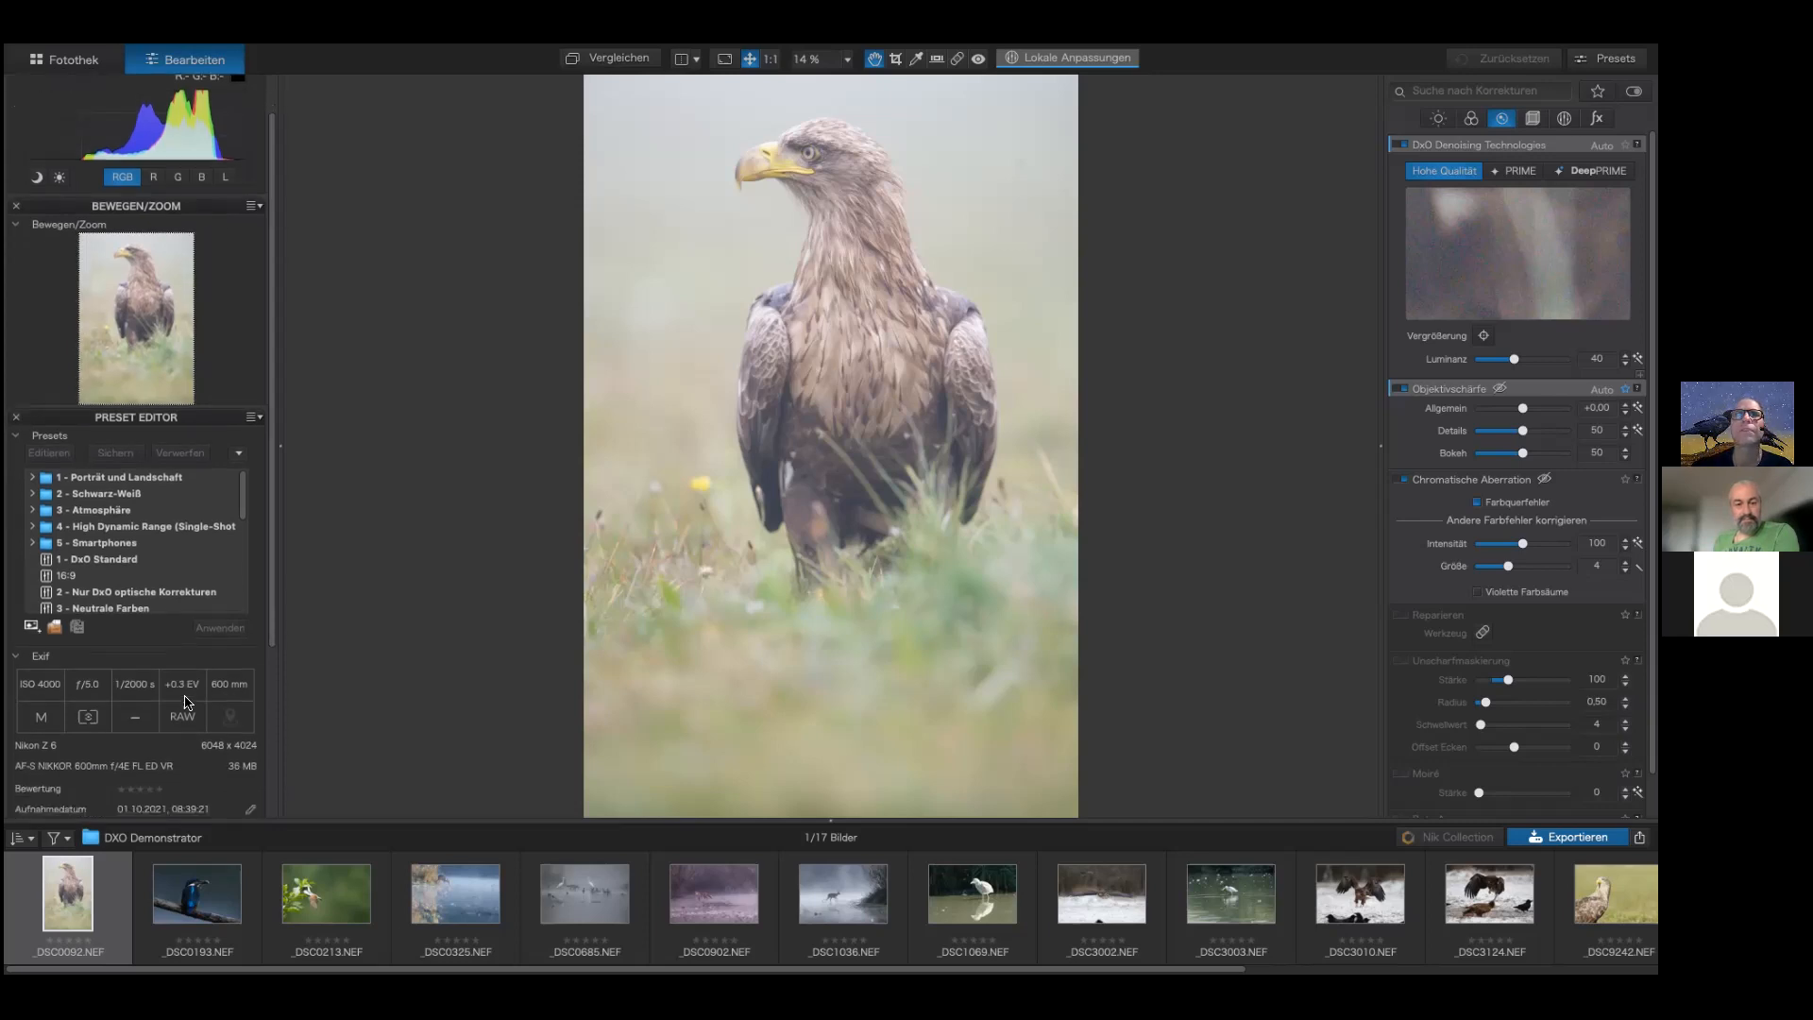
pyautogui.scroll(-1, 186, 701)
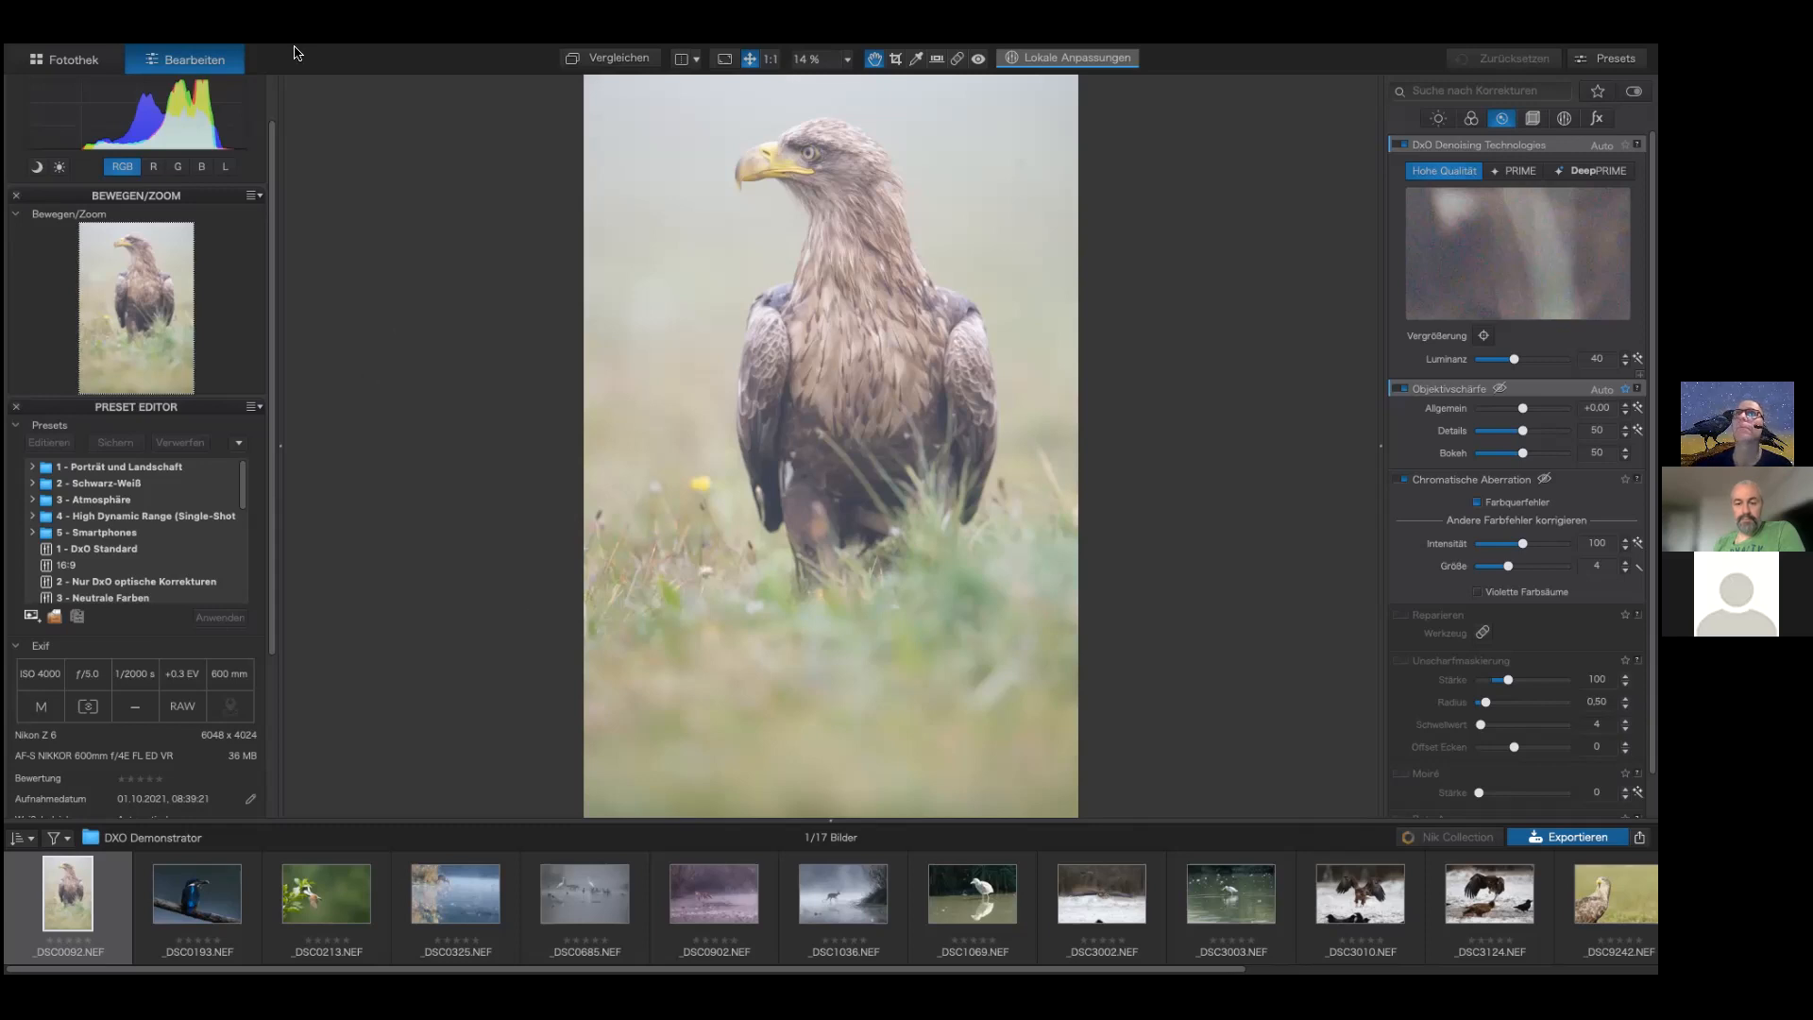
pyautogui.moveTo(296, 52)
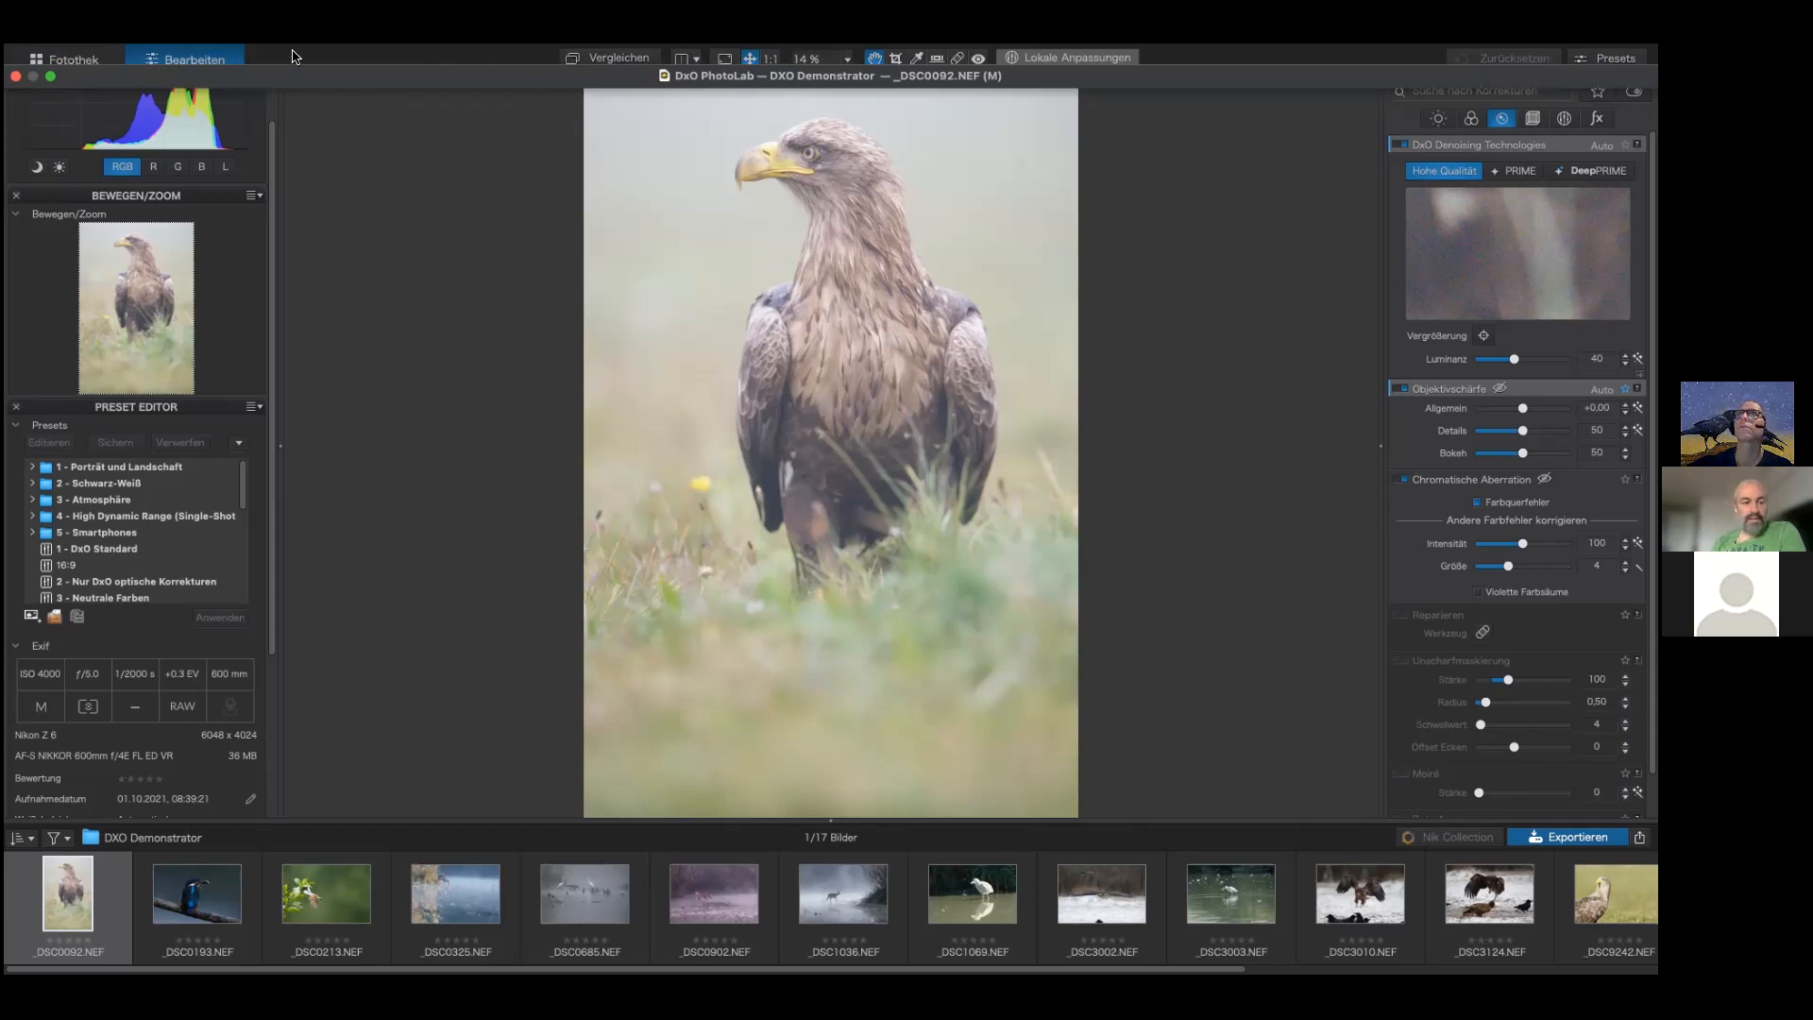
pyautogui.click(400, 61)
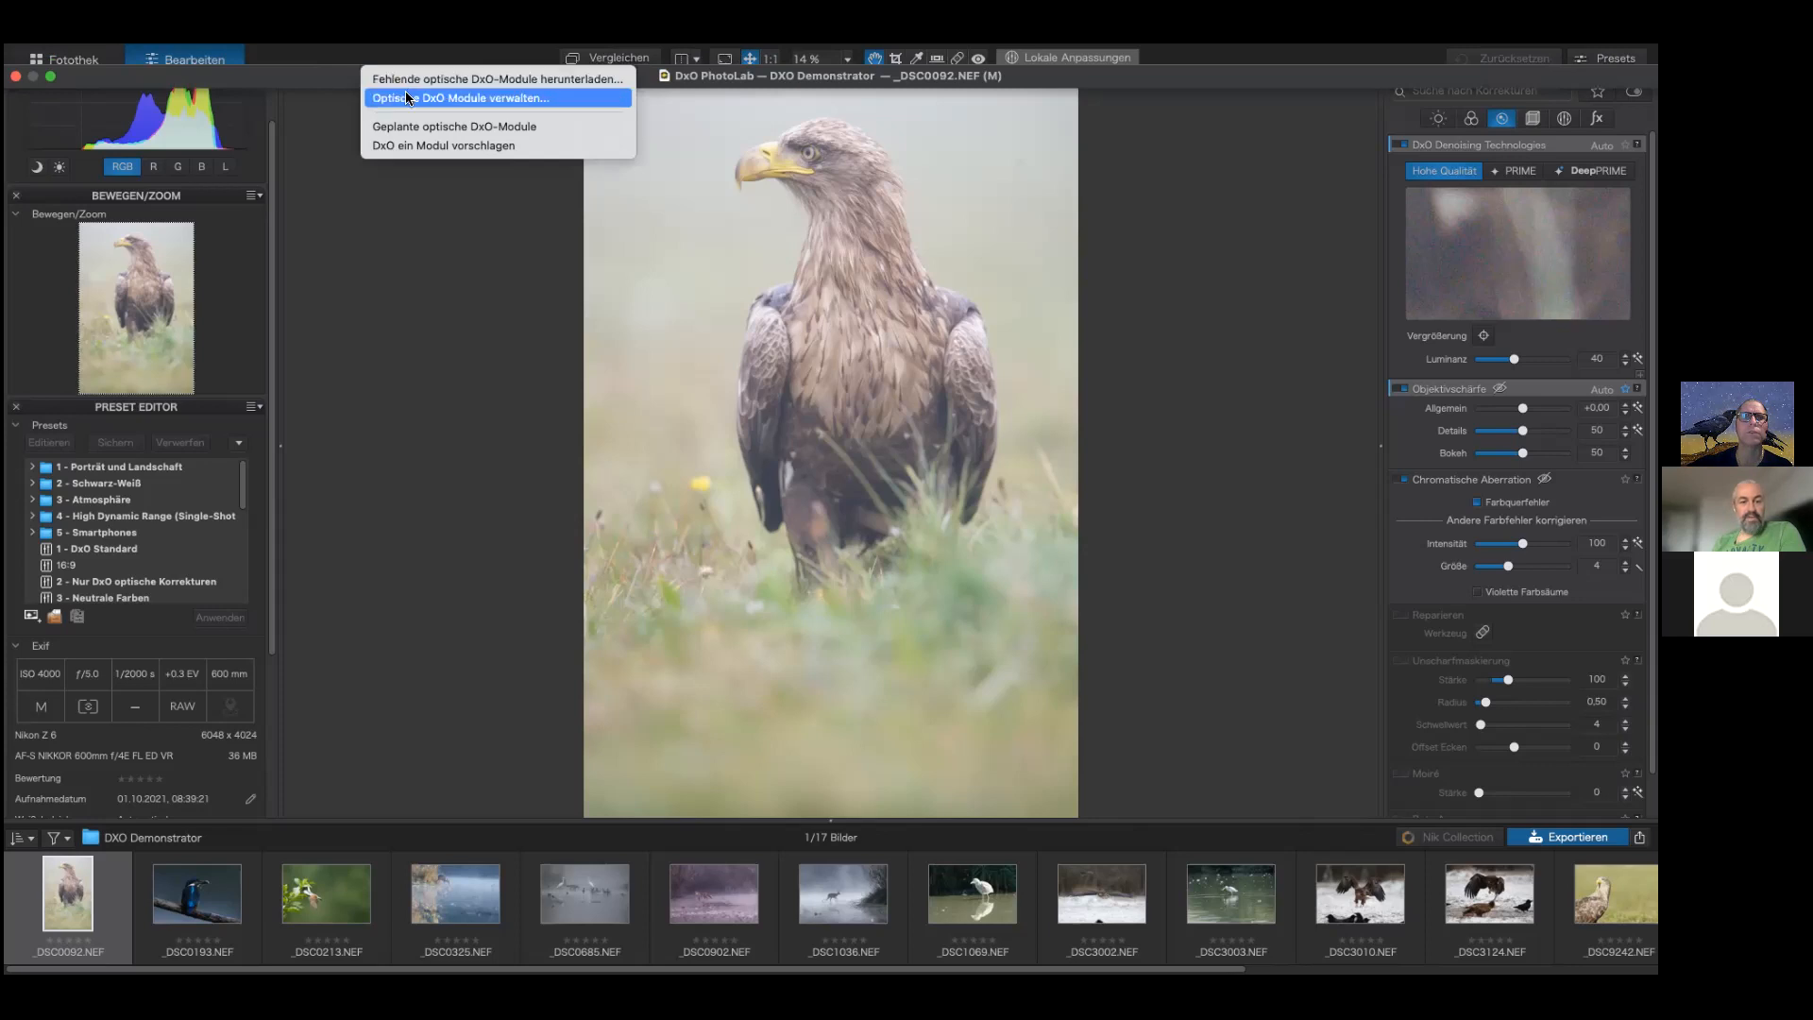
pyautogui.click(1205, 161)
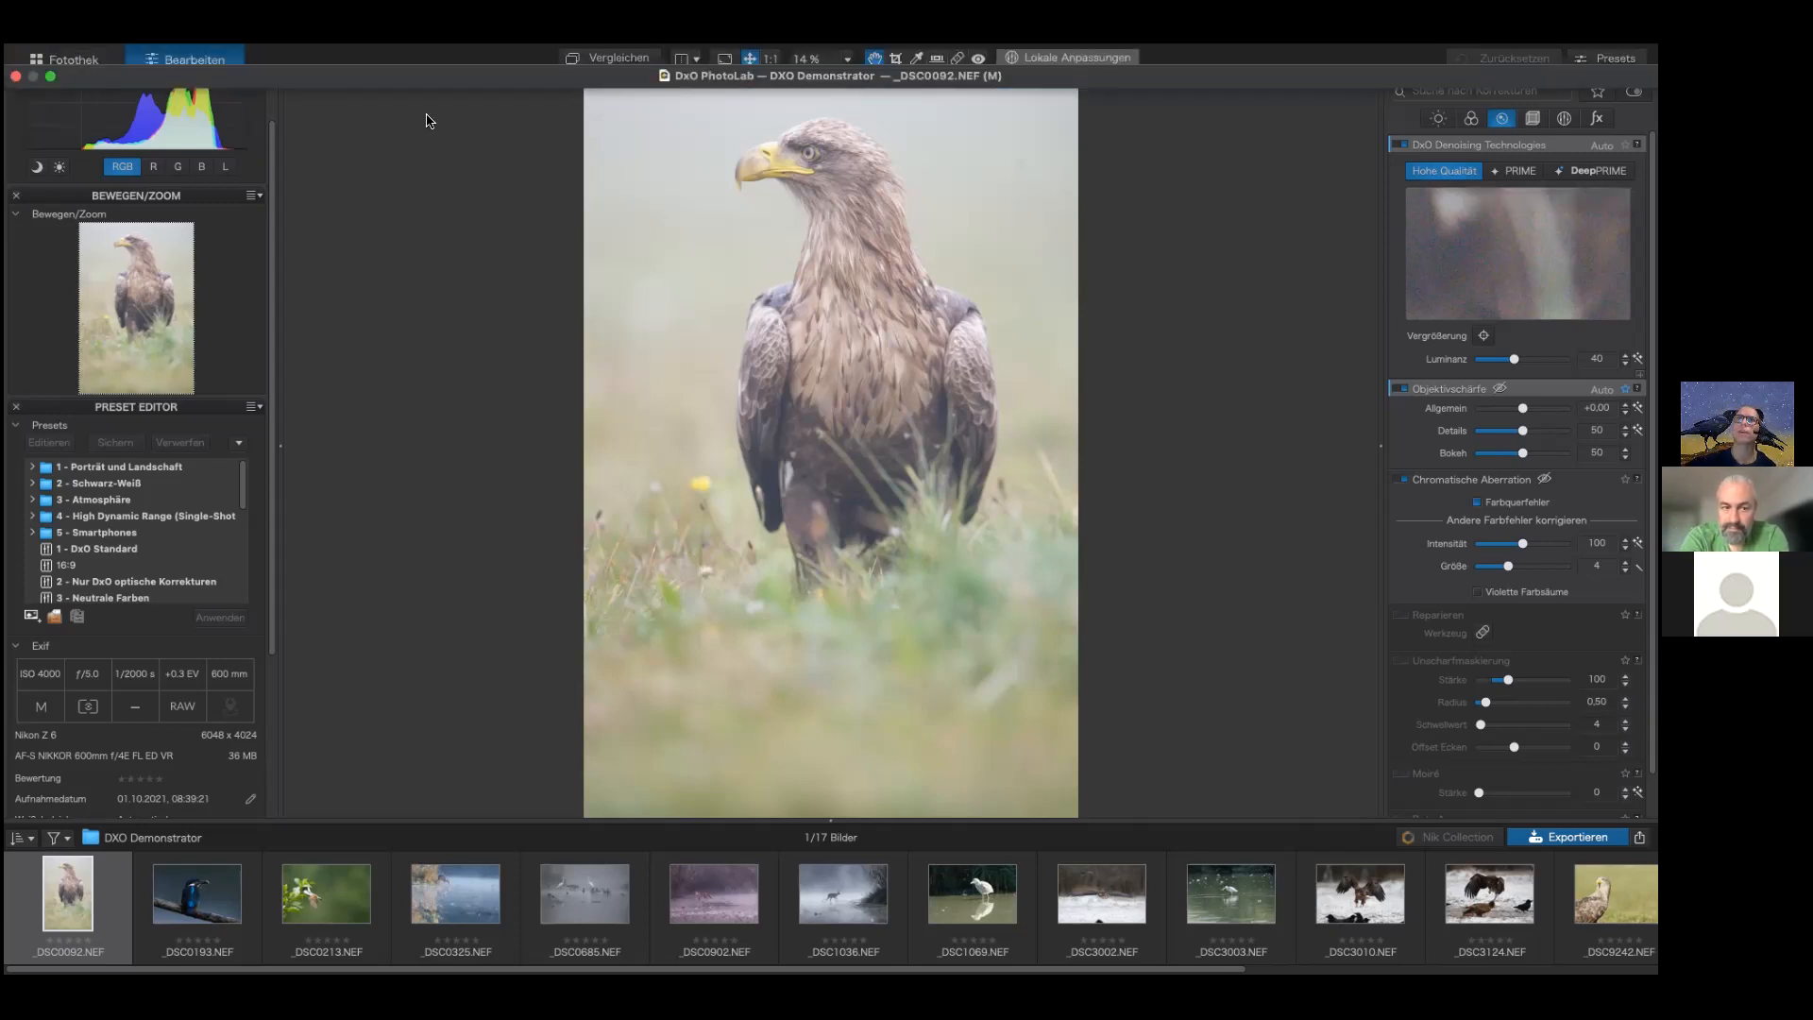
# Step: Switch to the library view and browse the folder tree around the DXO Demonstrator folder
pyautogui.click(74, 62)
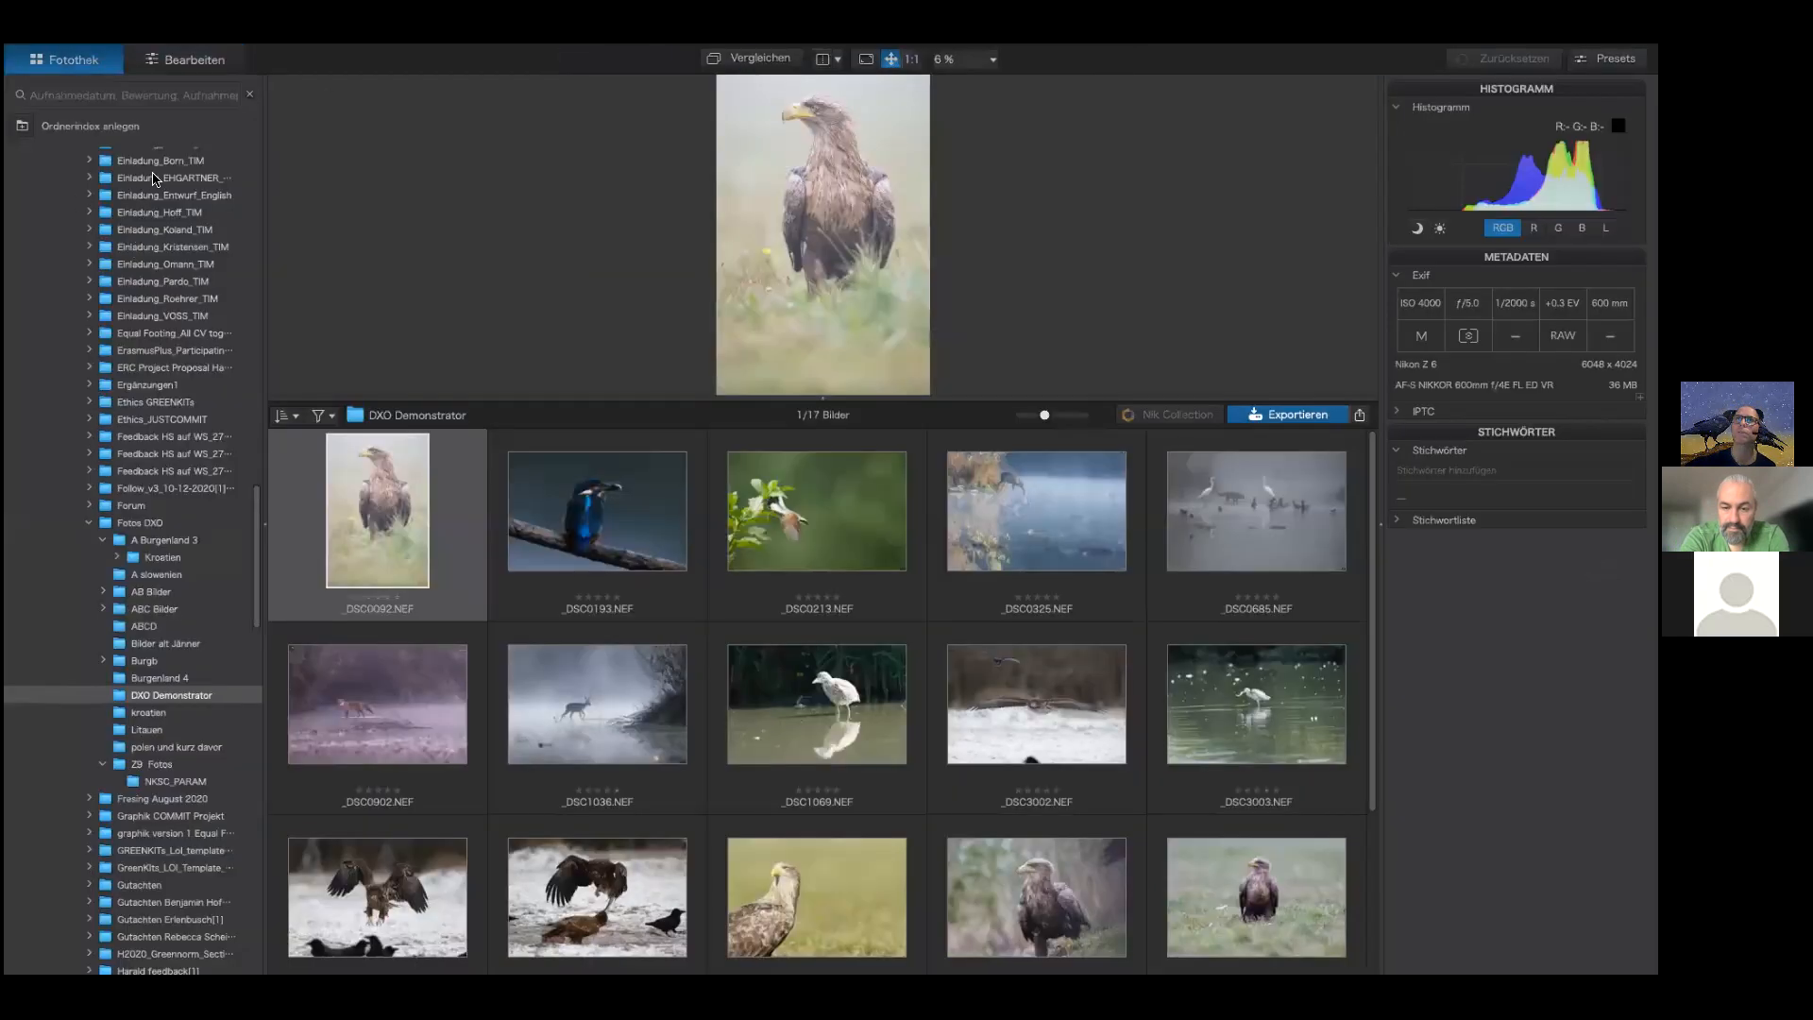
pyautogui.scroll(-5, 147, 261)
pyautogui.scroll(-10, 146, 262)
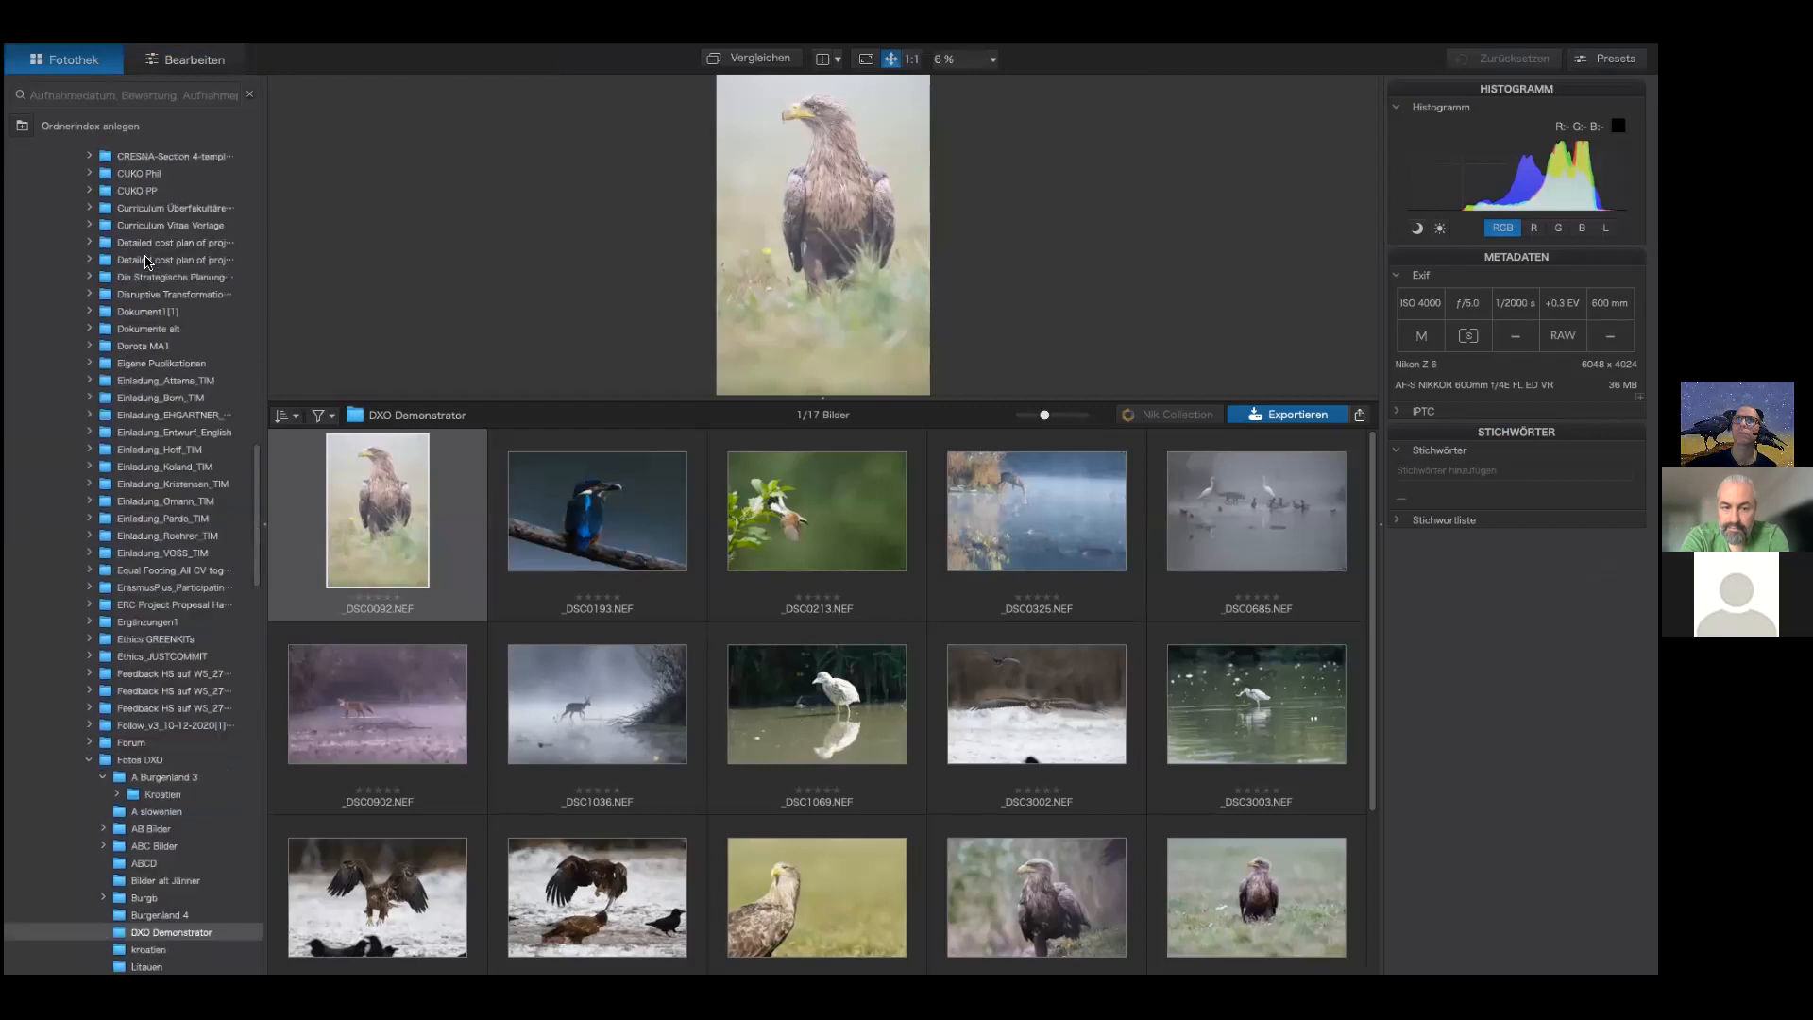
pyautogui.scroll(20, 147, 262)
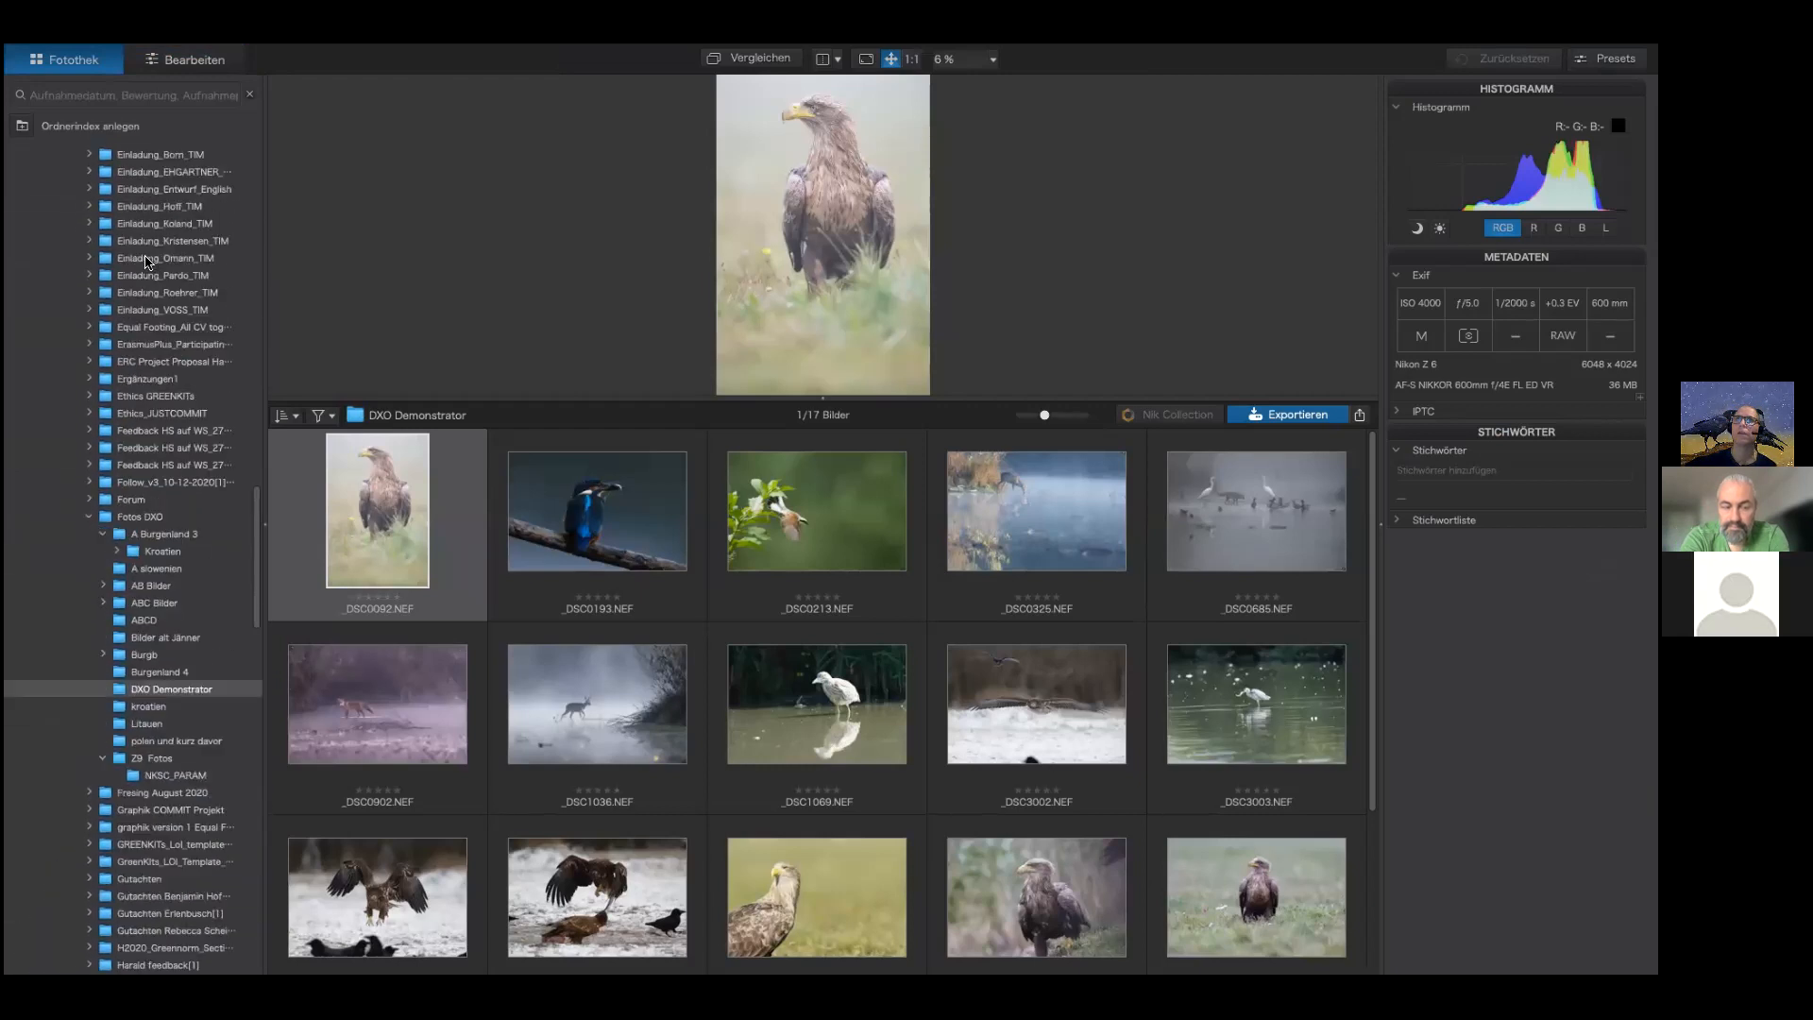
pyautogui.scroll(3, 147, 261)
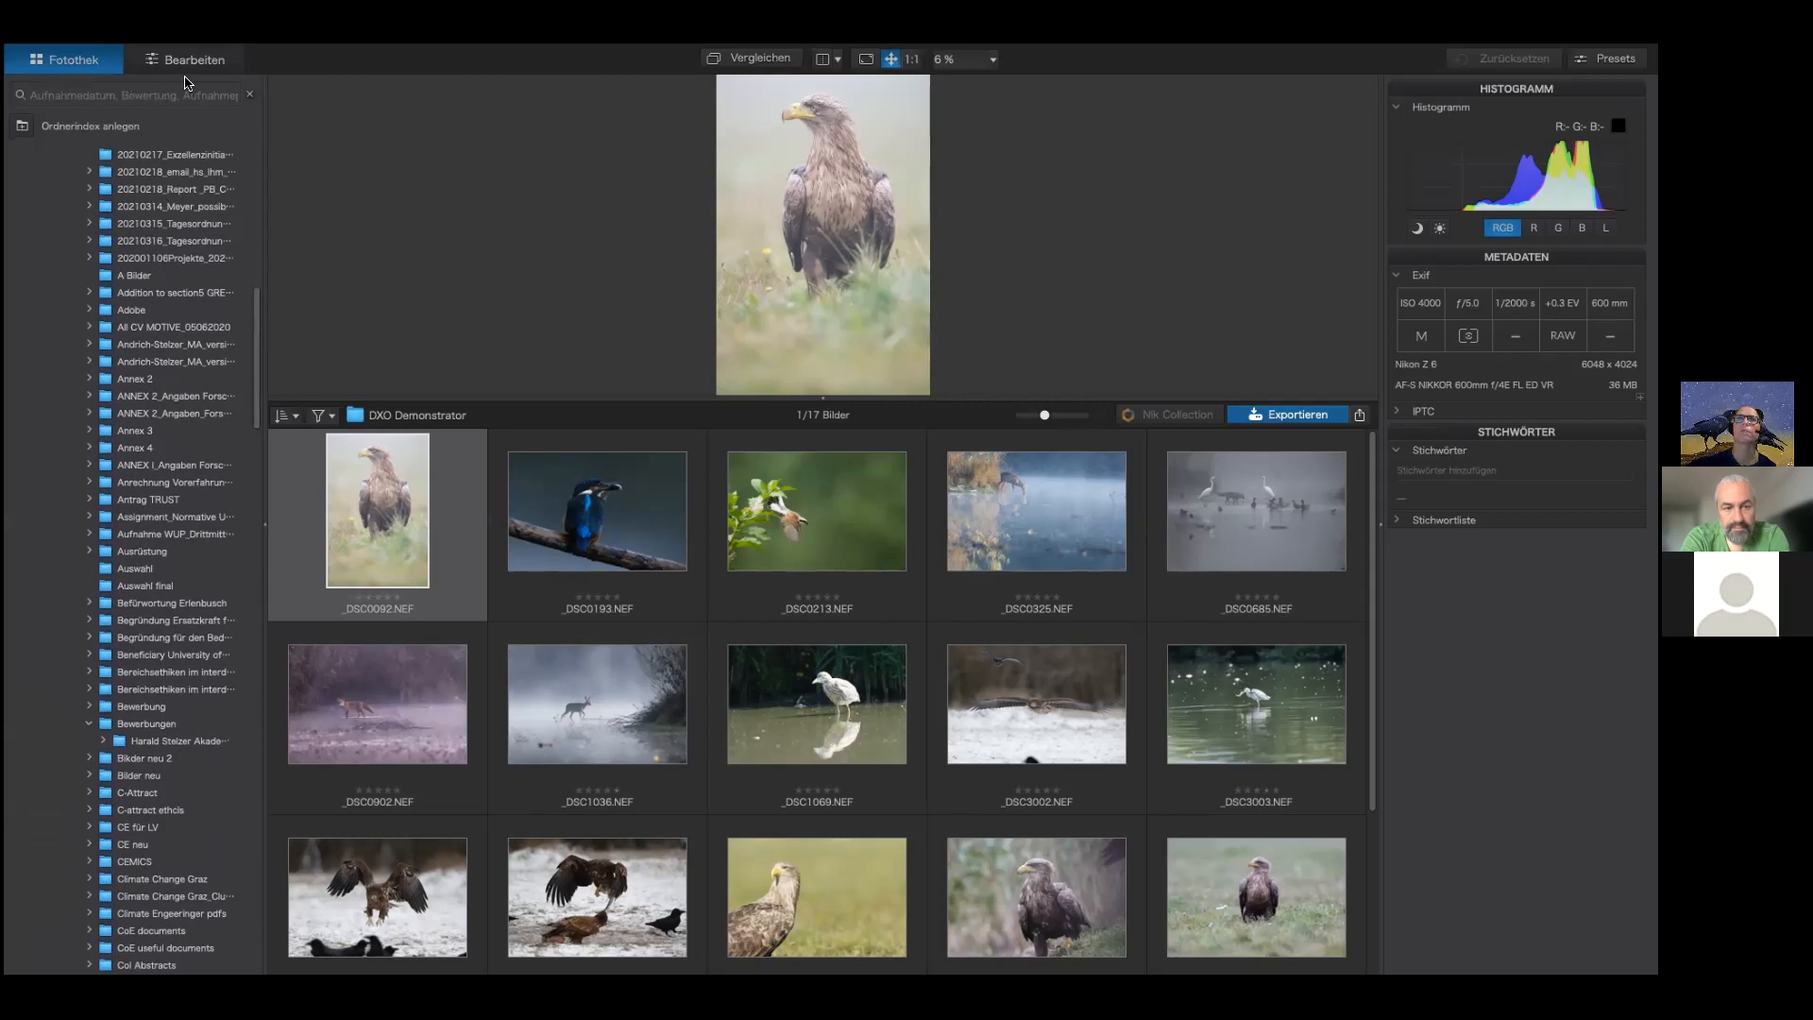
# Step: Open the application preferences
pyautogui.moveTo(224, 54)
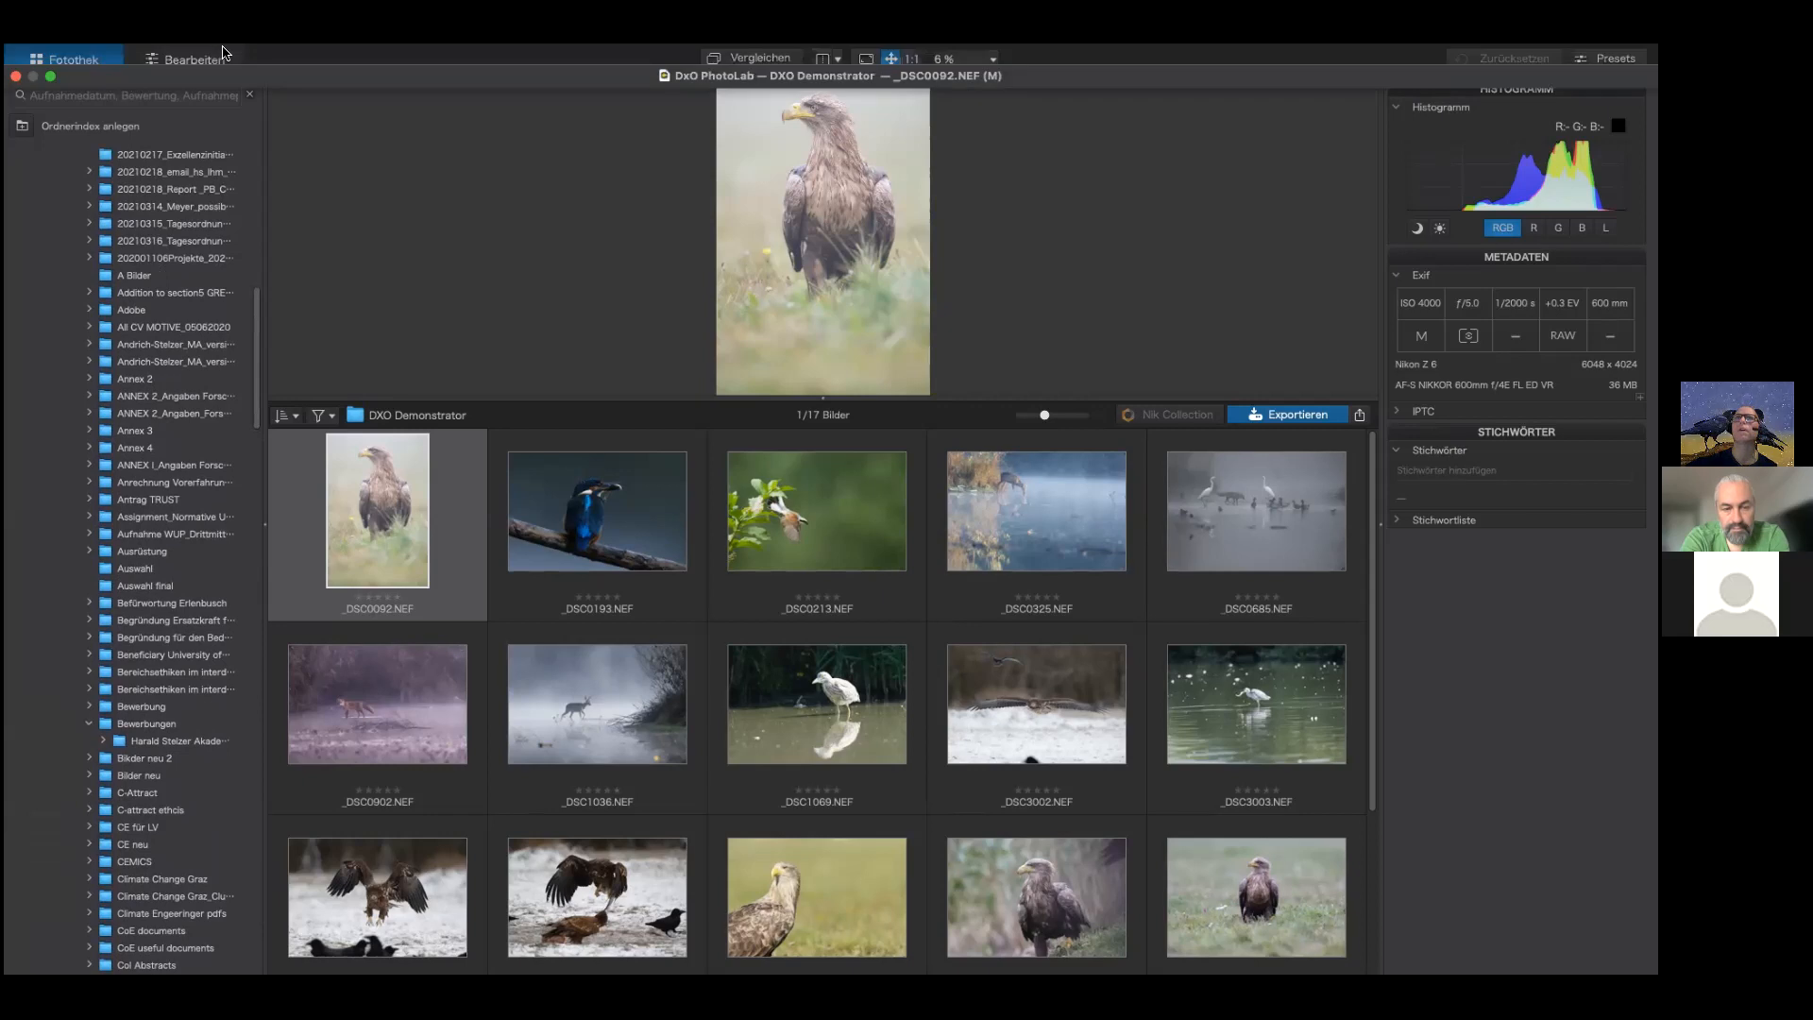
pyautogui.click(116, 54)
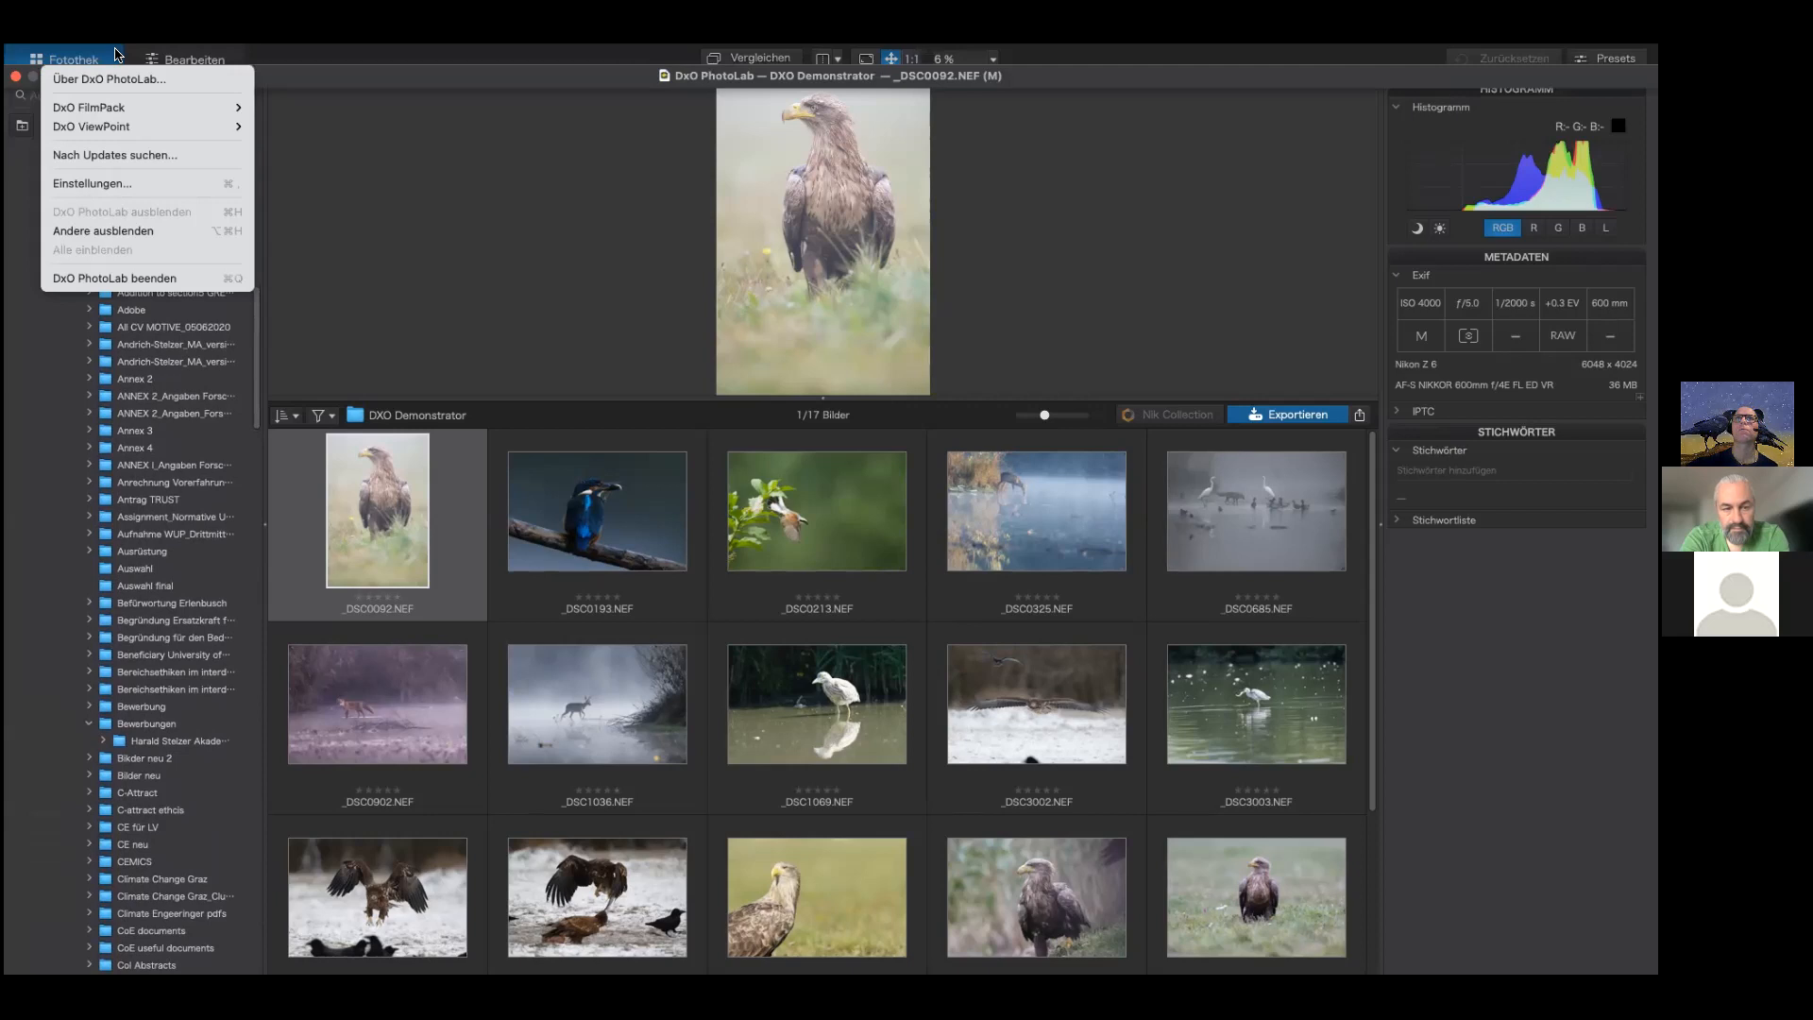
pyautogui.click(156, 184)
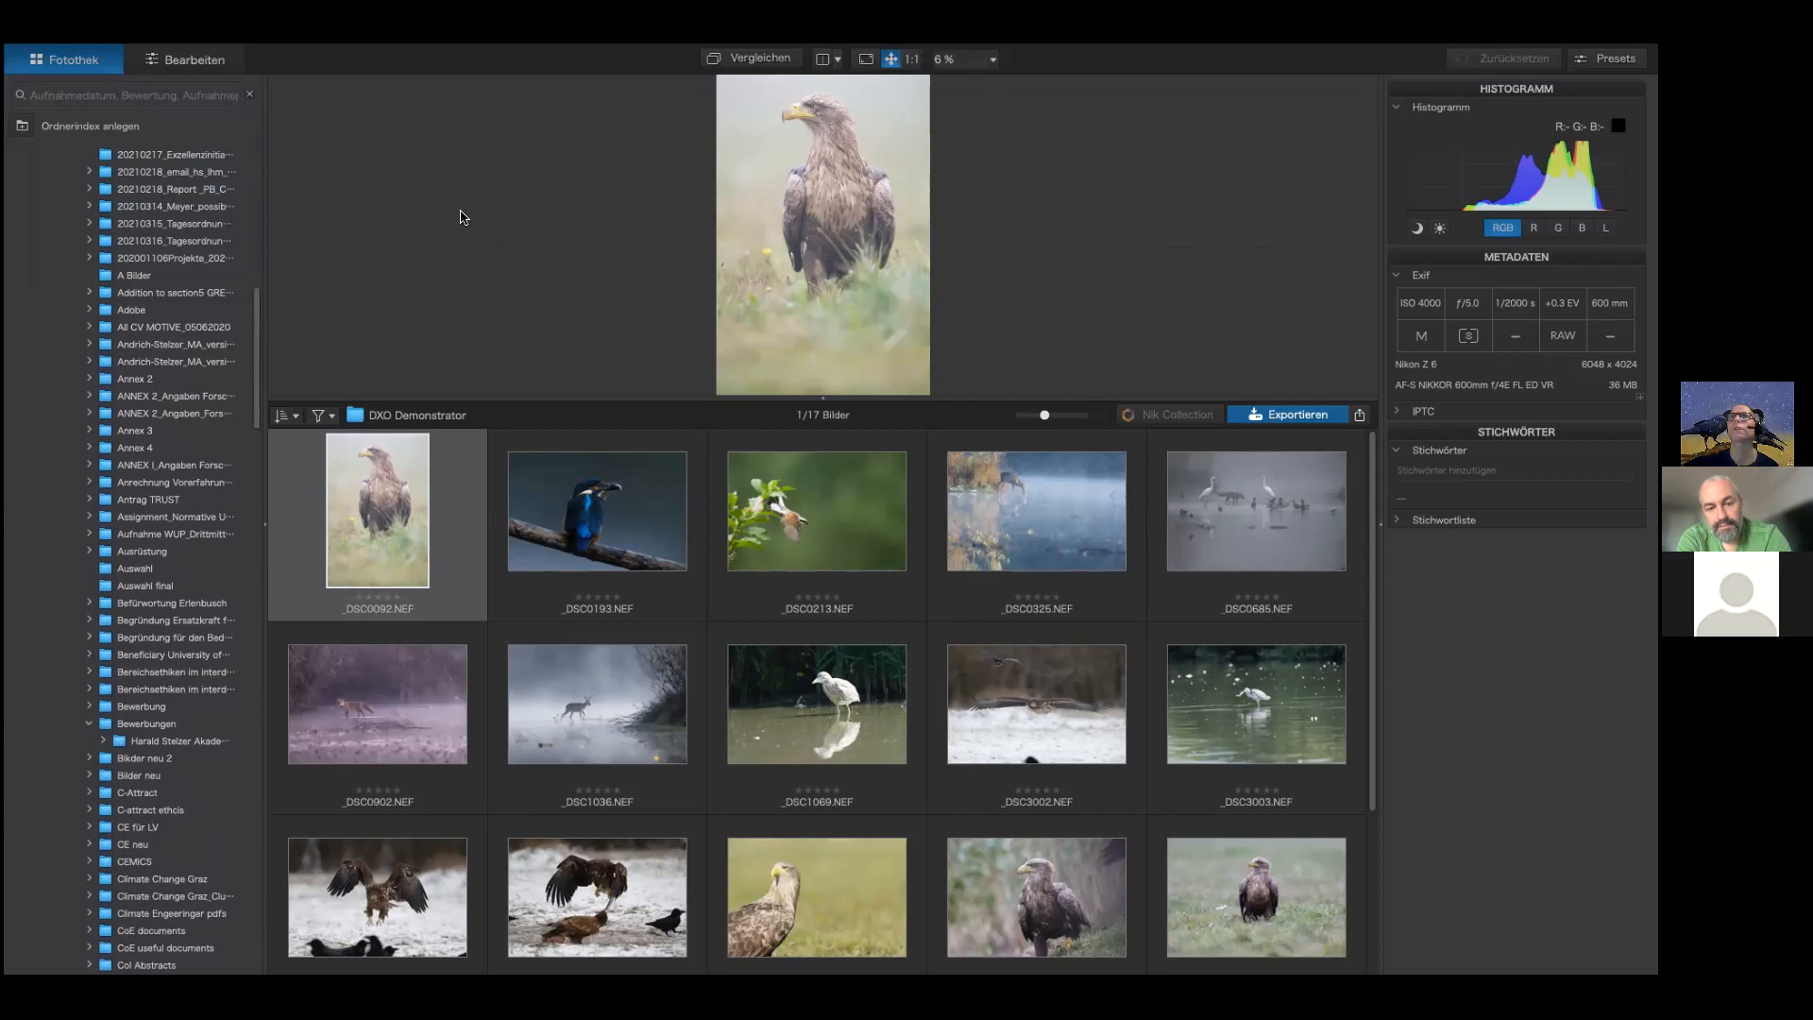
# Step: Open the About DxO PhotoLab window to check the version, then close it
pyautogui.click(120, 59)
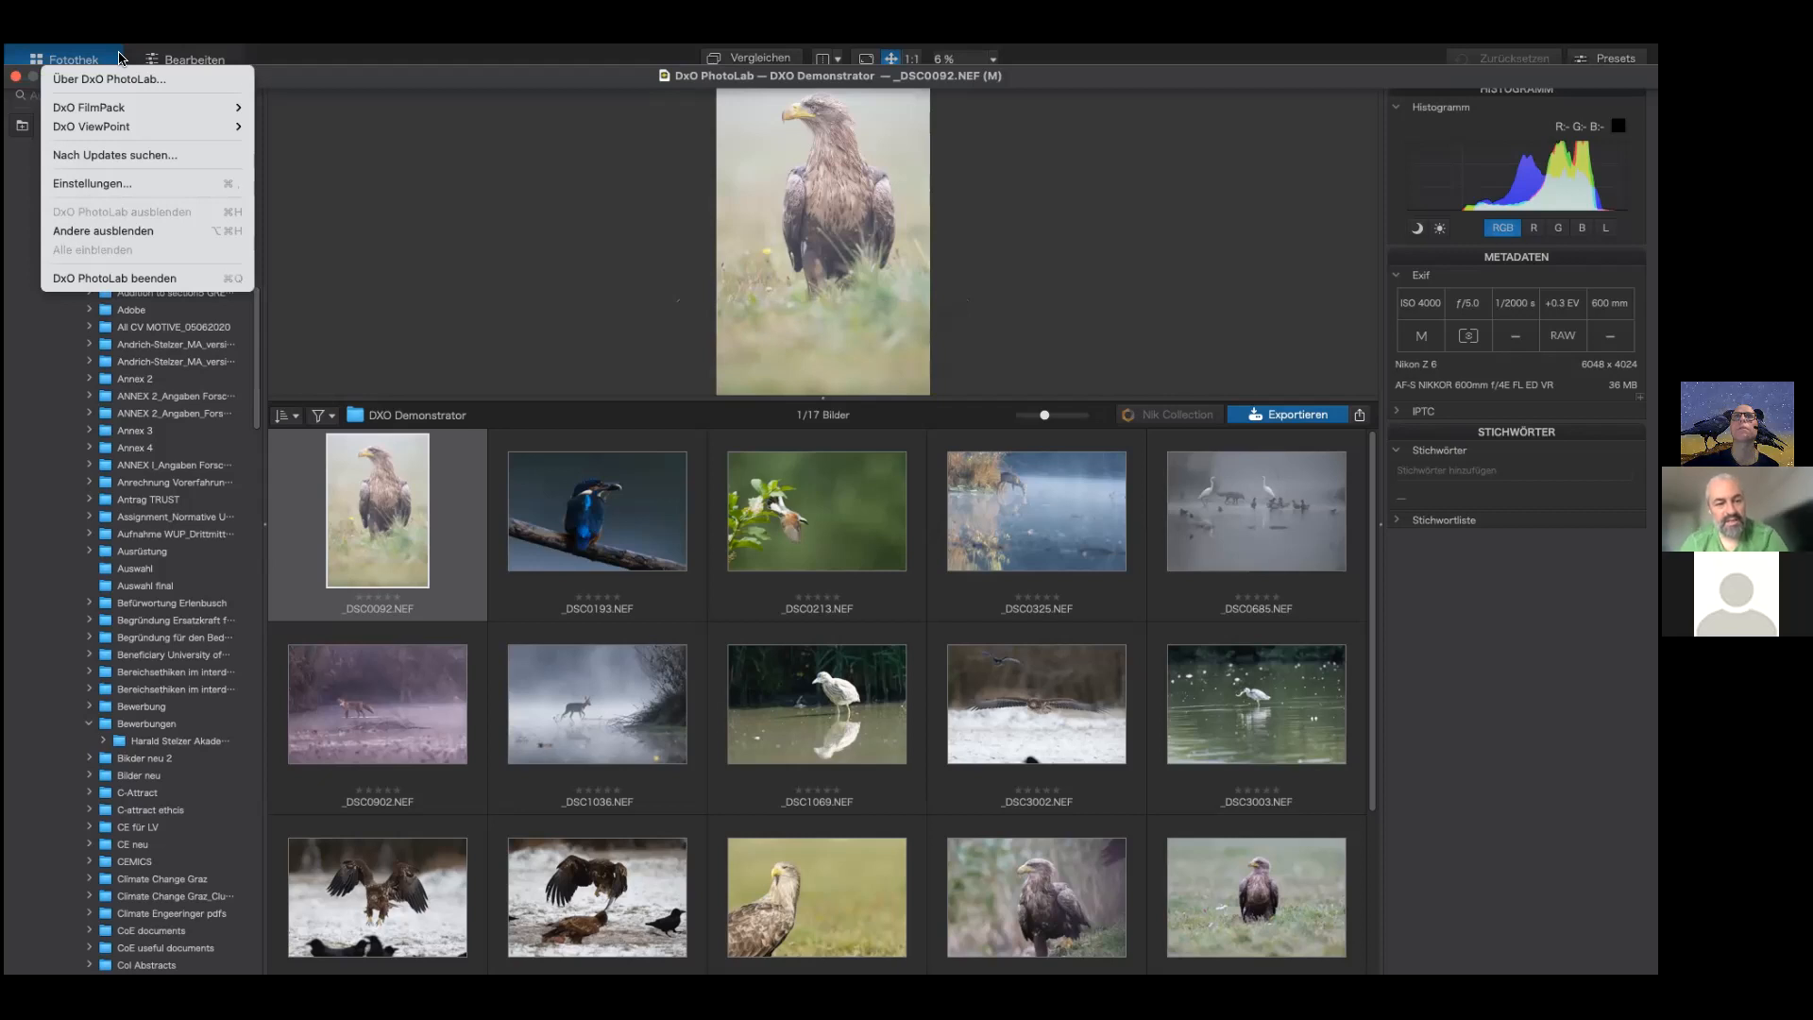
pyautogui.moveTo(170, 59)
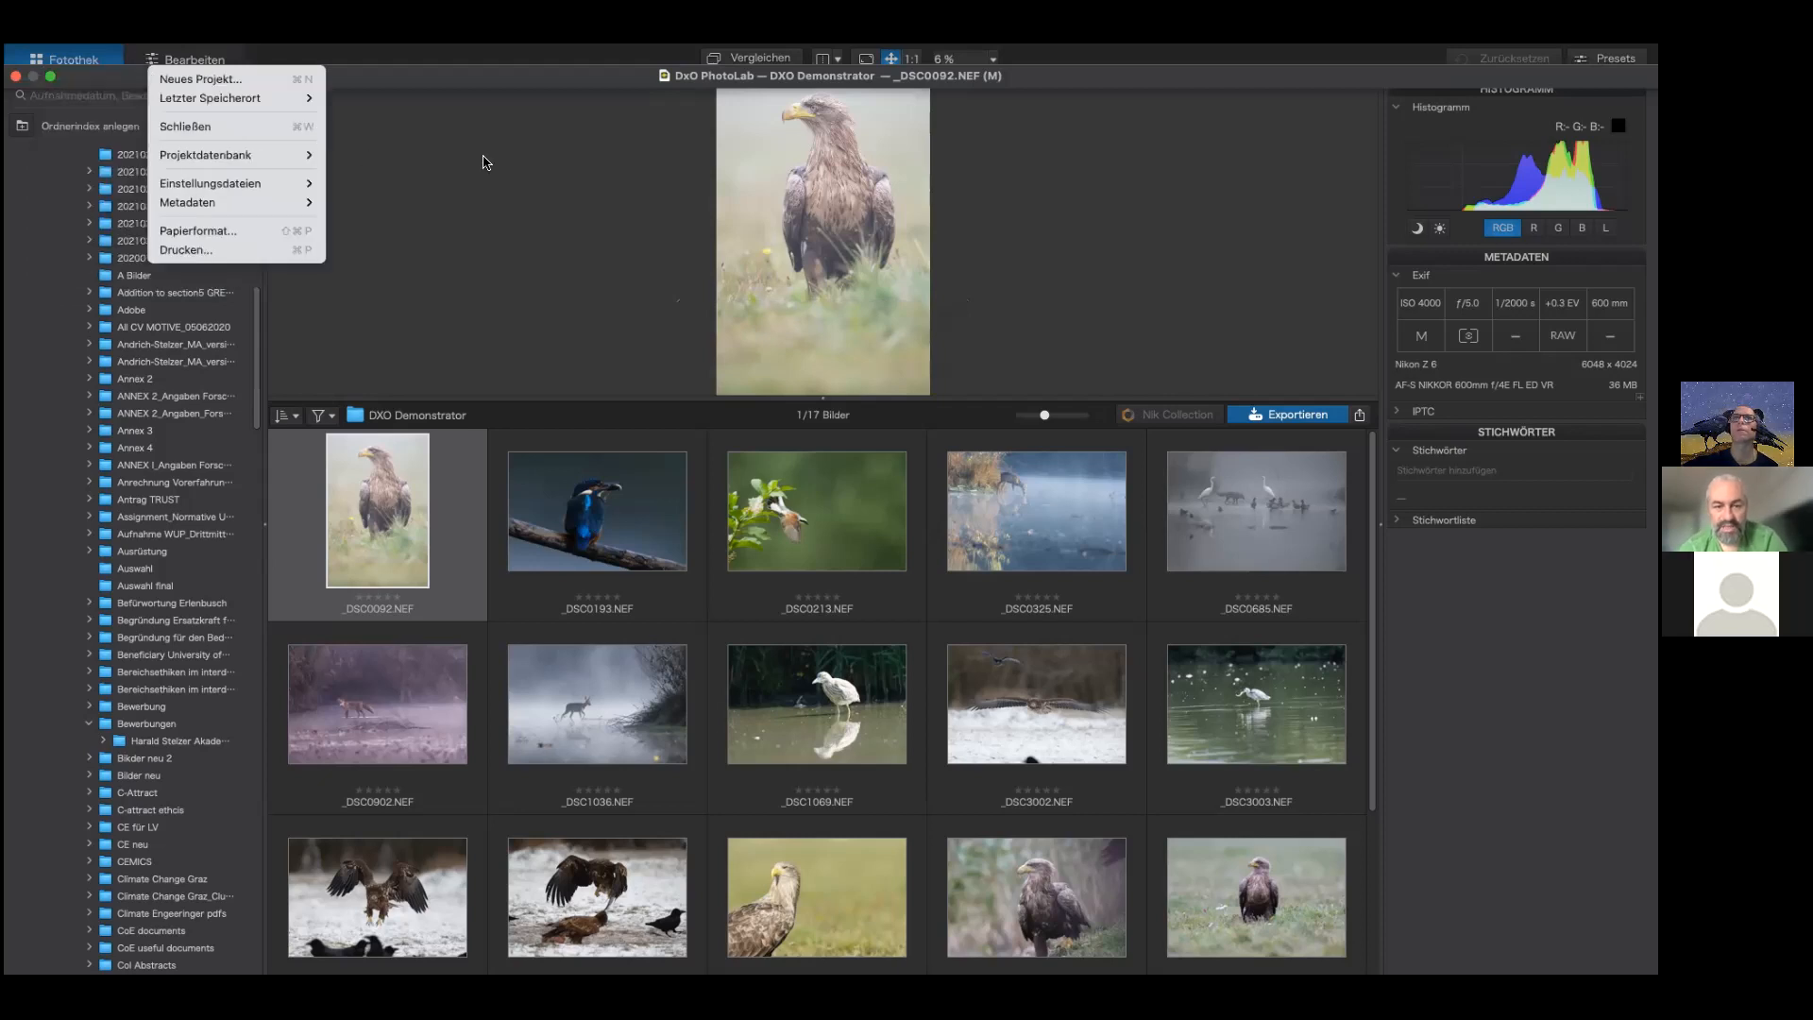
pyautogui.moveTo(103, 62)
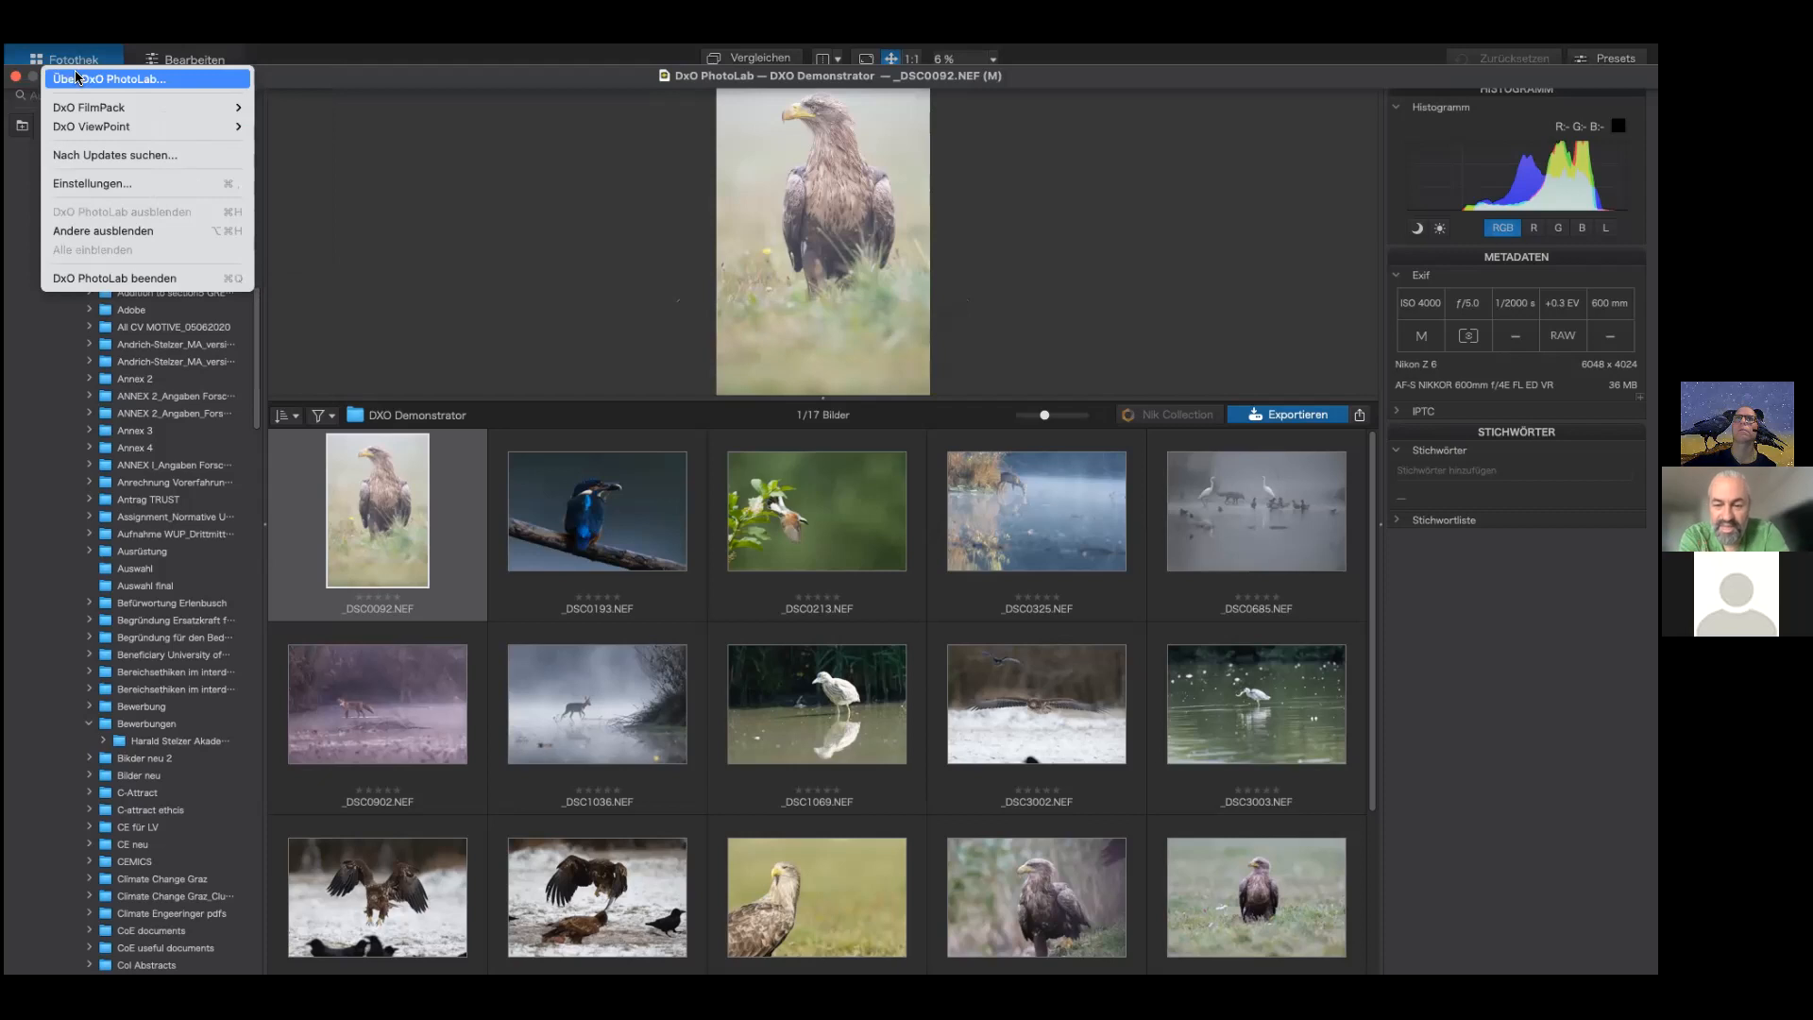
pyautogui.click(78, 77)
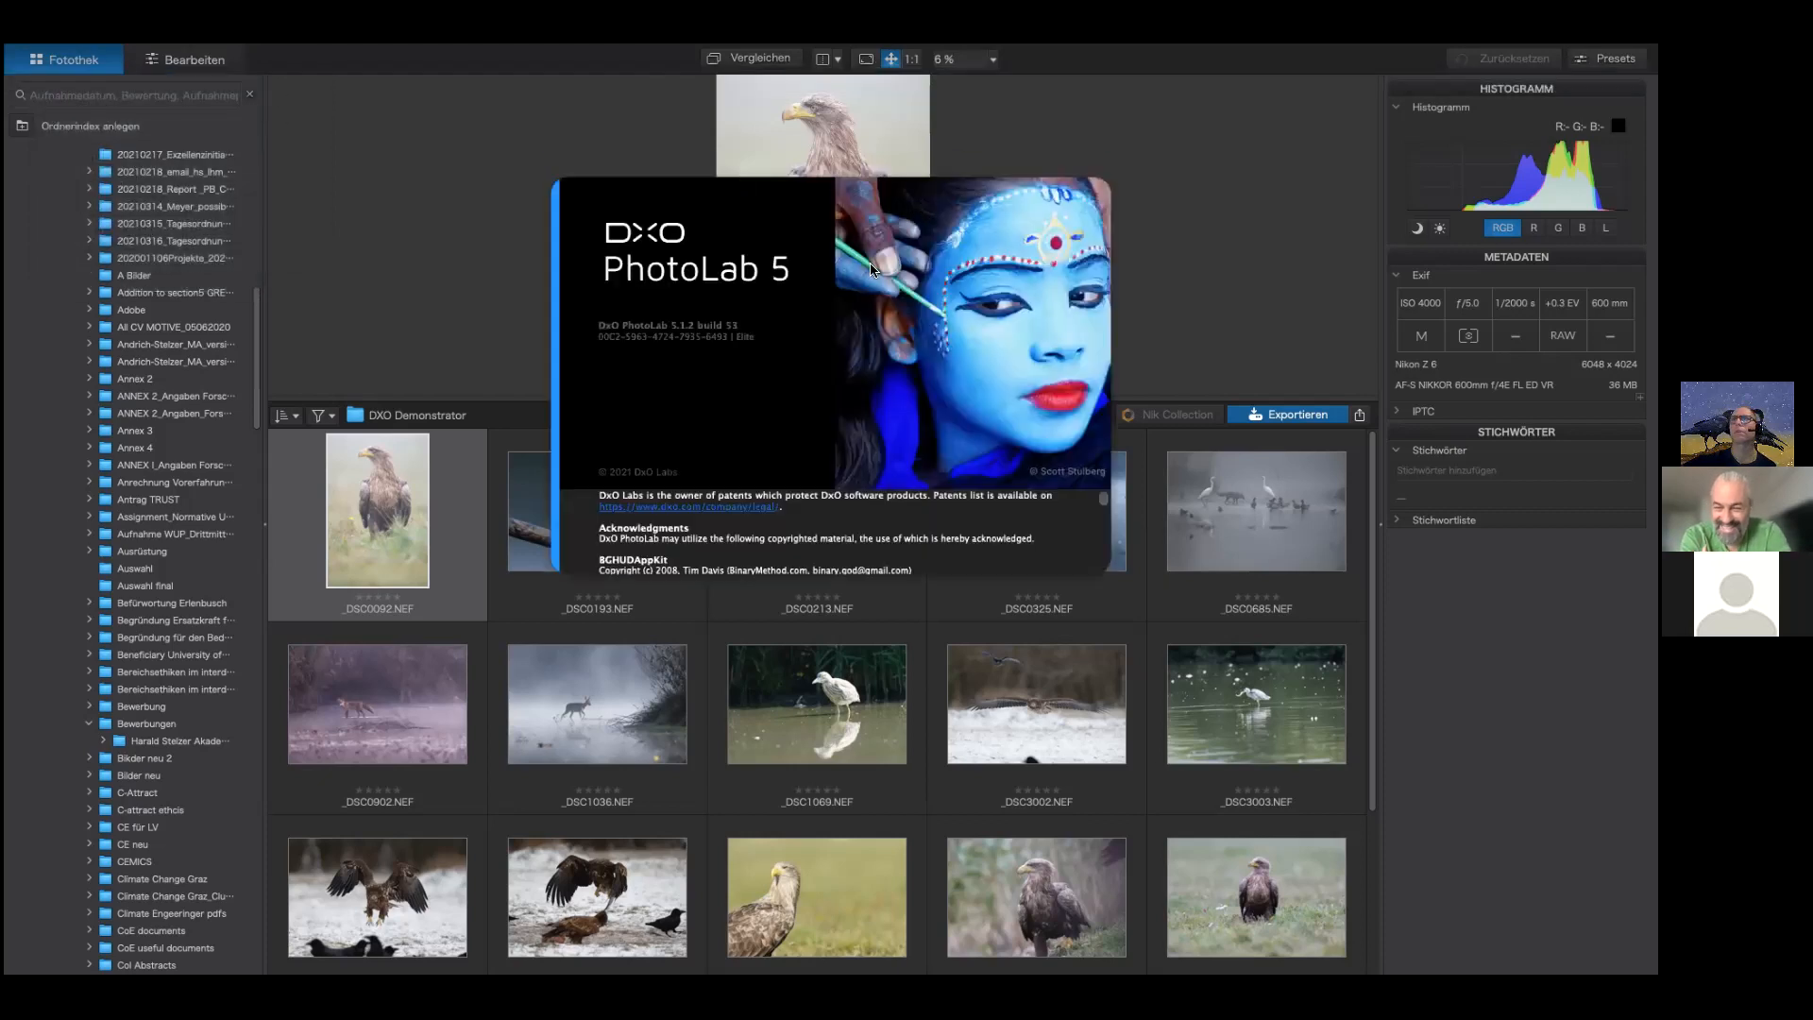
pyautogui.click(1213, 196)
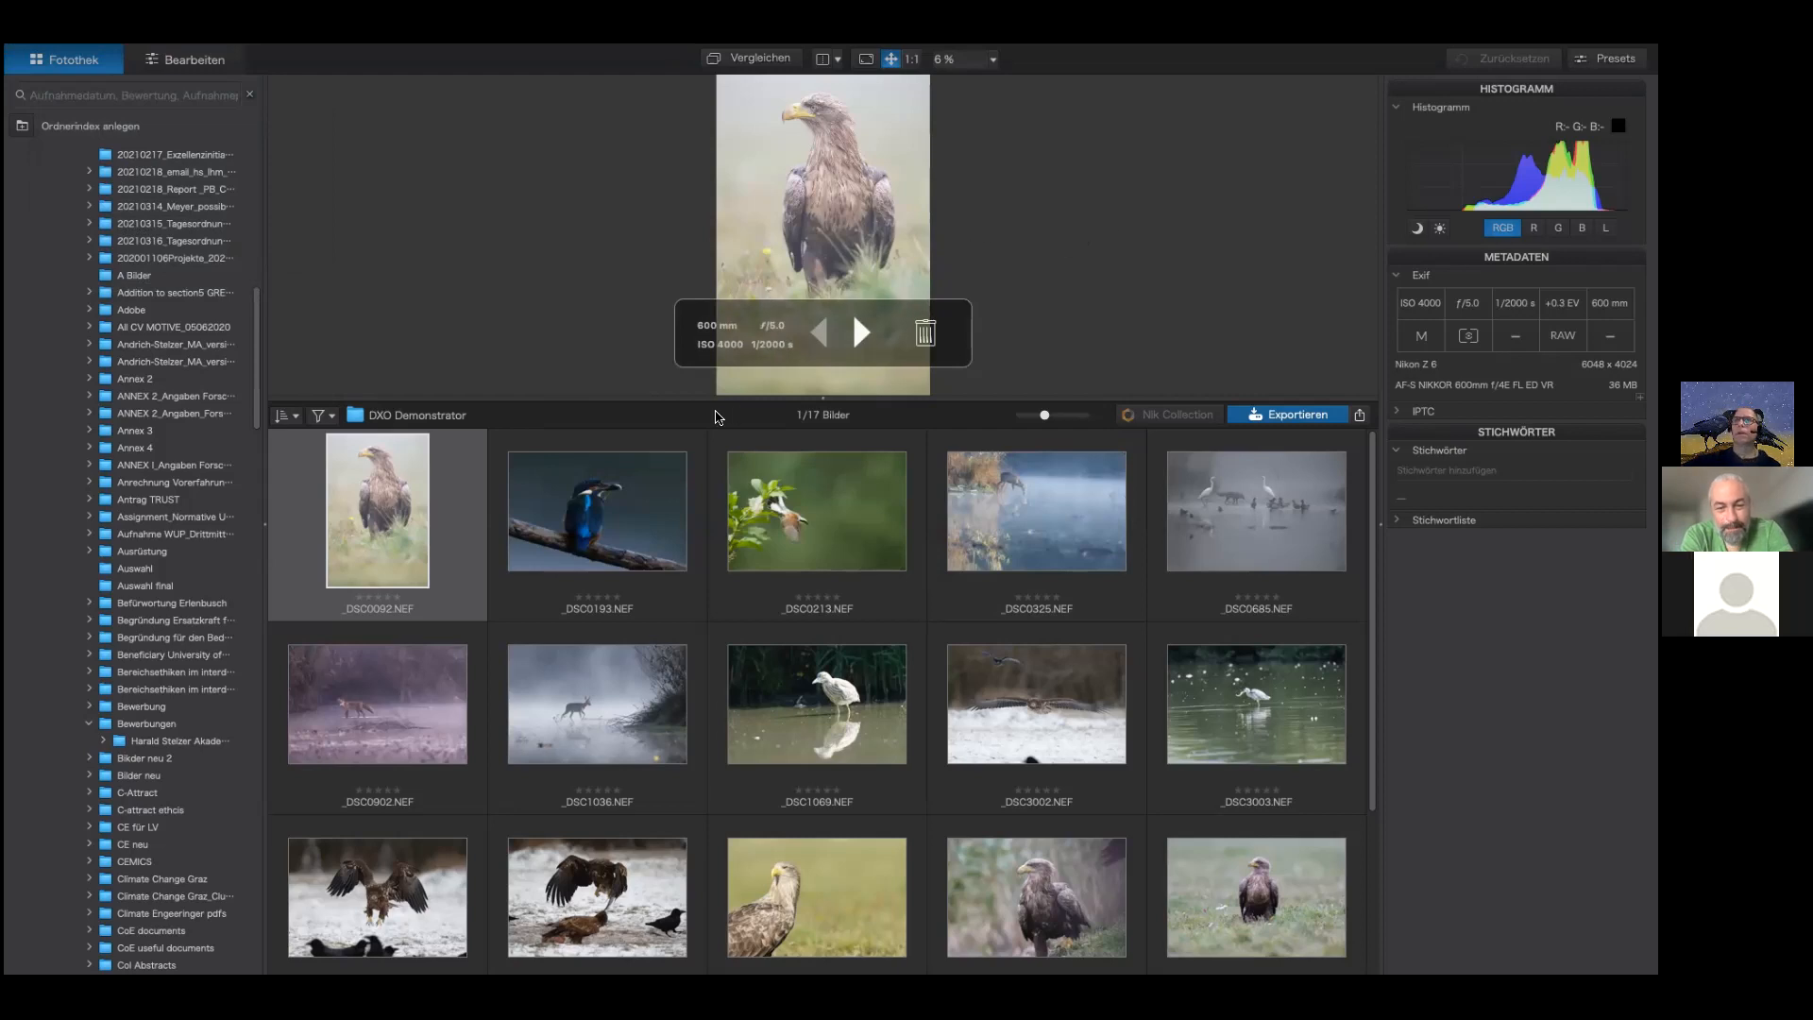
# Step: Switch to the edit view, select DeepPRIME denoising and open the preview loupe, then reset and close it
pyautogui.click(171, 60)
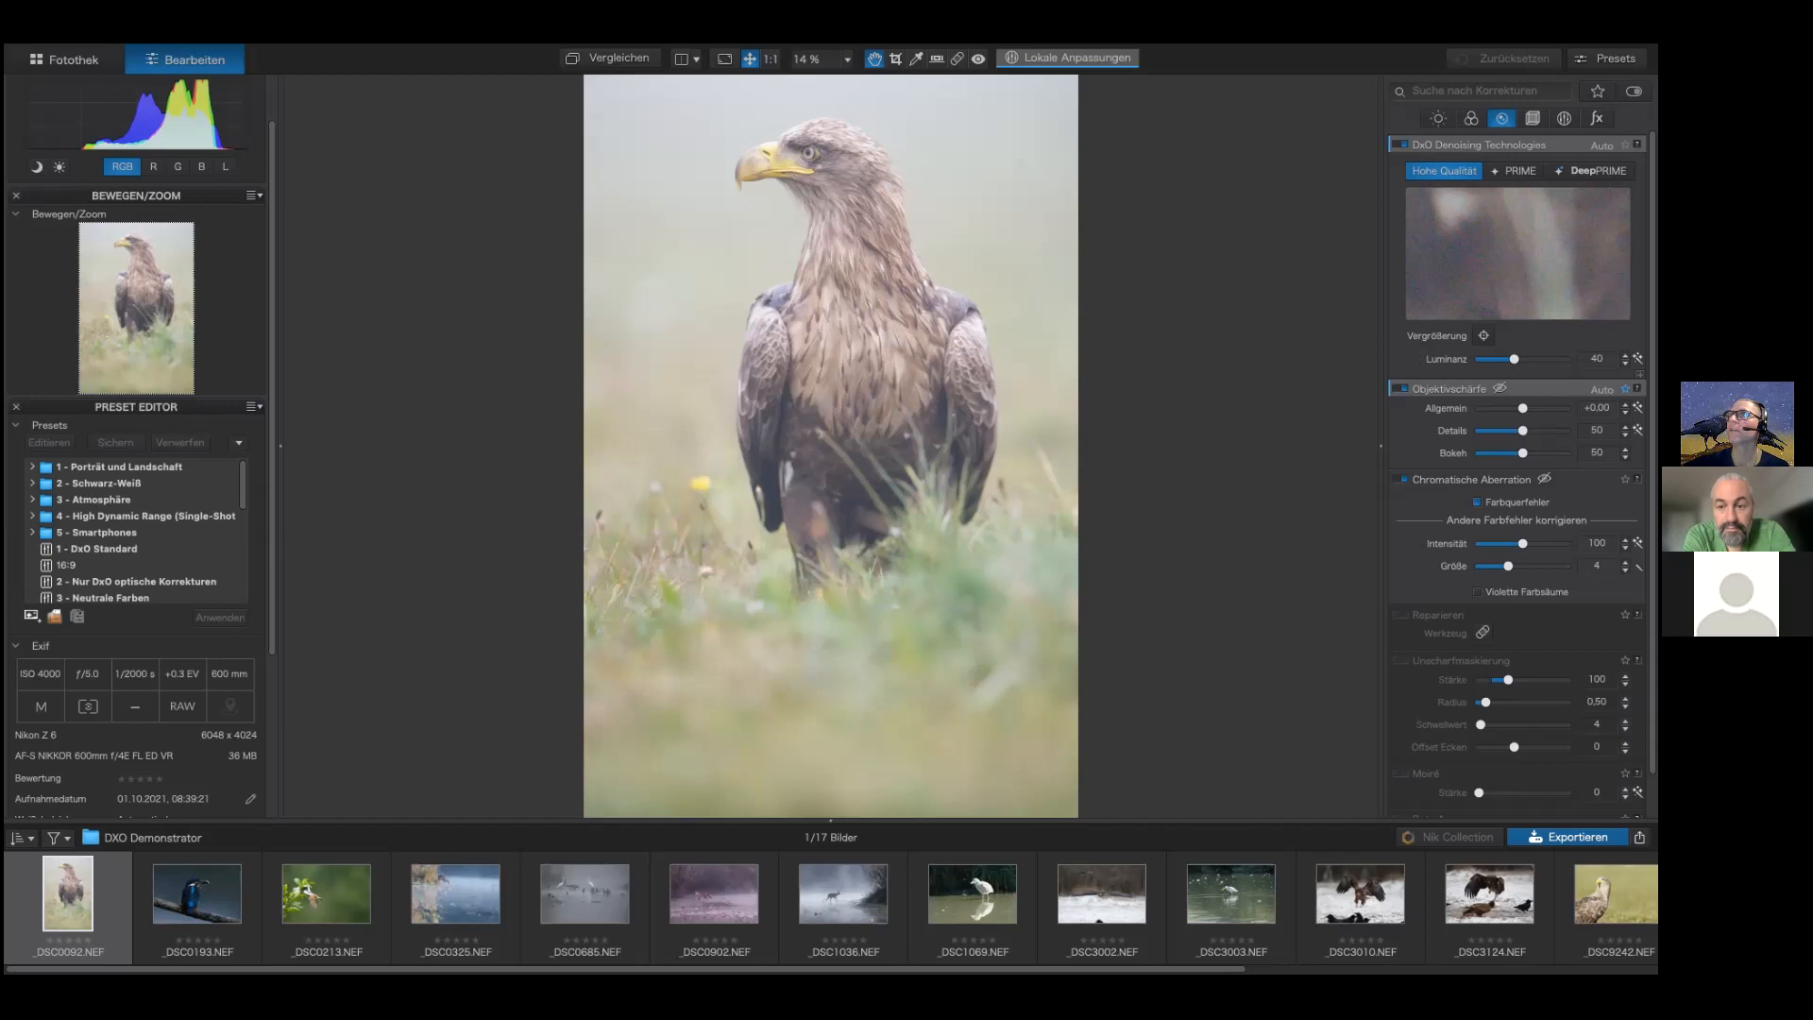
pyautogui.click(1591, 171)
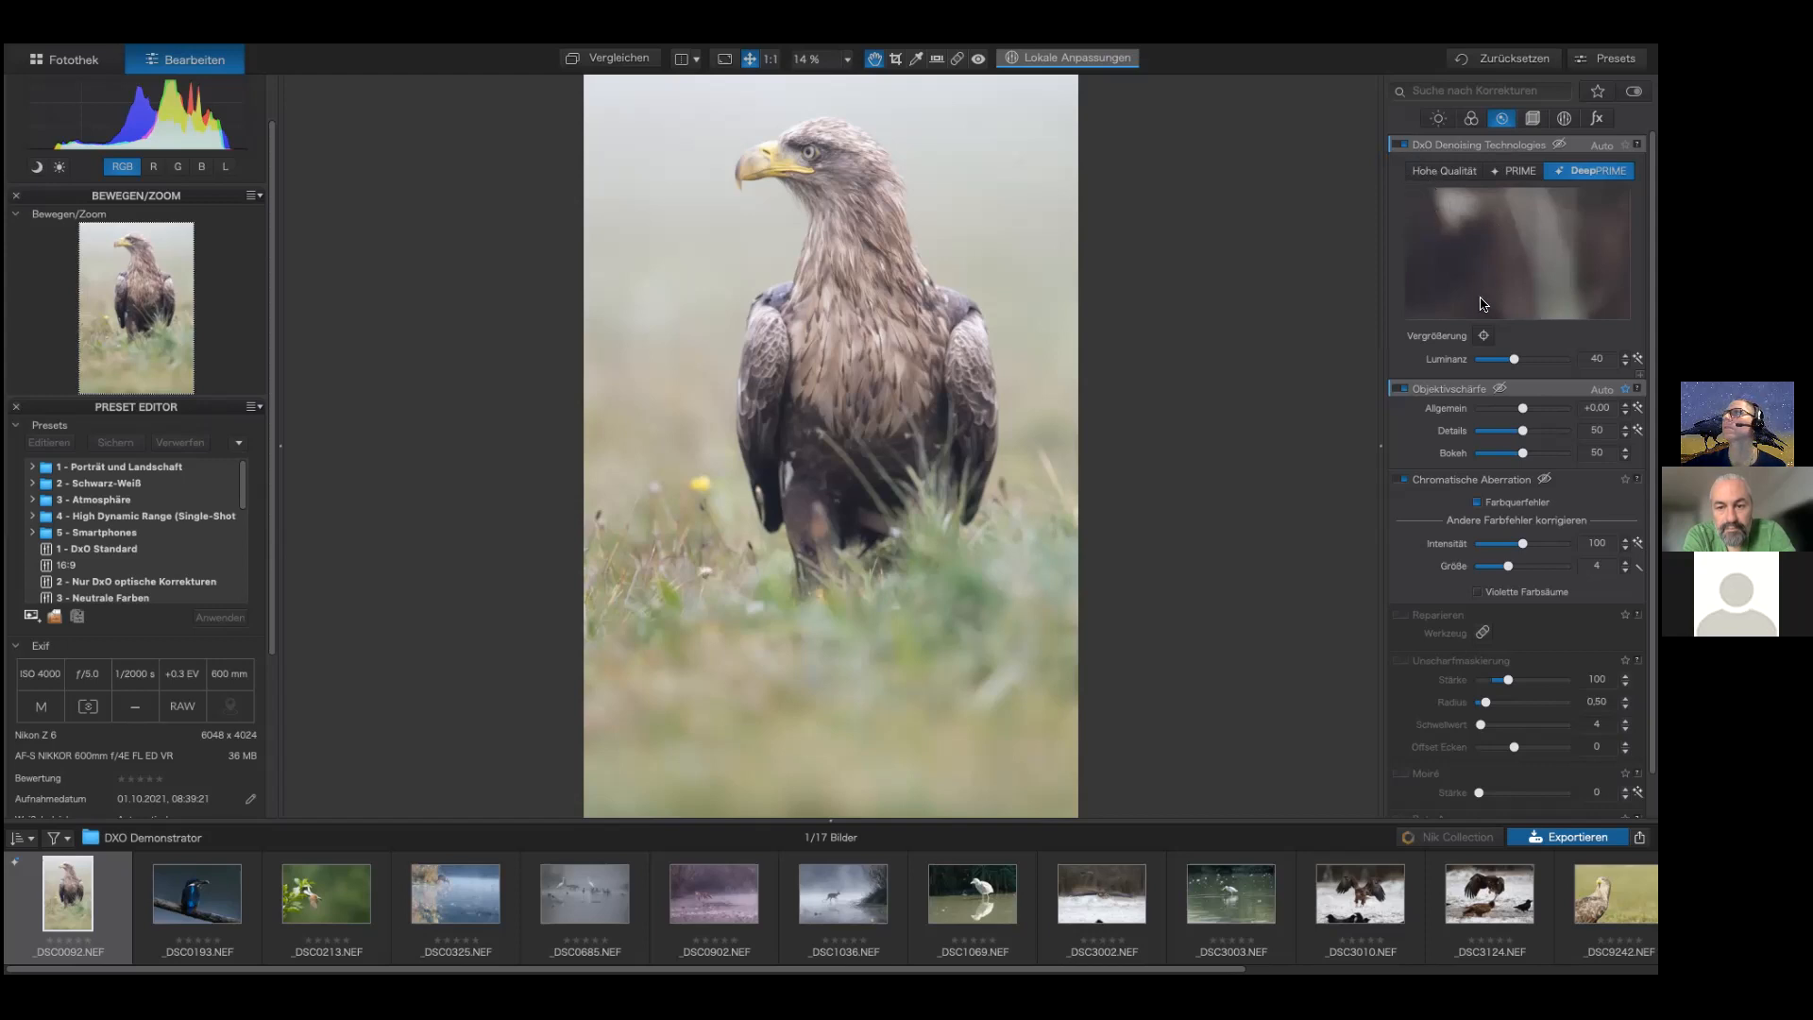
pyautogui.click(1483, 335)
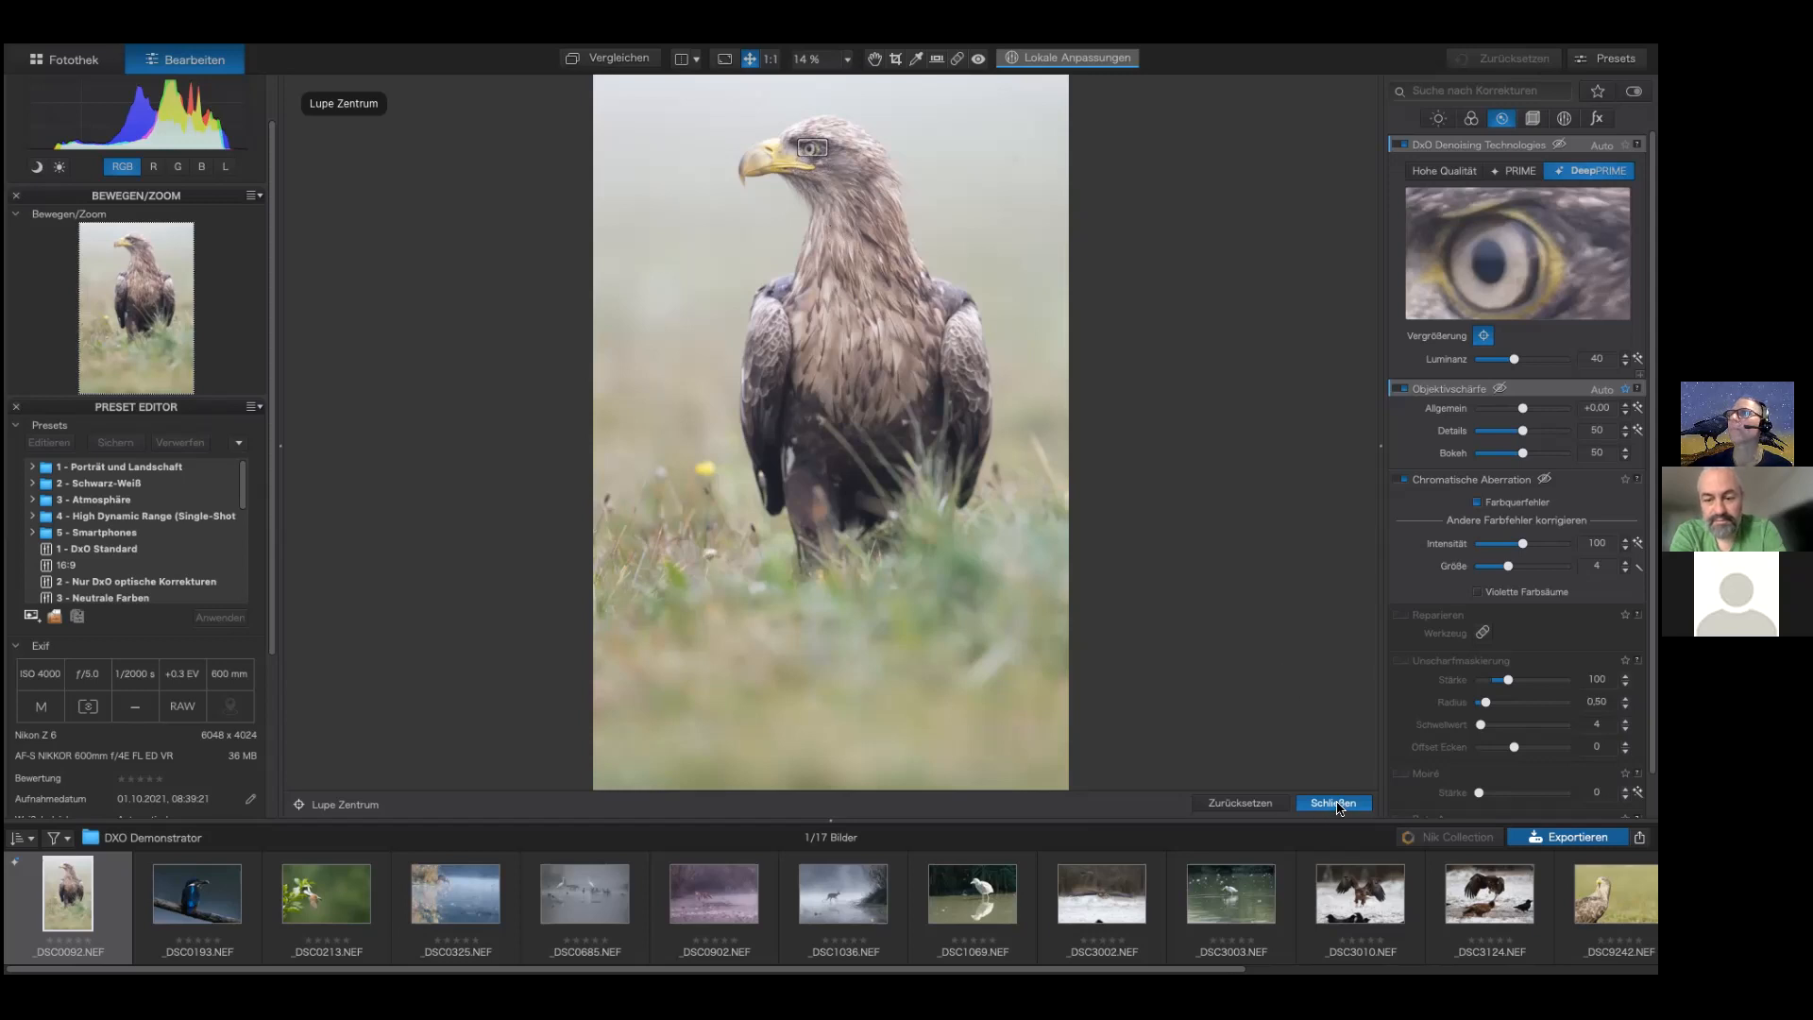
pyautogui.click(1273, 804)
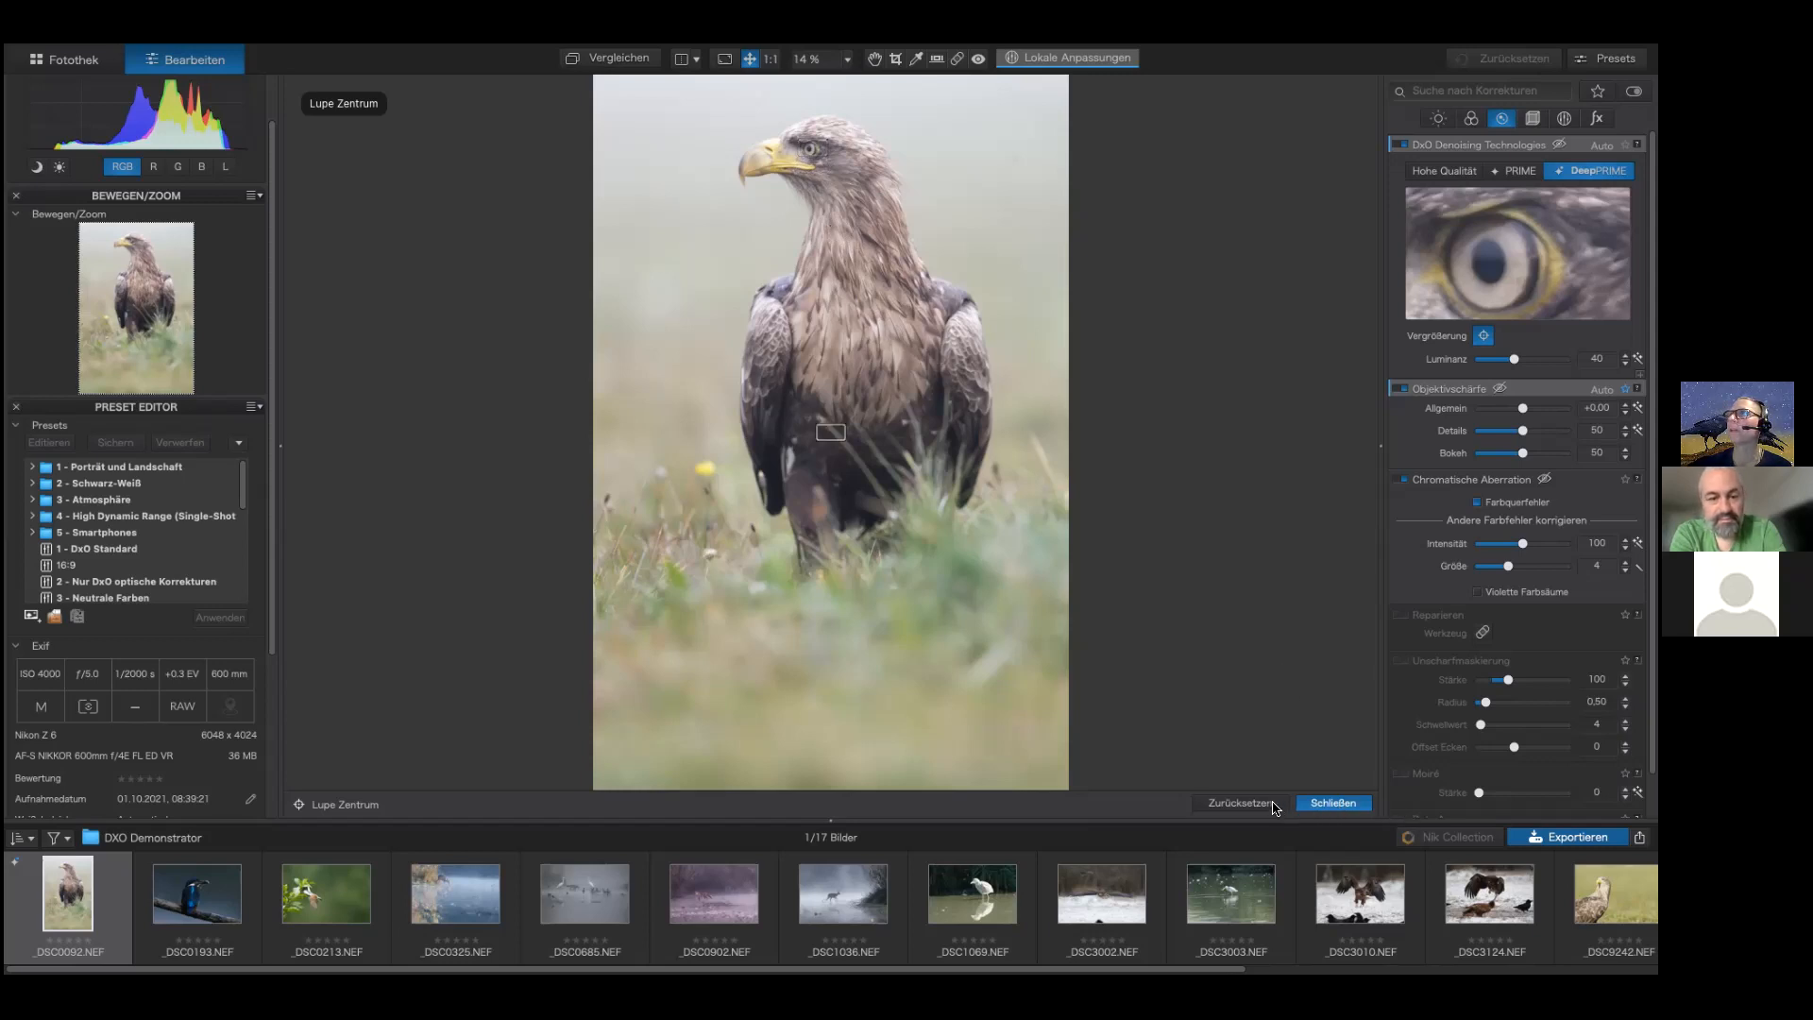
pyautogui.click(1330, 804)
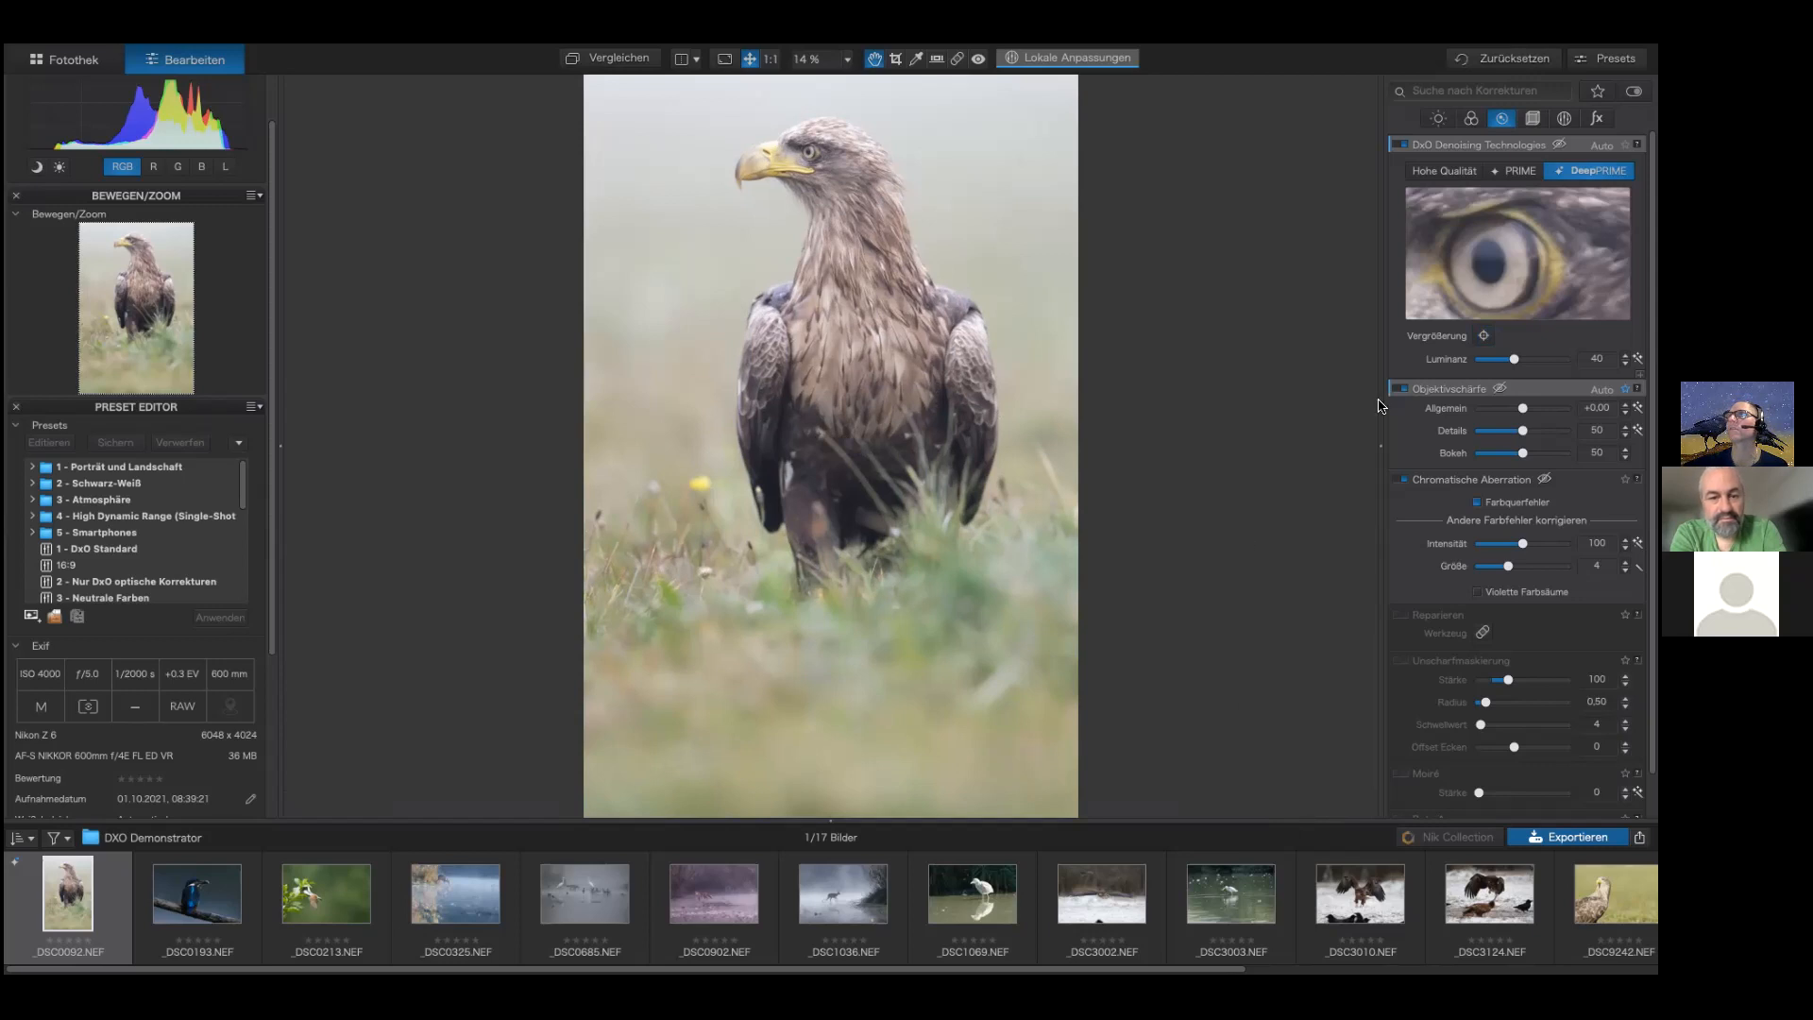
# Step: Compare High Quality and DeepPRIME denoising by placing the preview loupe on the eagle's eye, then reset the loupe
pyautogui.click(1451, 176)
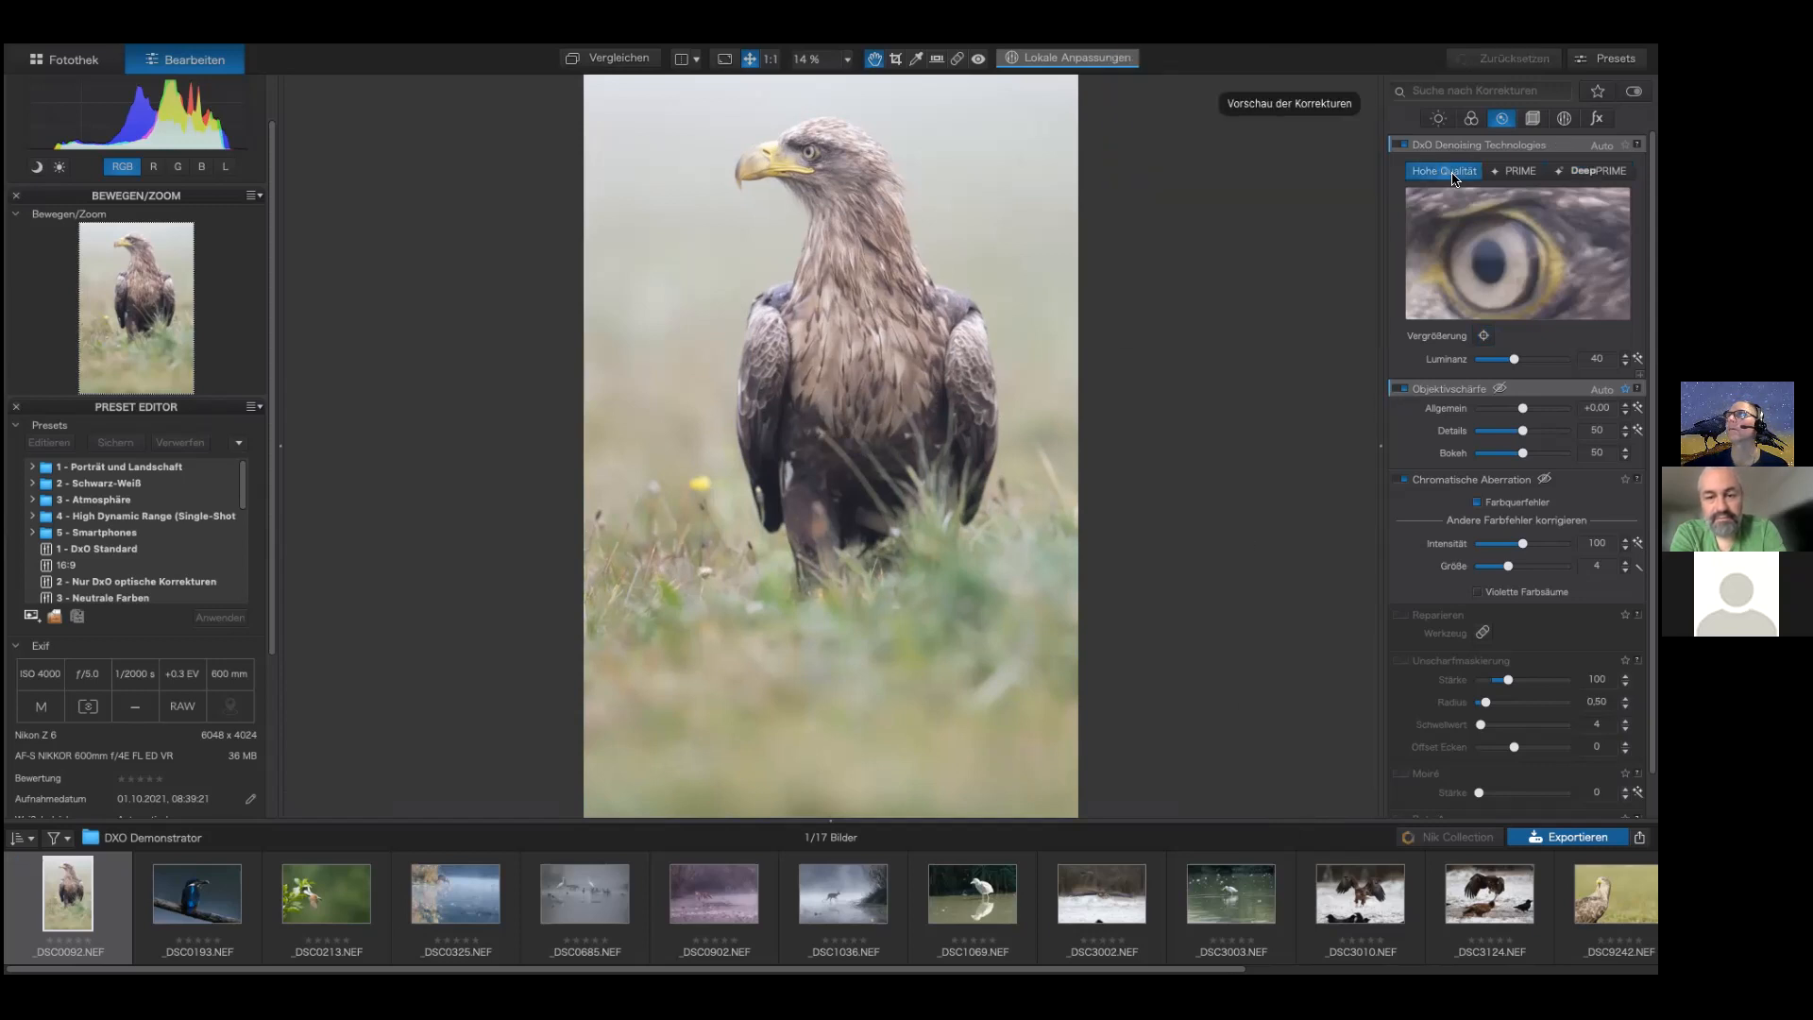
pyautogui.click(1596, 171)
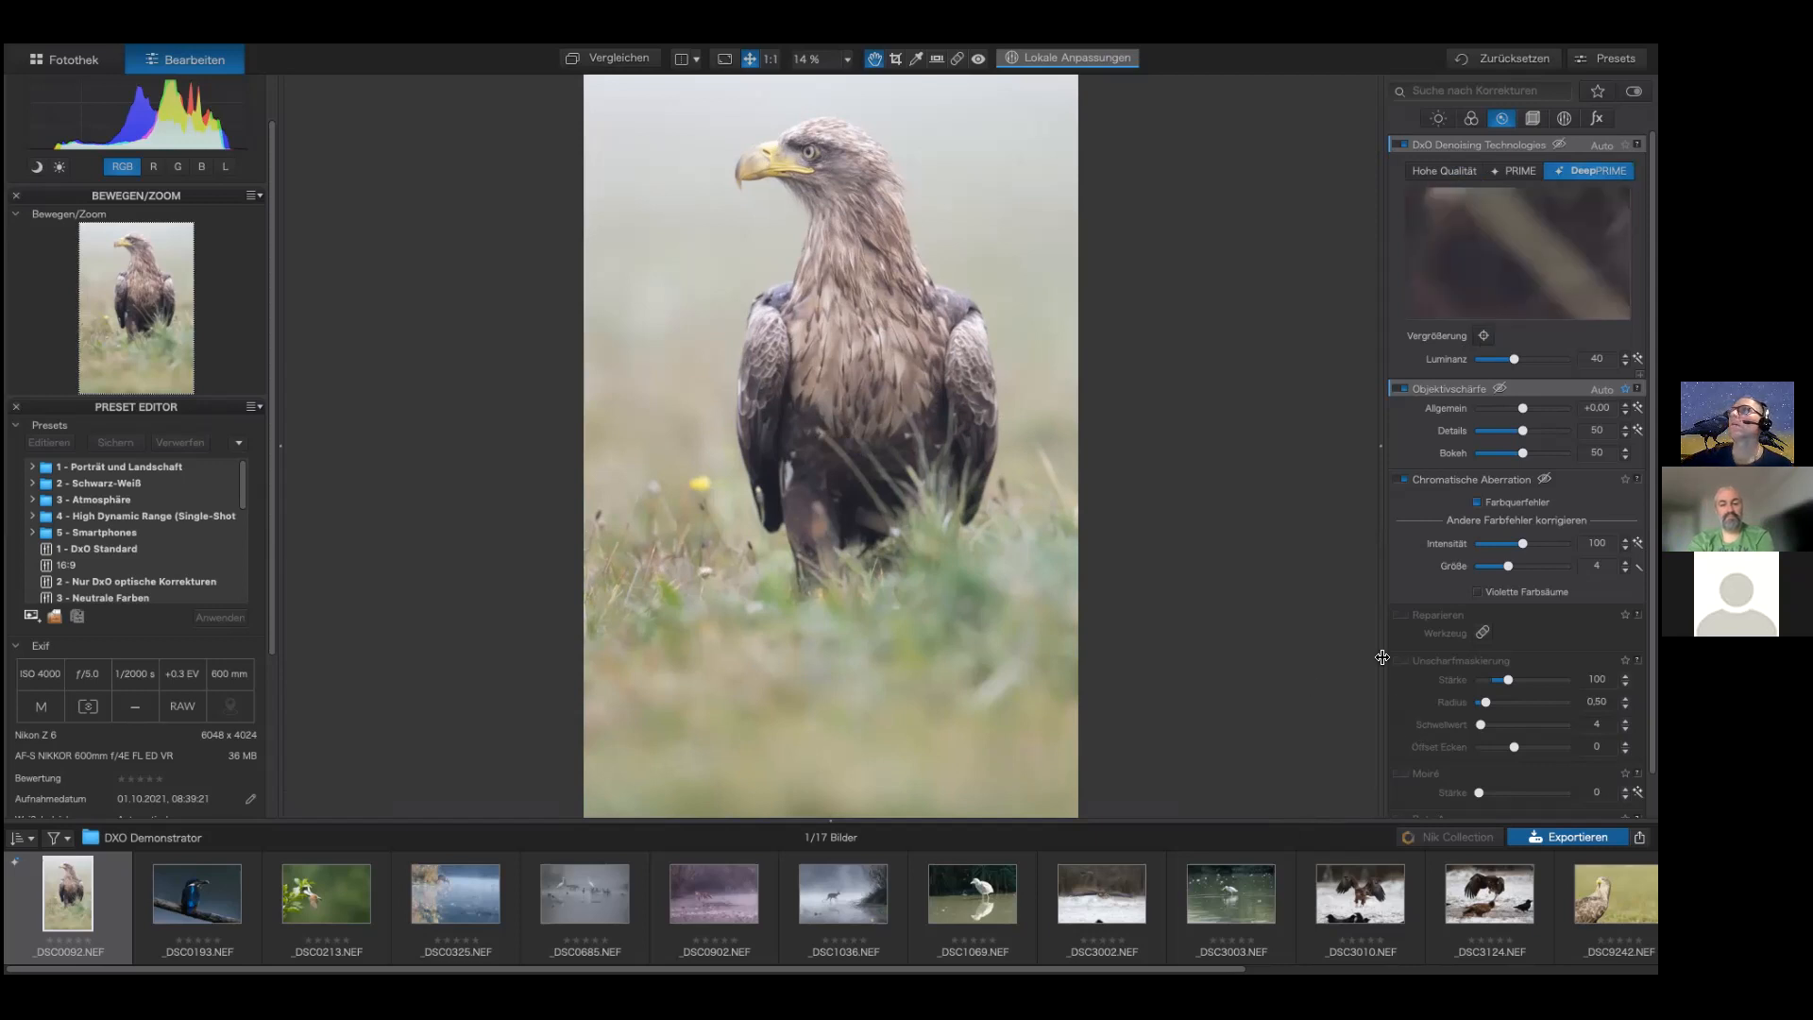
pyautogui.click(1484, 336)
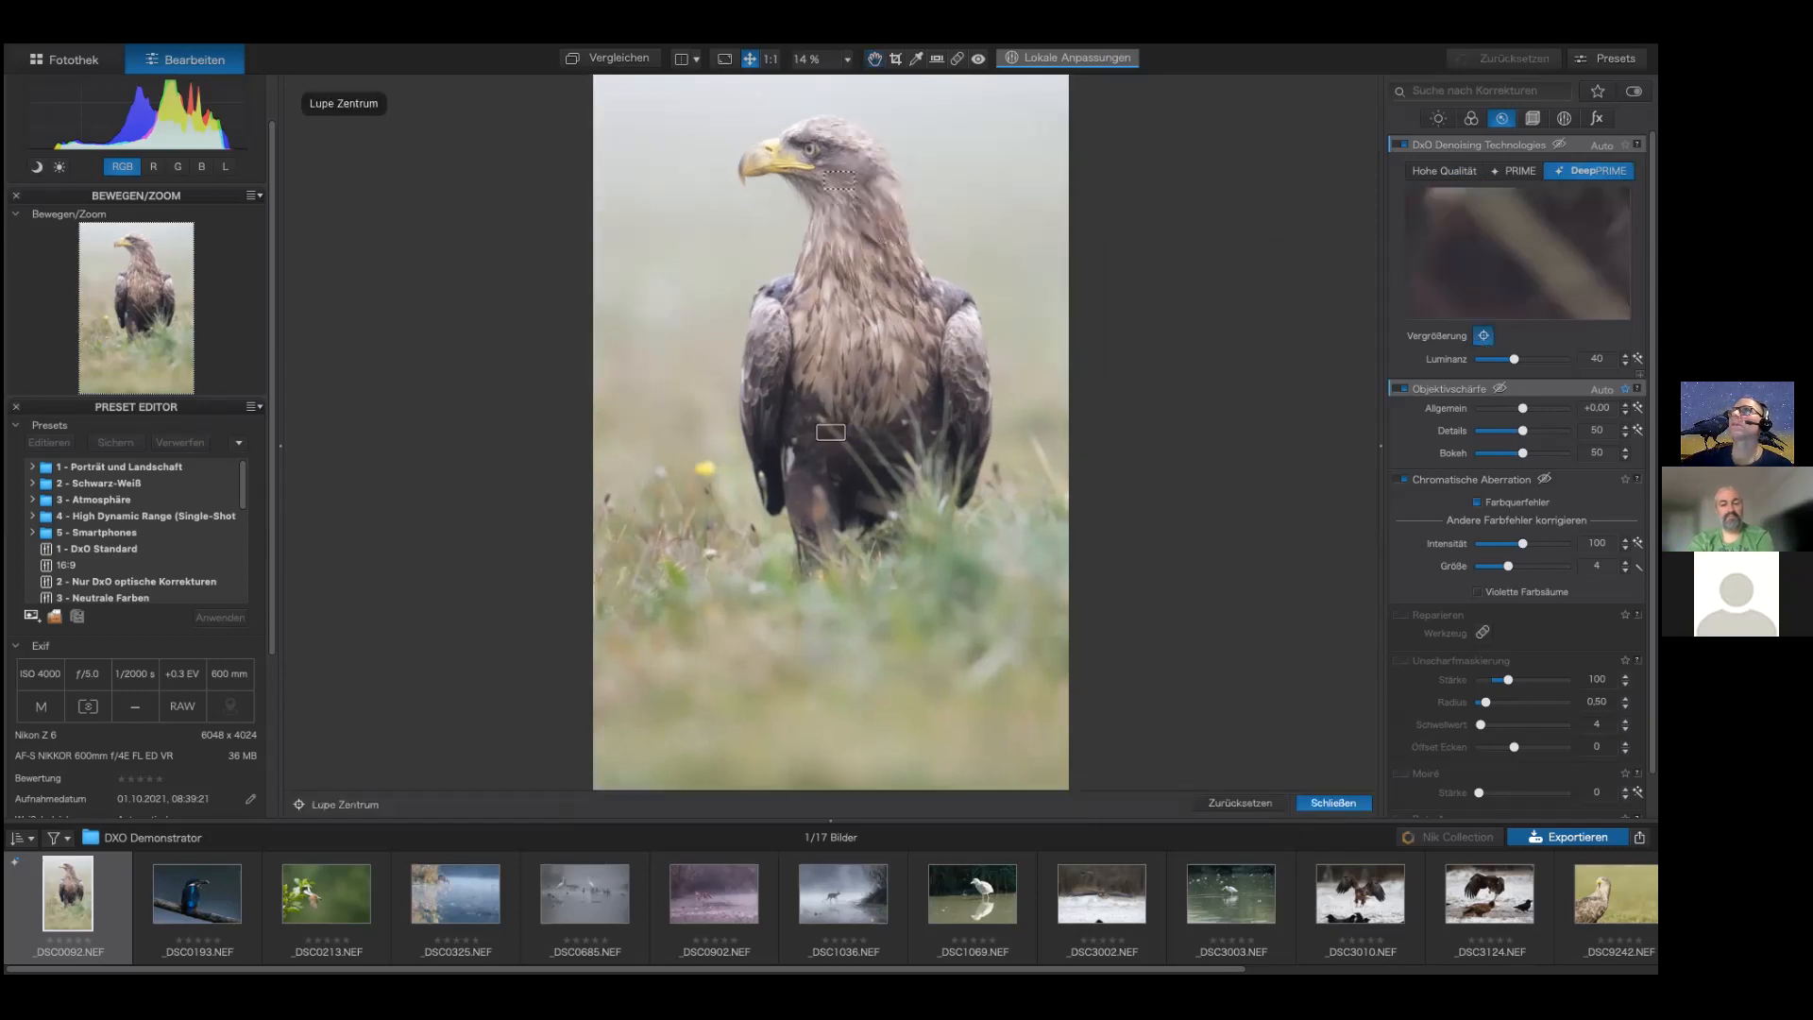
pyautogui.click(810, 148)
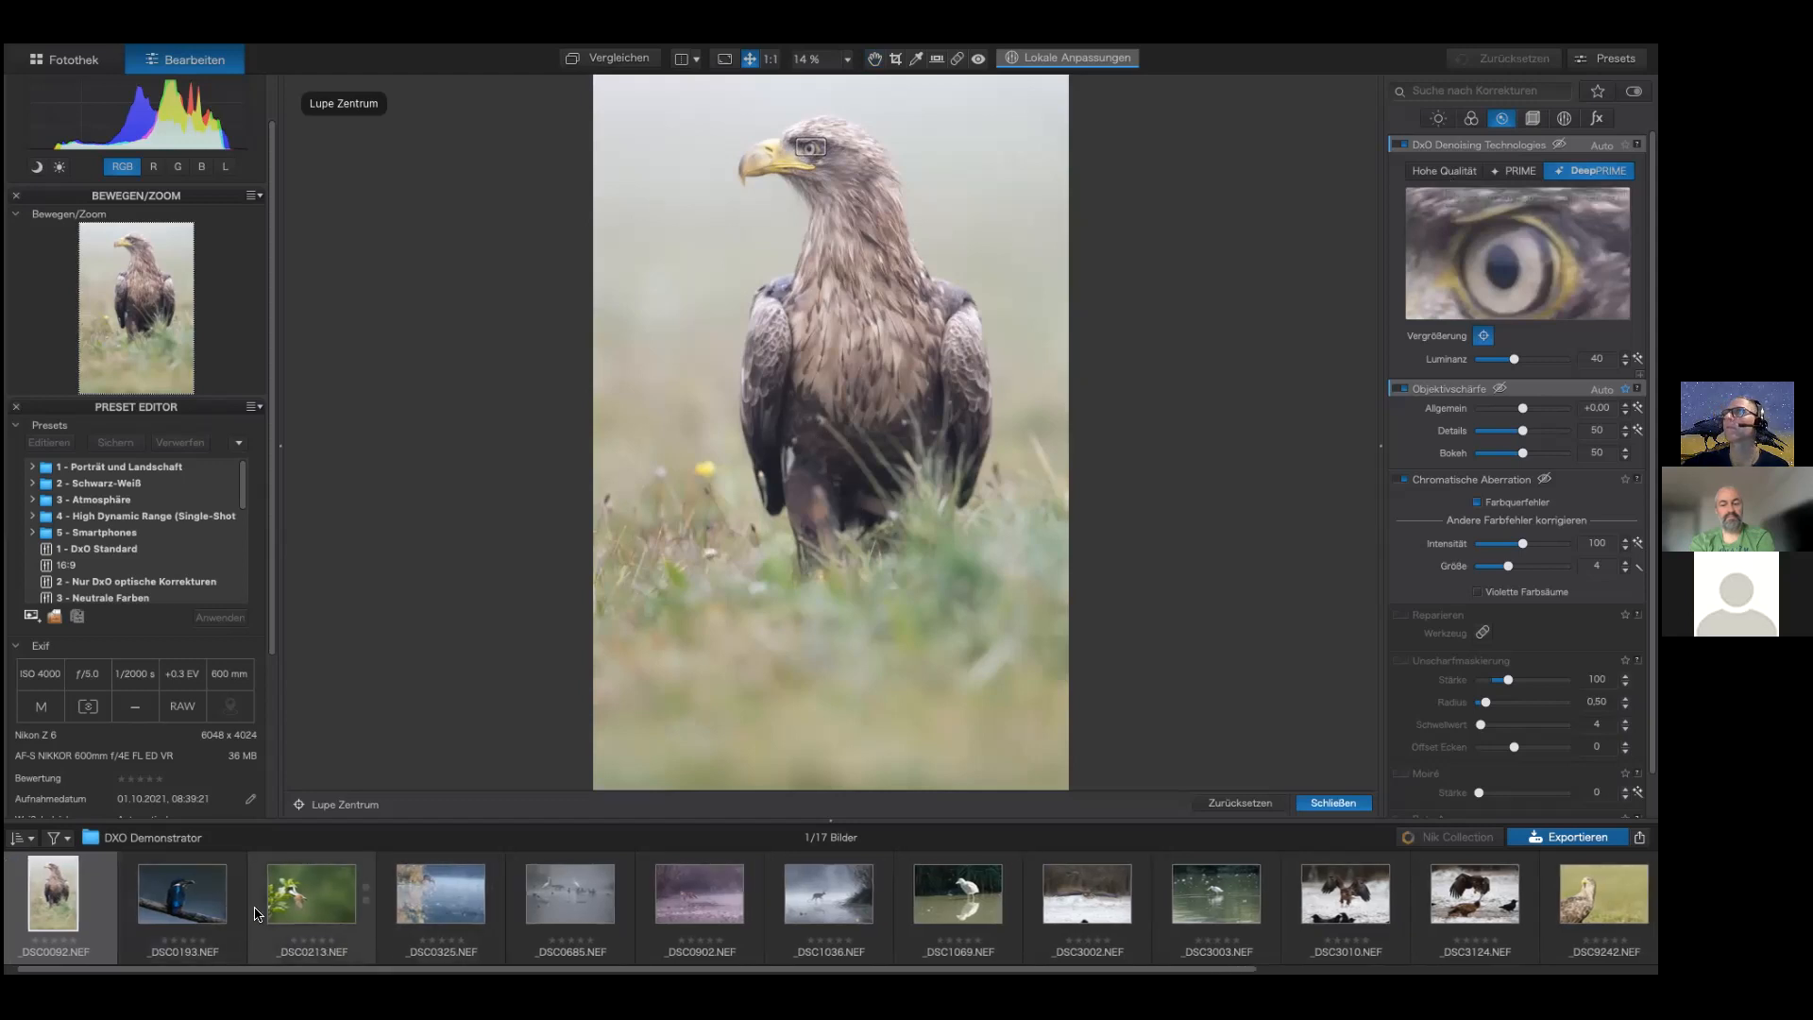
pyautogui.click(1214, 809)
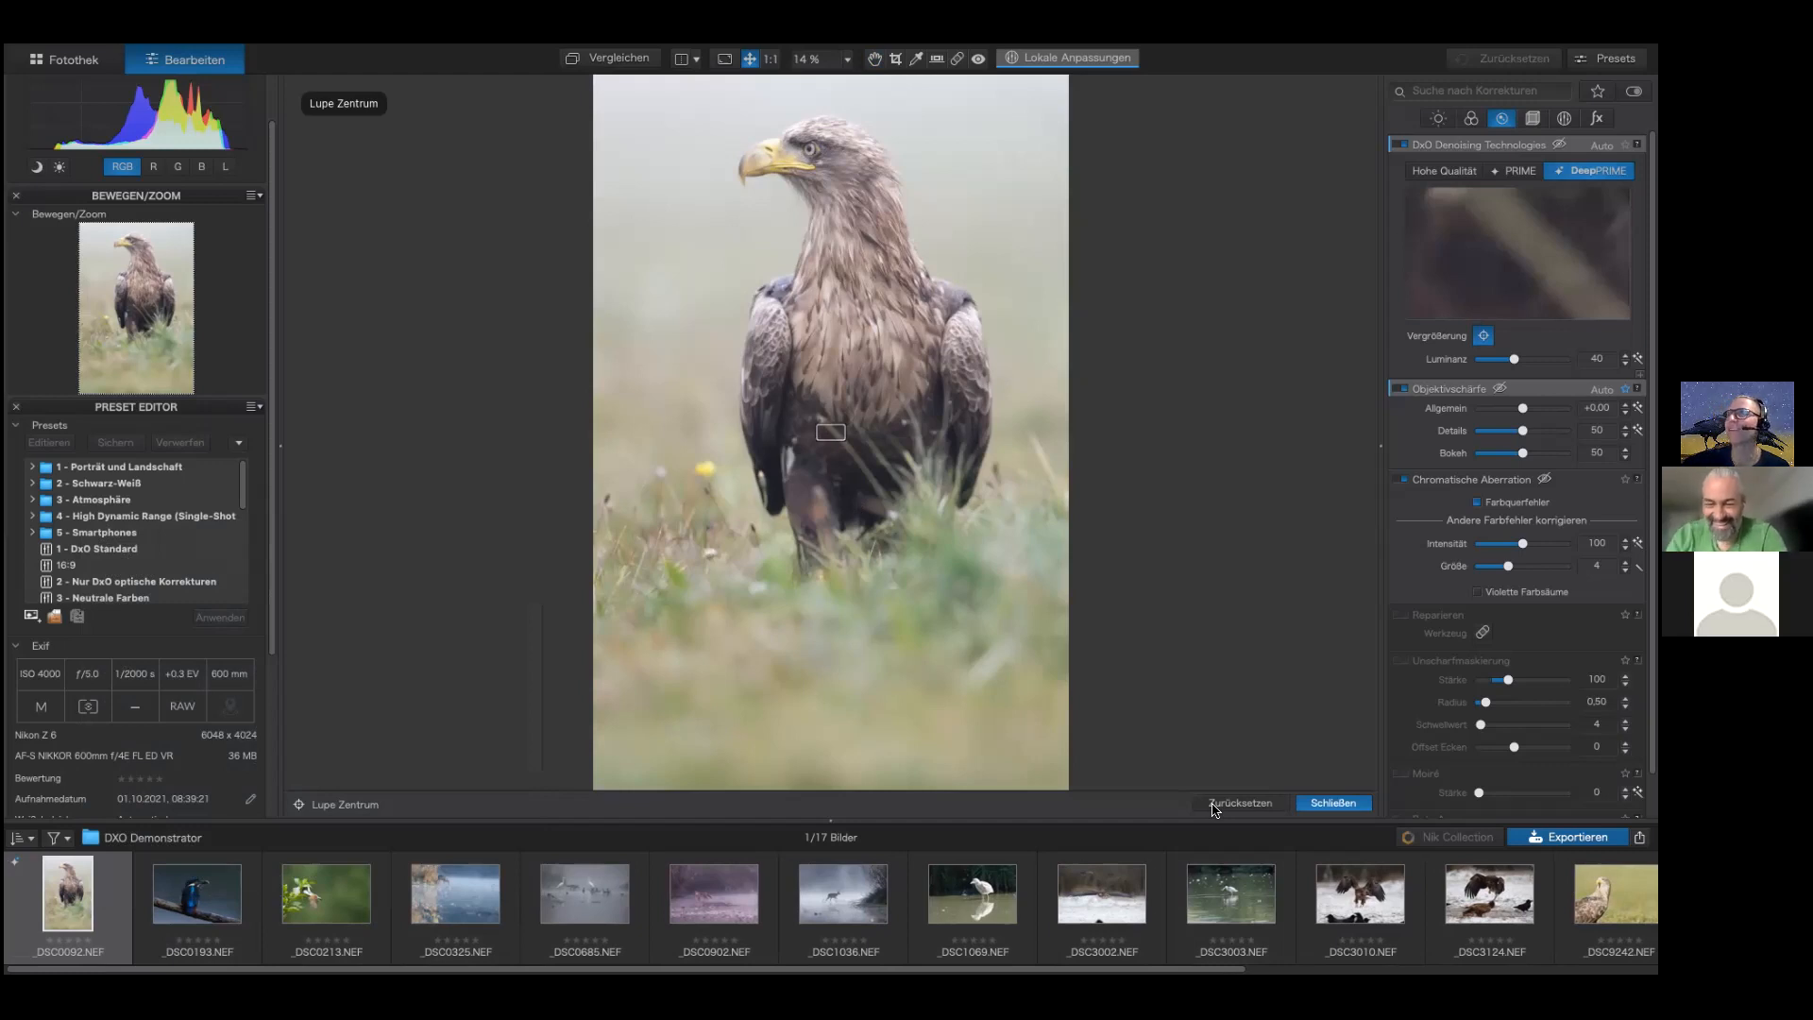
# Step: Reset all correction settings of the eagle image
pyautogui.moveTo(210, 49)
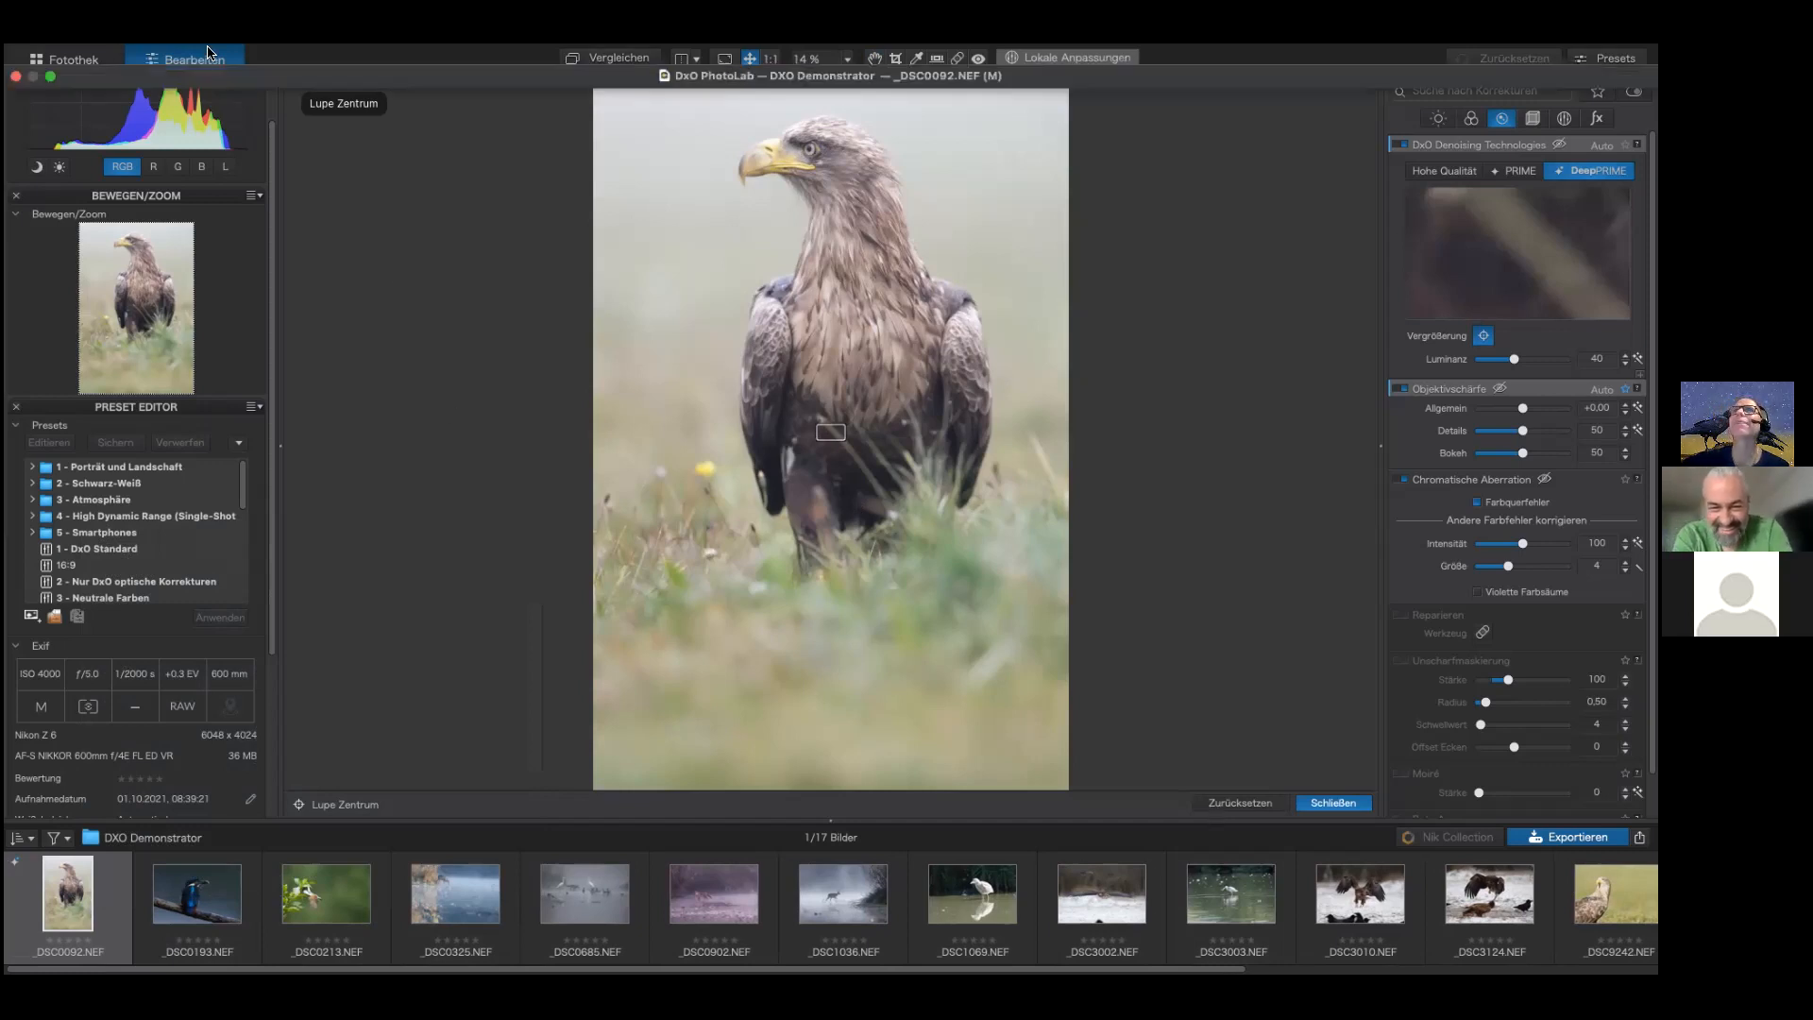
pyautogui.click(344, 58)
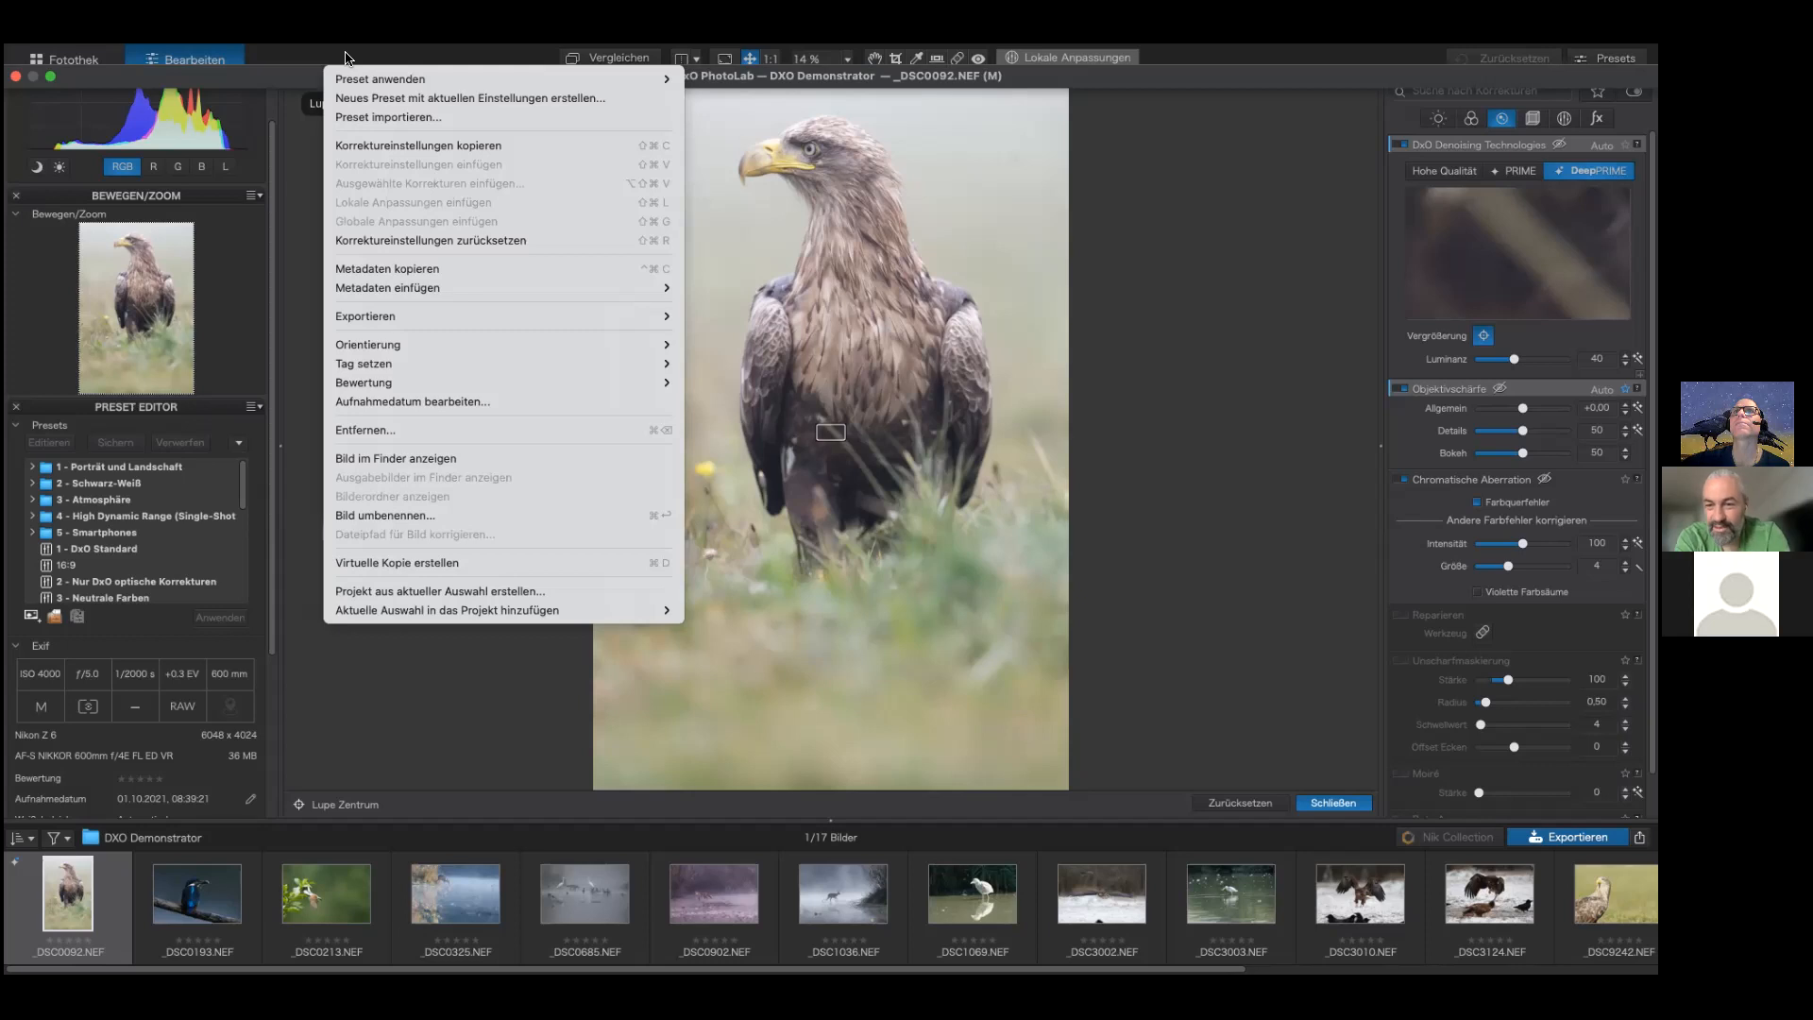
pyautogui.click(378, 242)
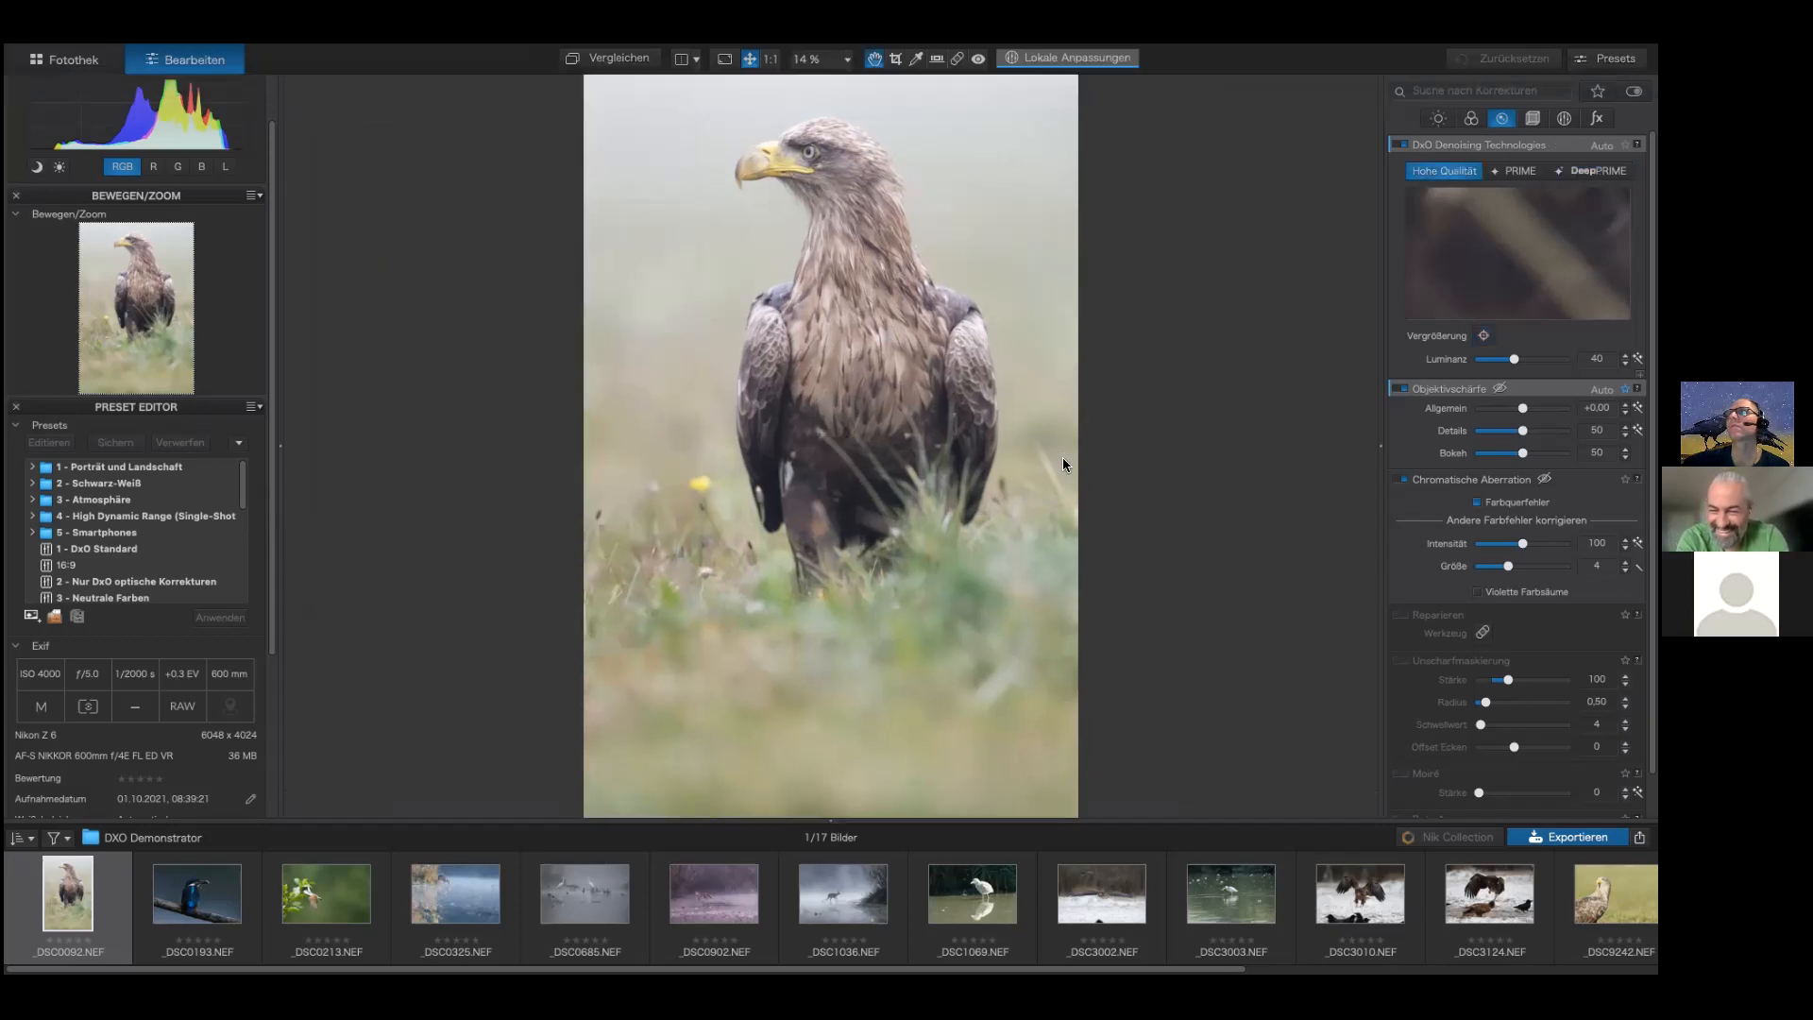
# Step: Place the preview loupe on the eagle's eye and select DeepPRIME denoising
pyautogui.click(1484, 336)
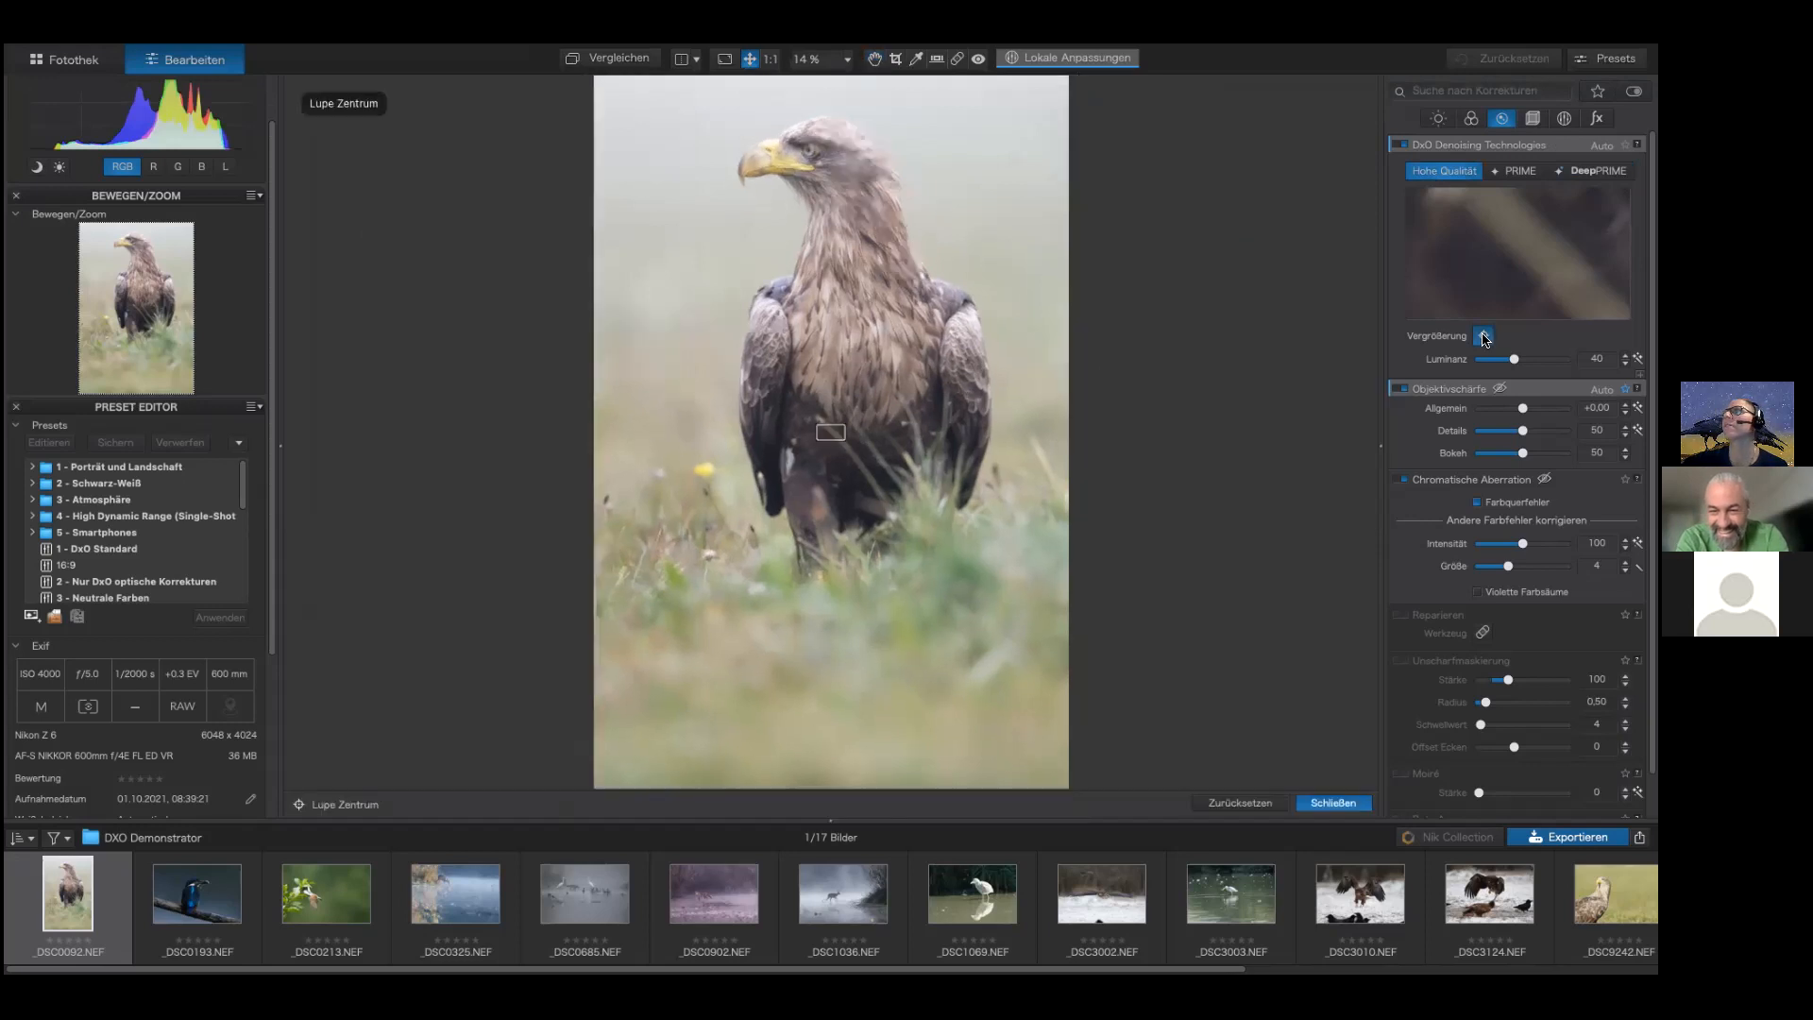
pyautogui.click(806, 147)
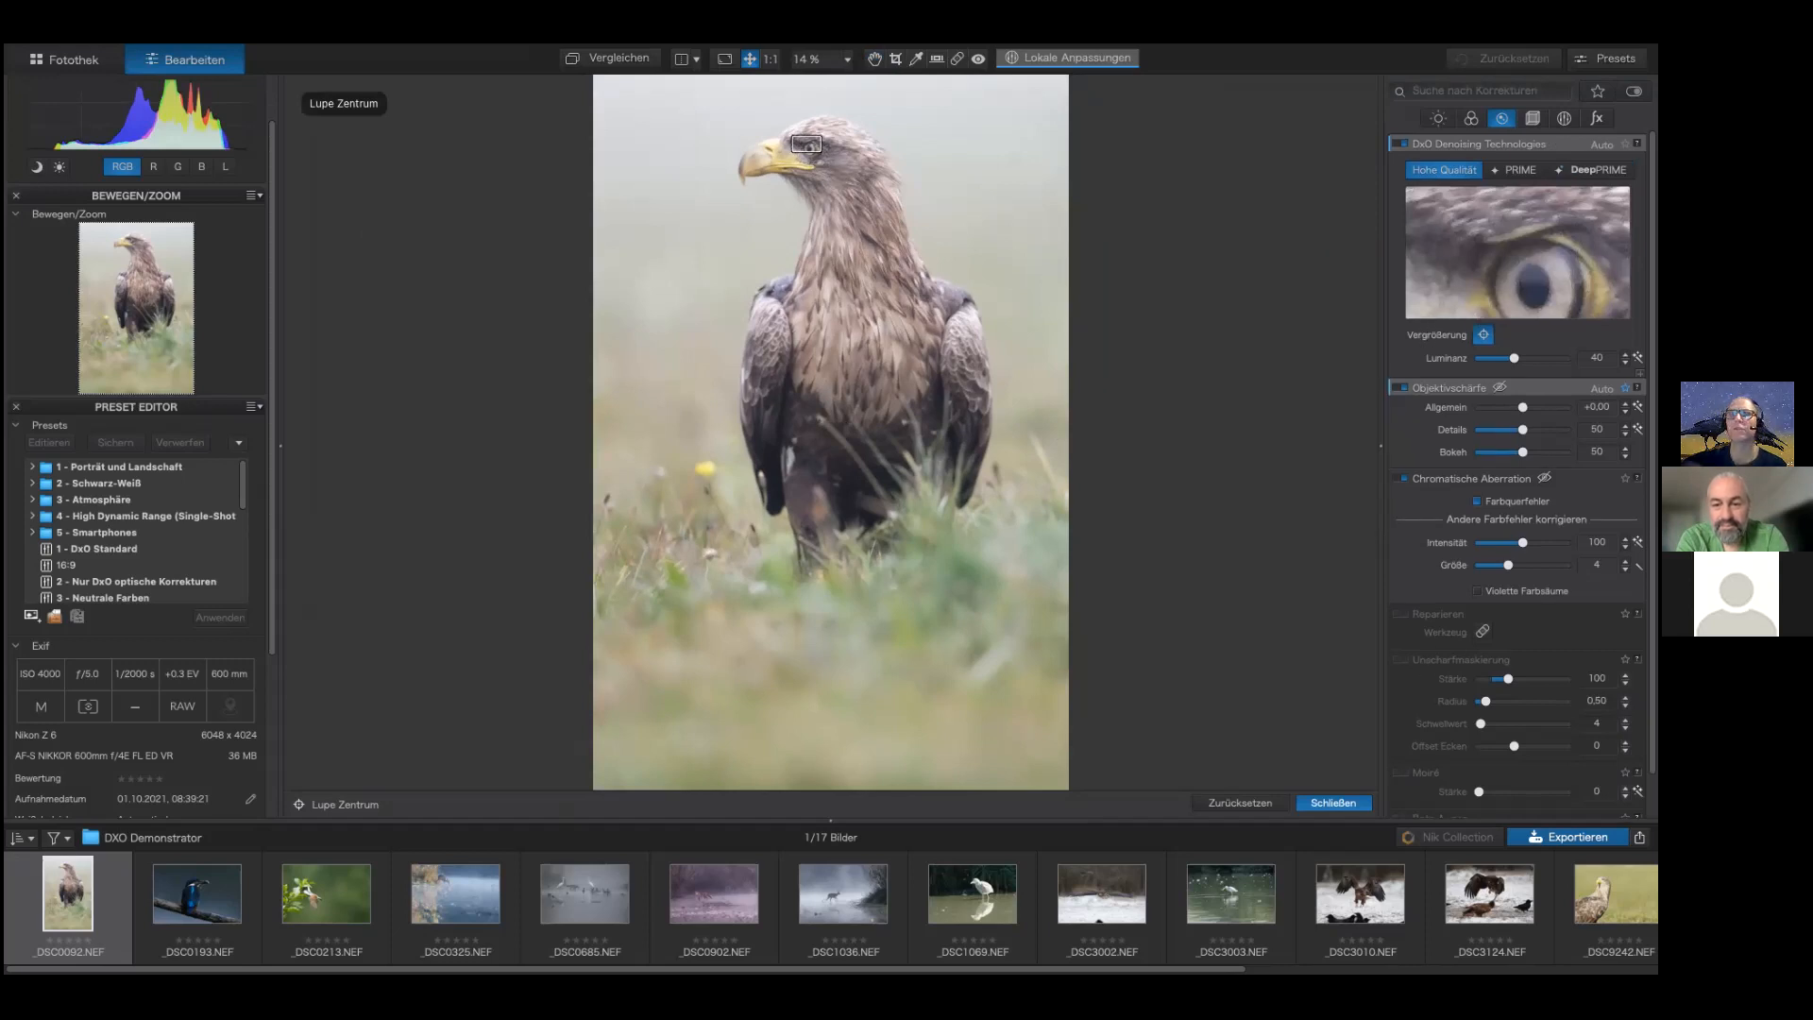
pyautogui.click(1590, 171)
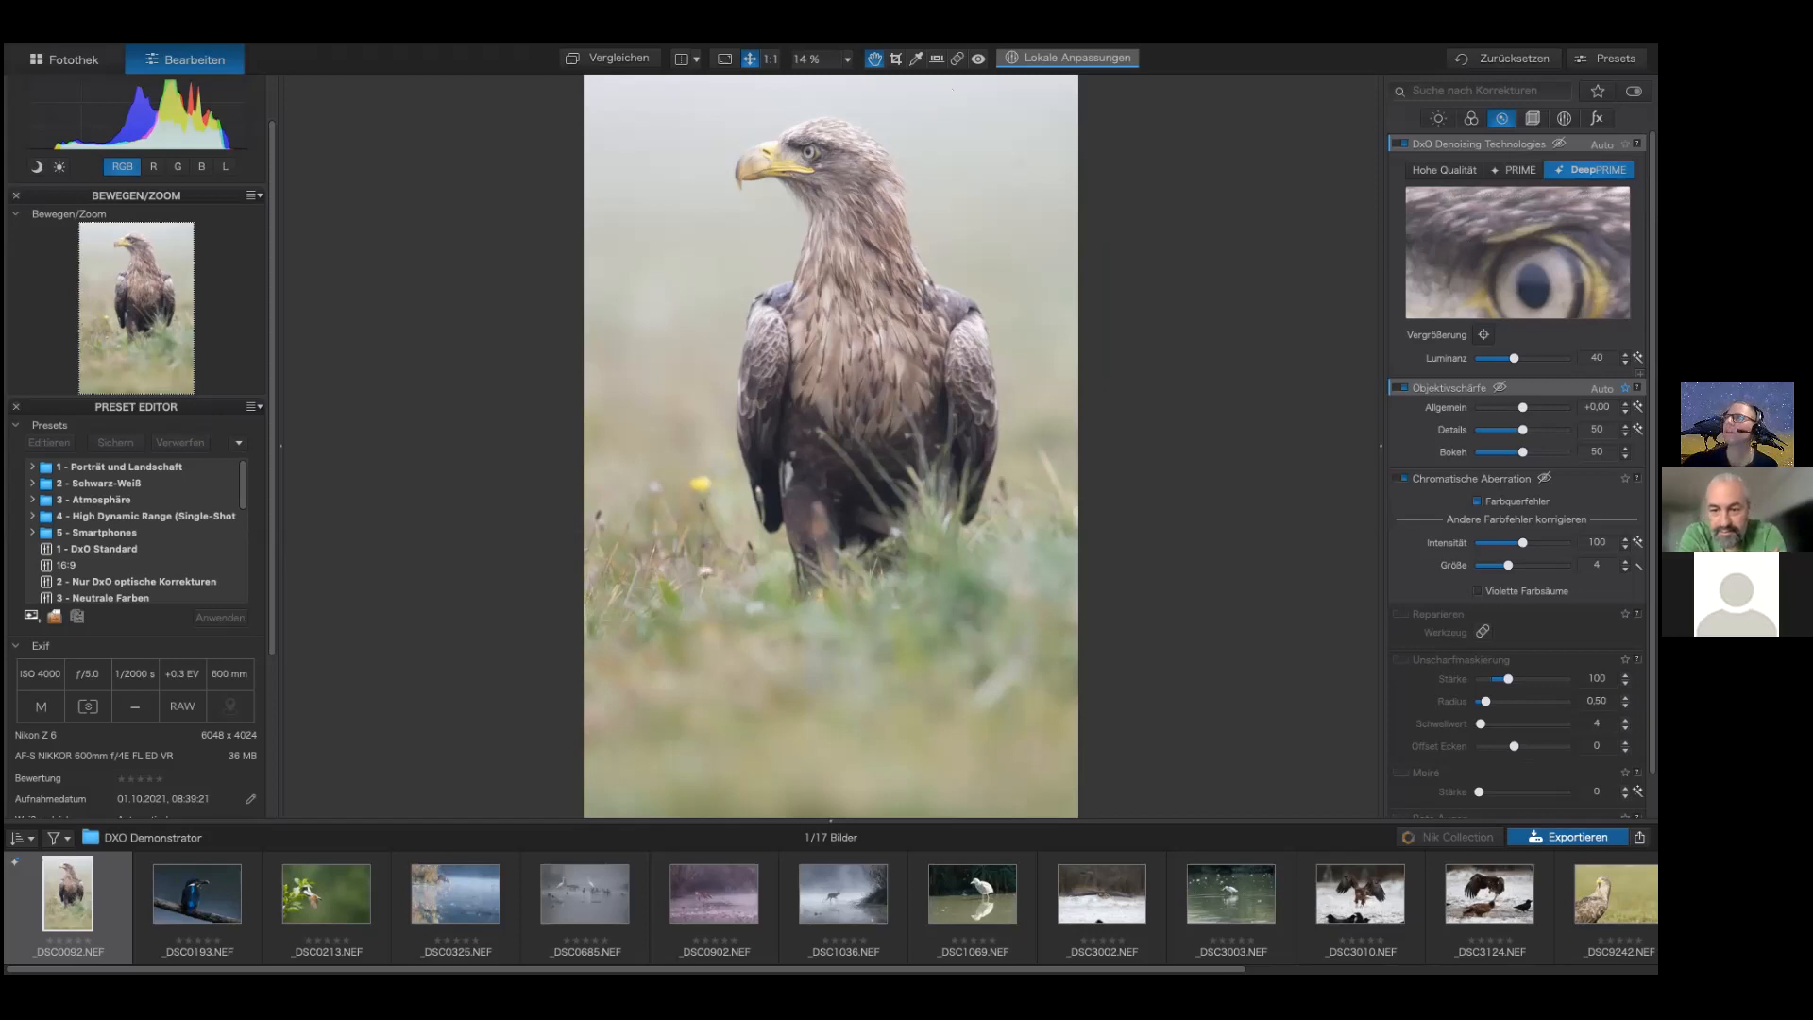
# Step: Raise the lens sharpness Global slider to +2.79
pyautogui.moveTo(1454, 397)
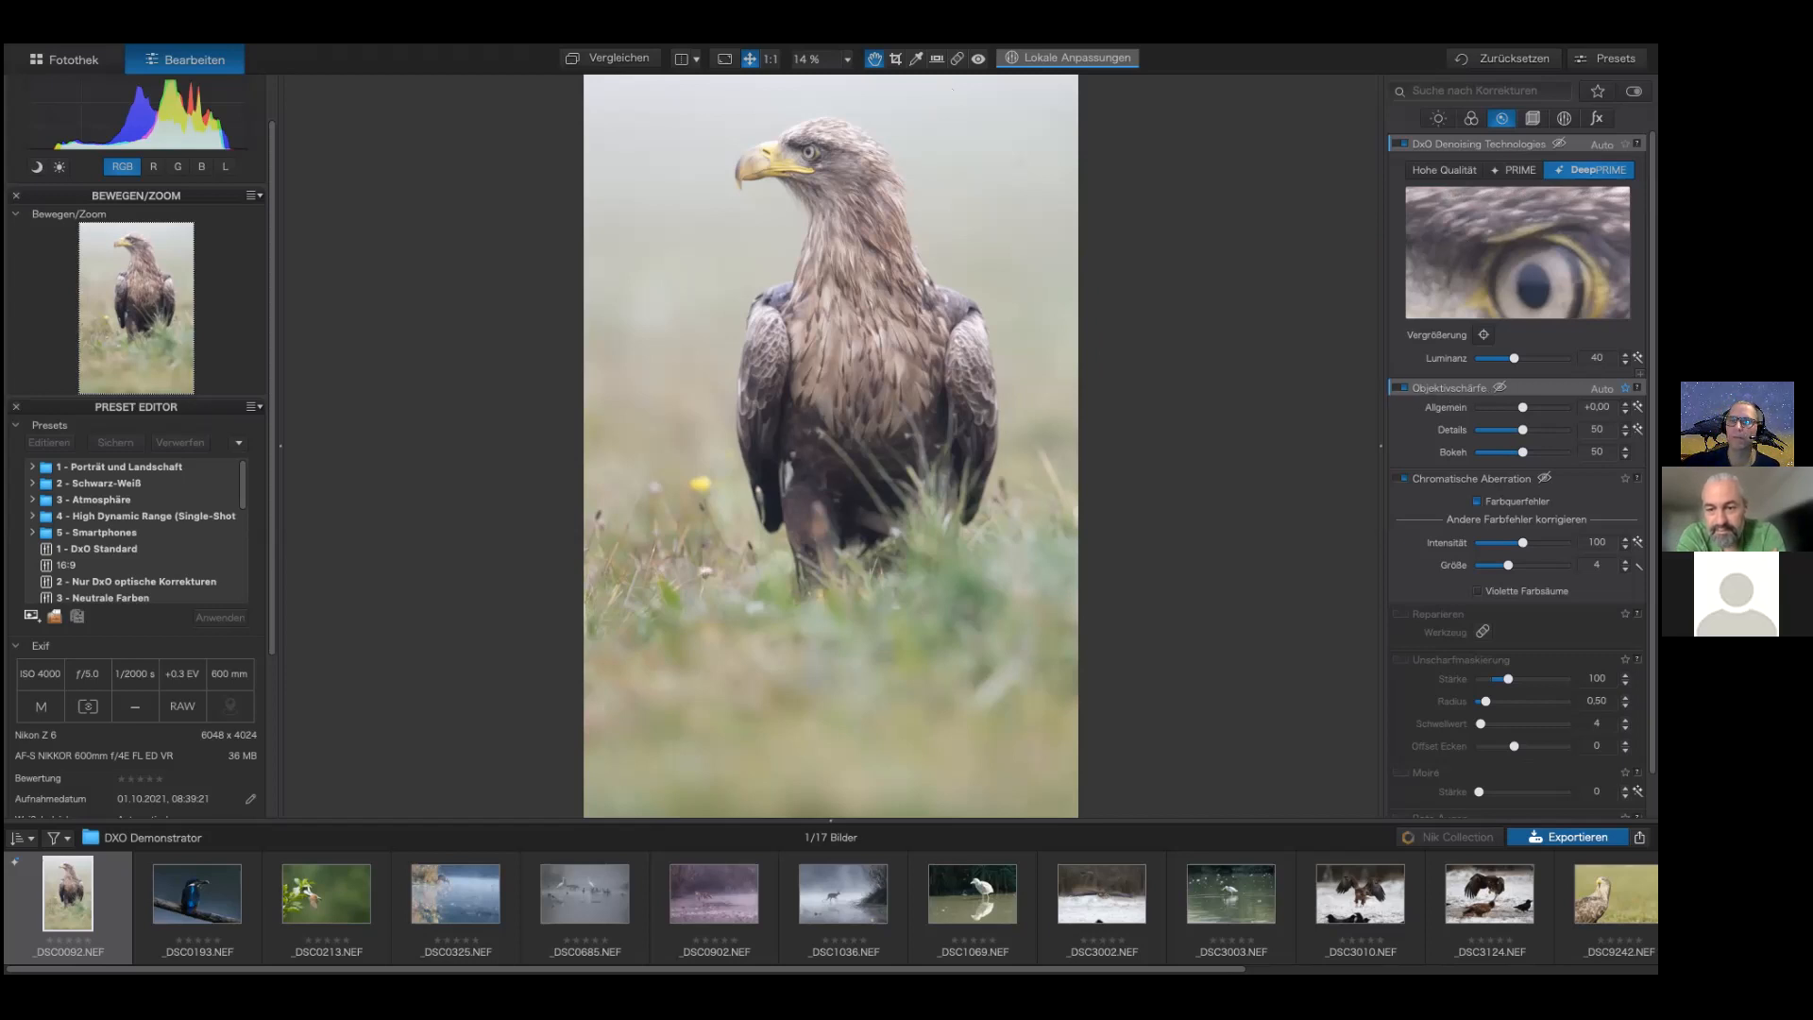
pyautogui.moveTo(1522, 407); pyautogui.dragTo(1563, 407)
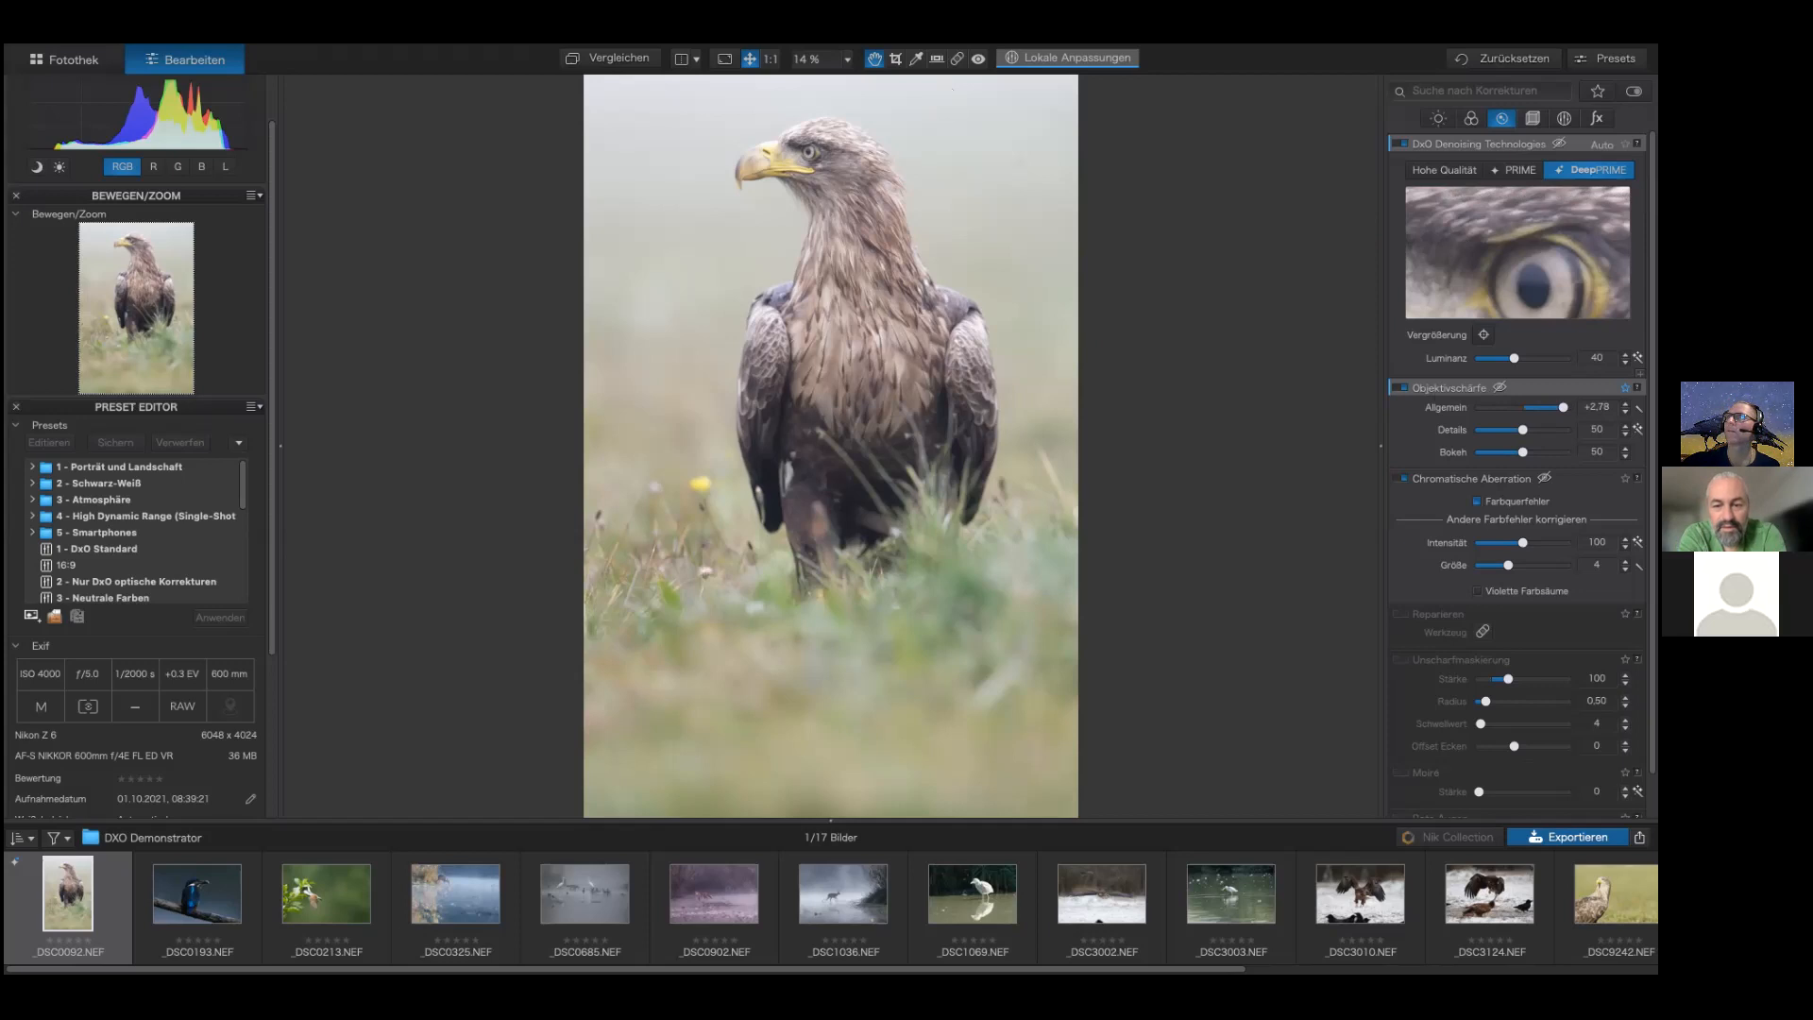
# Step: Raise the lens sharpness Details slider to 62 and the Bokeh slider to 100
pyautogui.moveTo(1523, 429); pyautogui.dragTo(1534, 430)
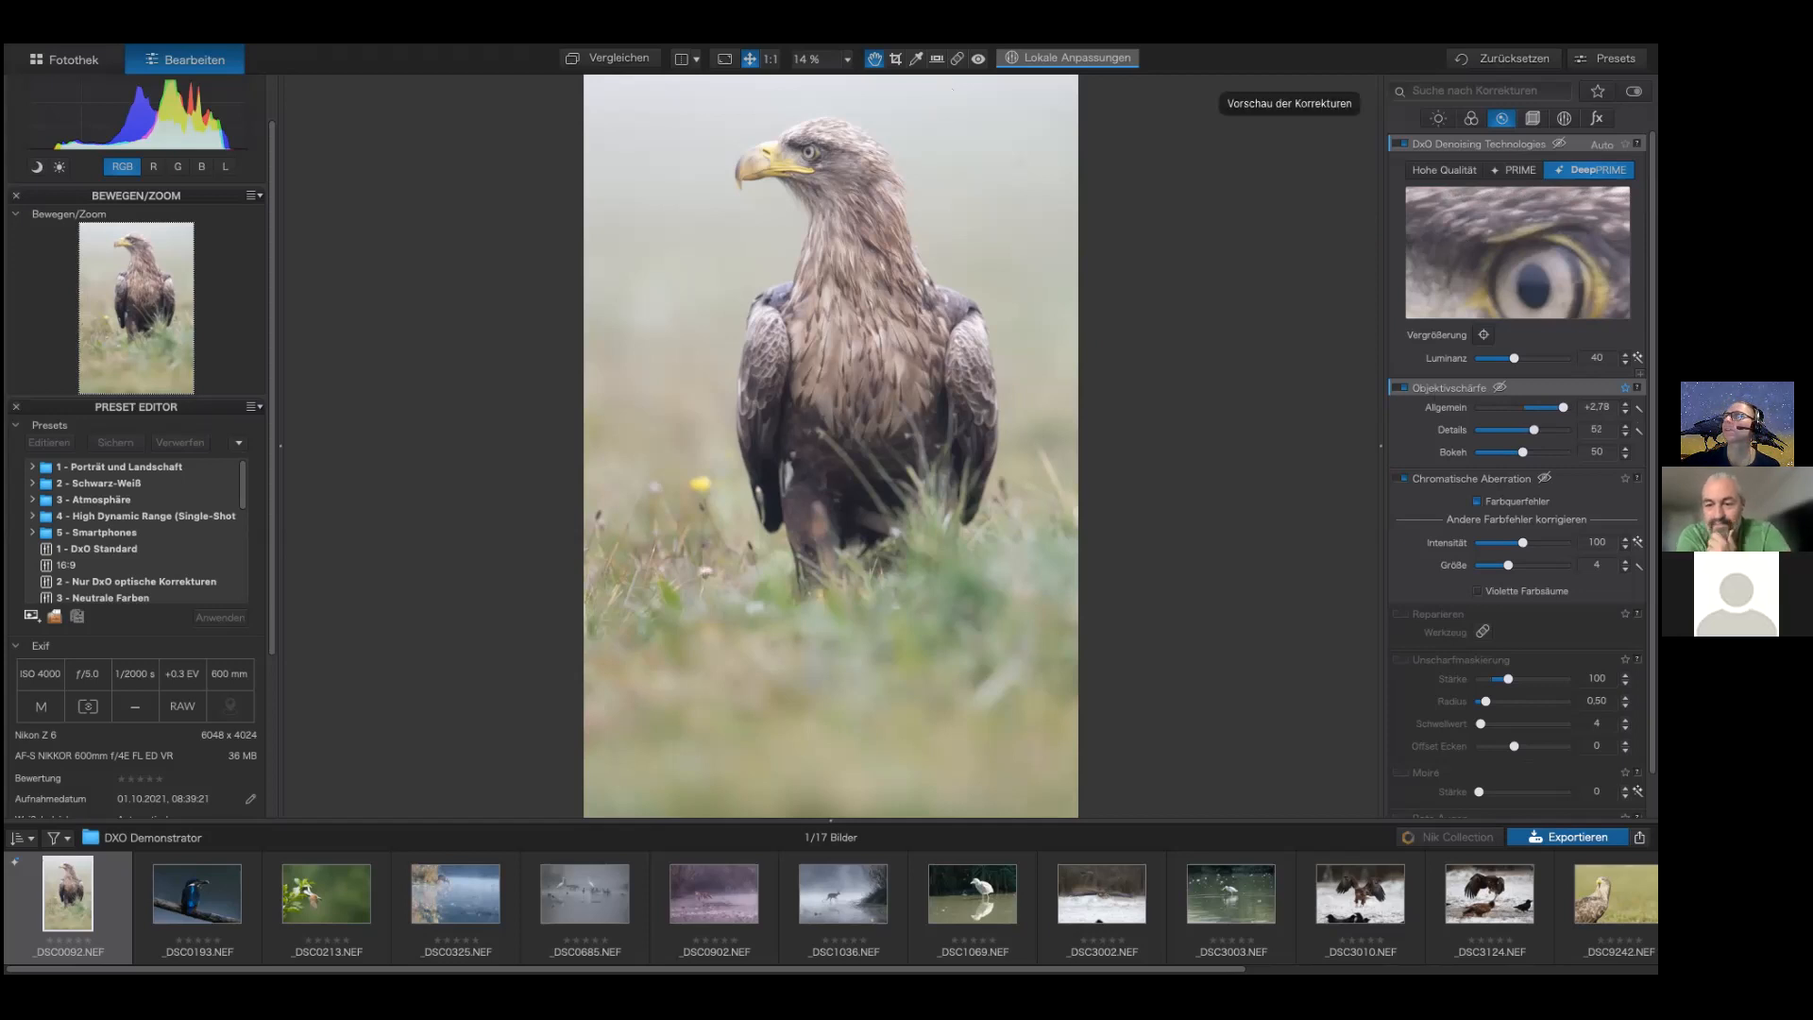
pyautogui.moveTo(1523, 453); pyautogui.dragTo(1567, 452)
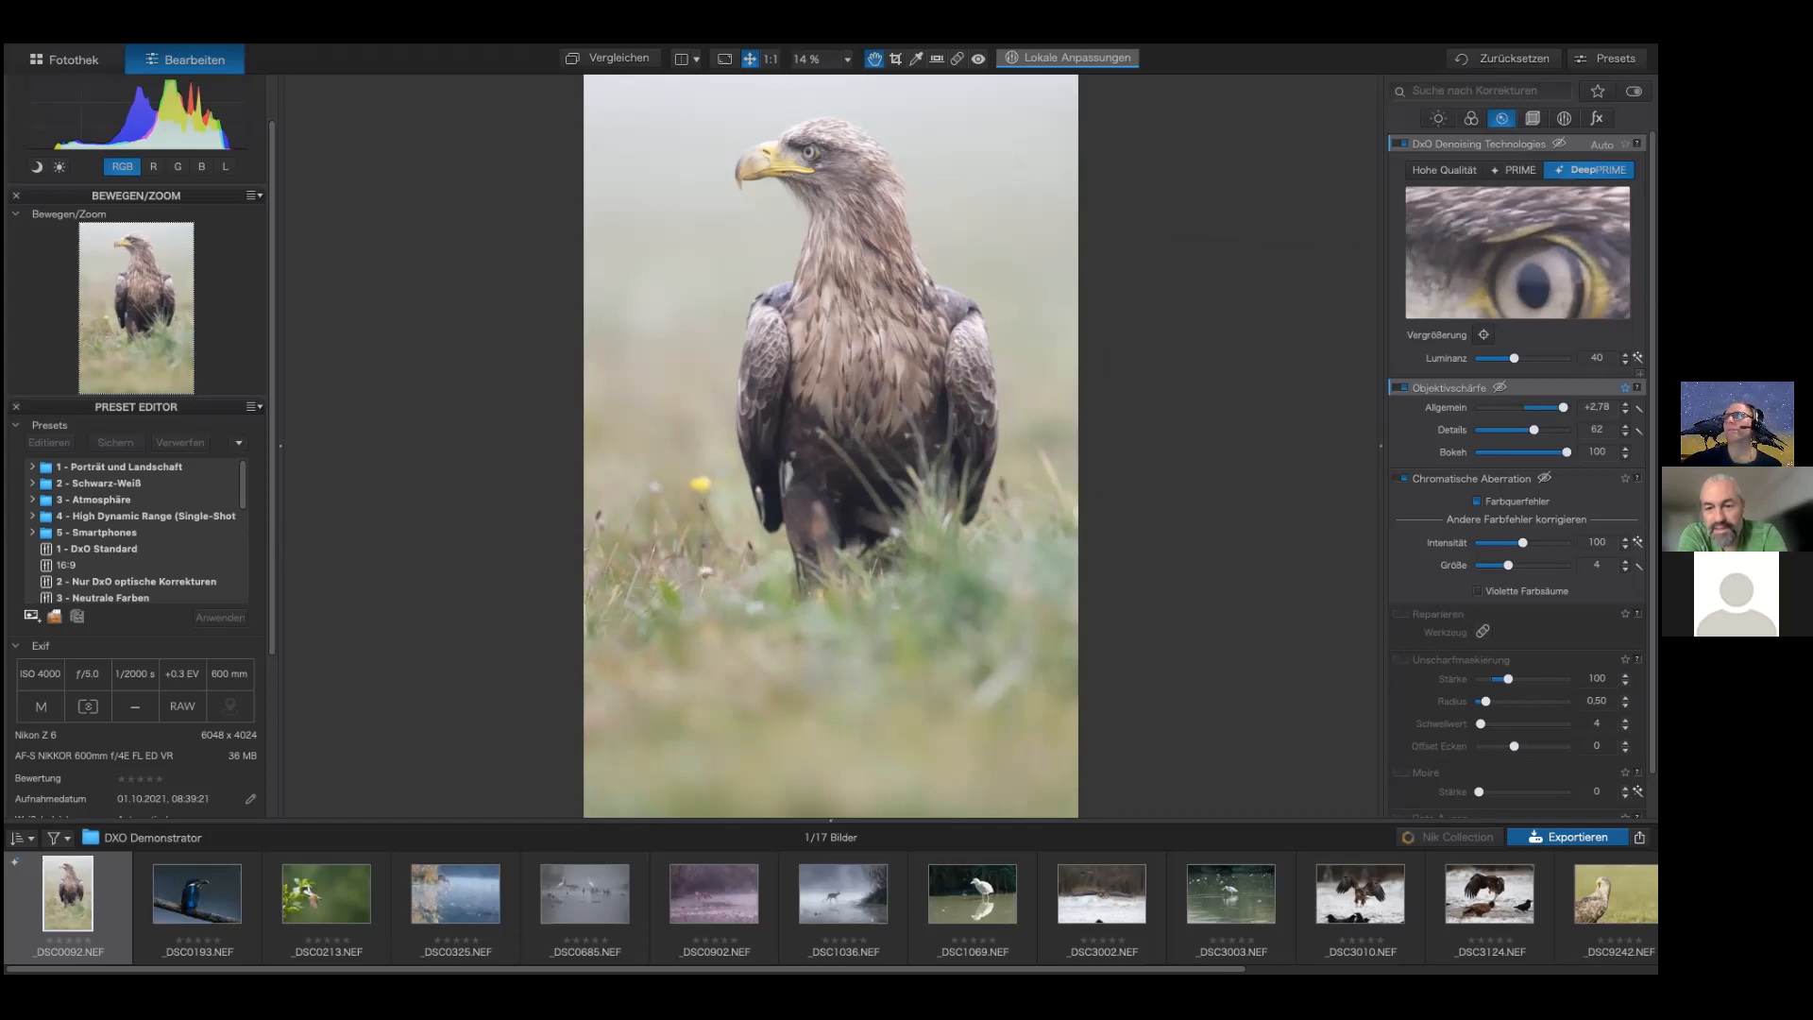
# Step: Lower the lens sharpness Global slider to +2.27 and set the Details slider to 58
pyautogui.scroll(-1, 1517, 283)
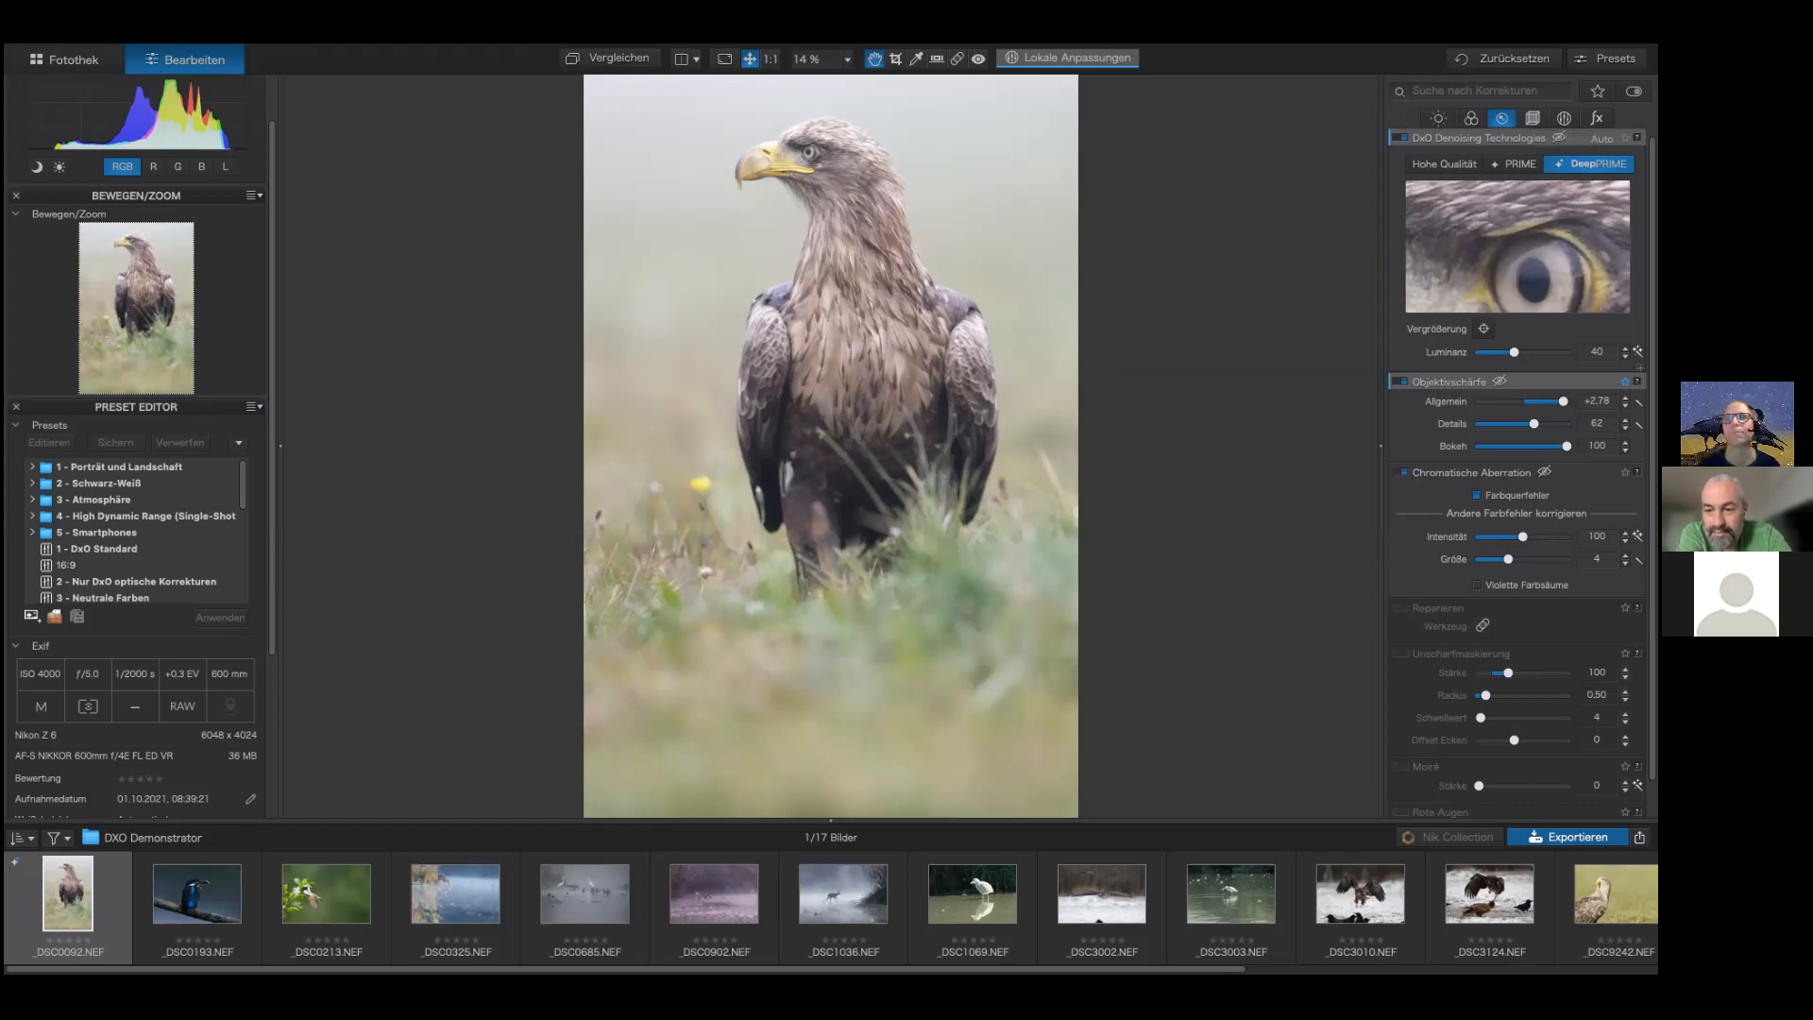
pyautogui.moveTo(1563, 401); pyautogui.dragTo(1557, 401)
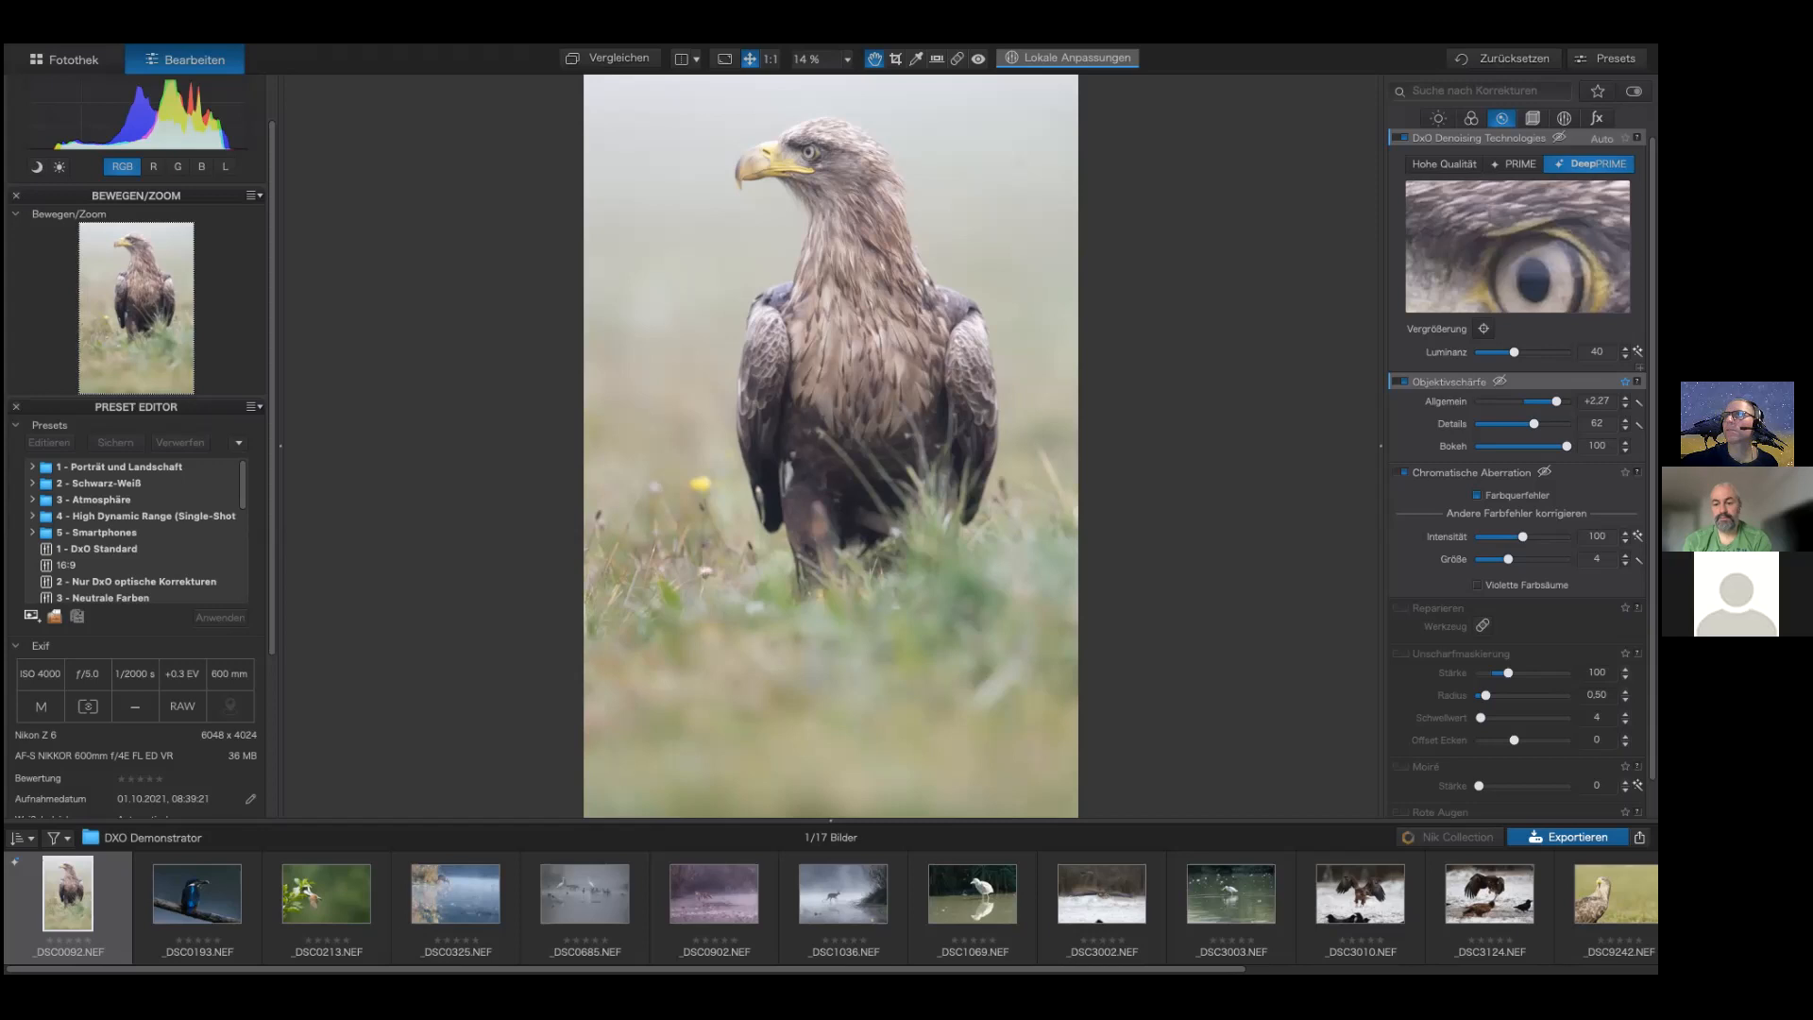
pyautogui.moveTo(1534, 424); pyautogui.dragTo(1524, 424)
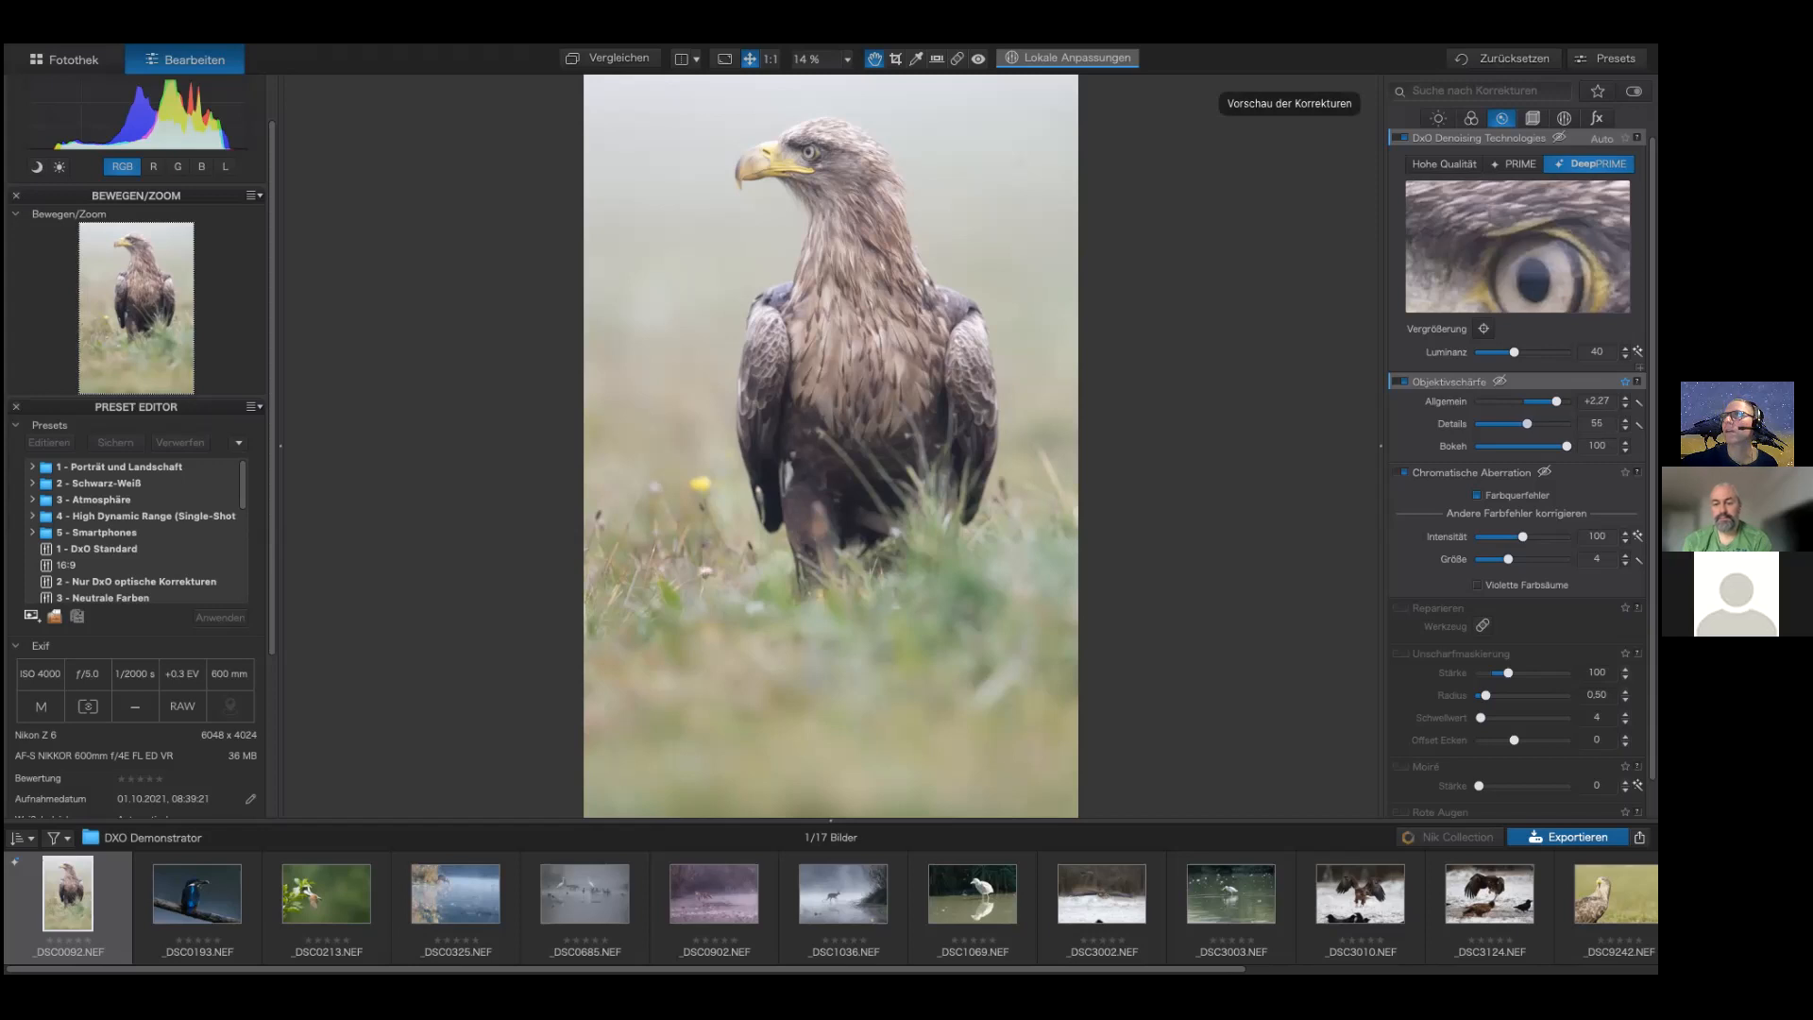
pyautogui.moveTo(1529, 424); pyautogui.dragTo(1530, 424)
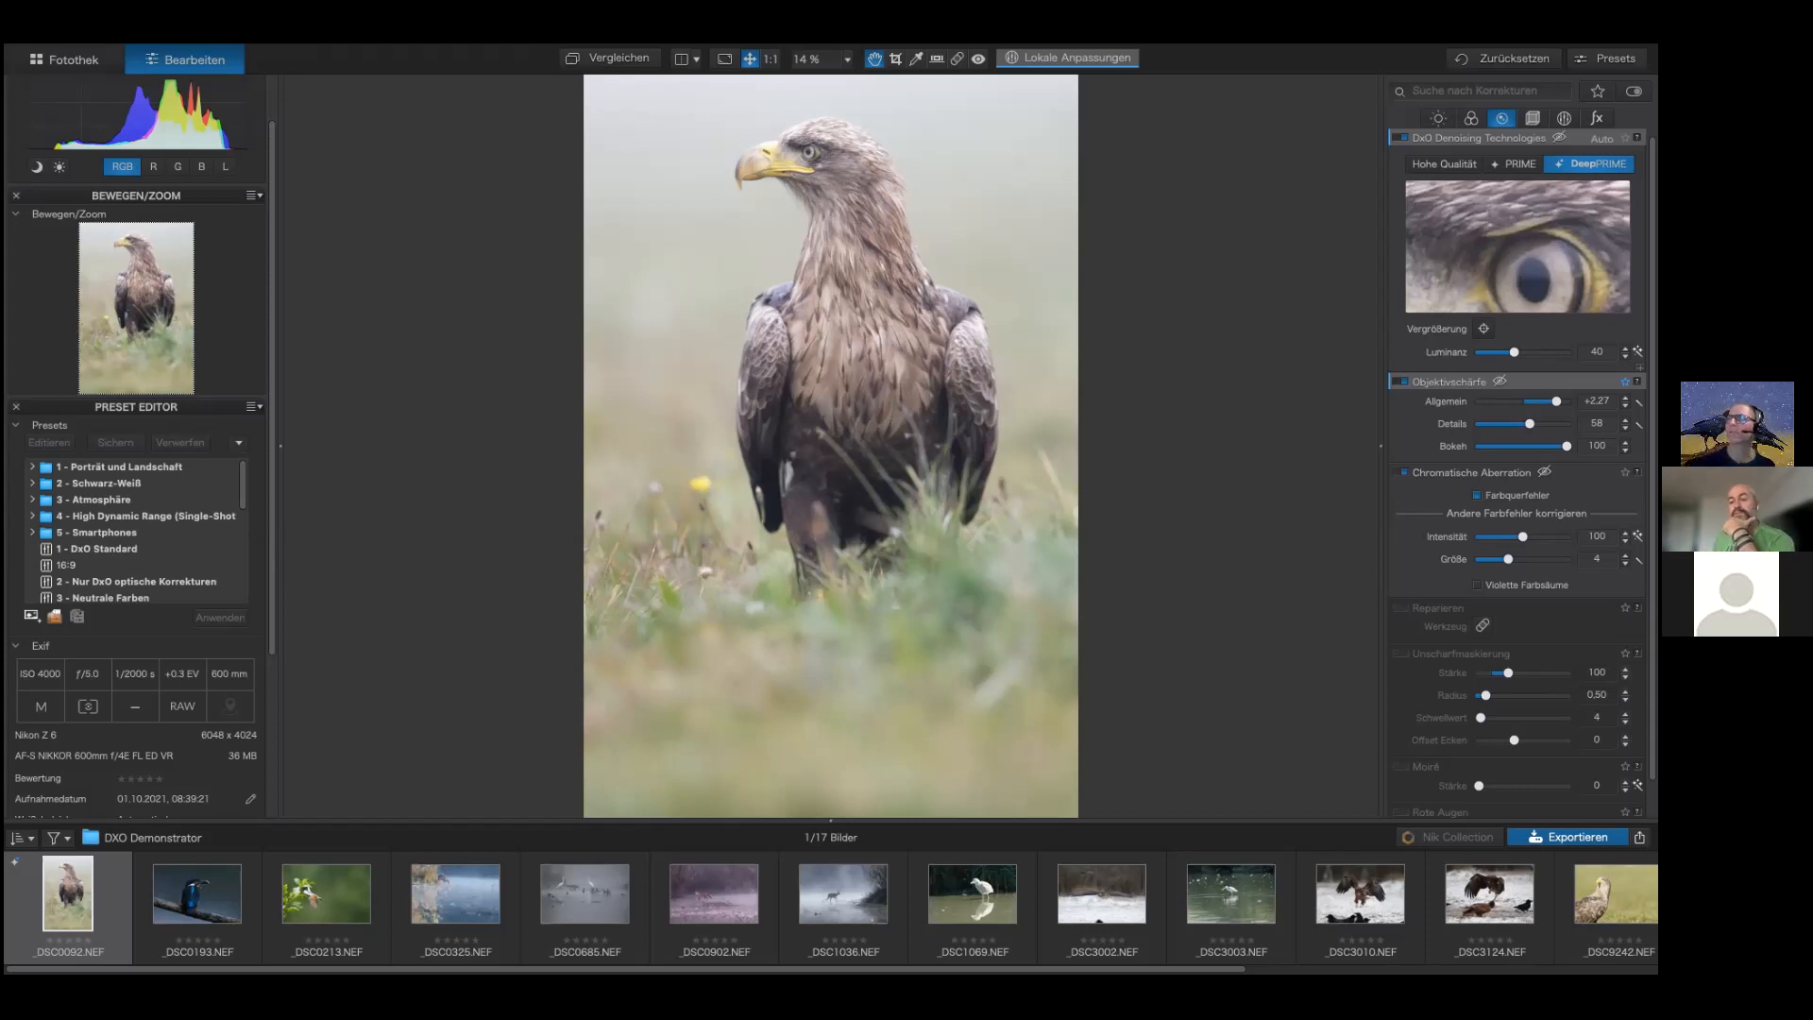
# Step: Set the Unsharp Mask strength to 104
pyautogui.scroll(-1, 1516, 472)
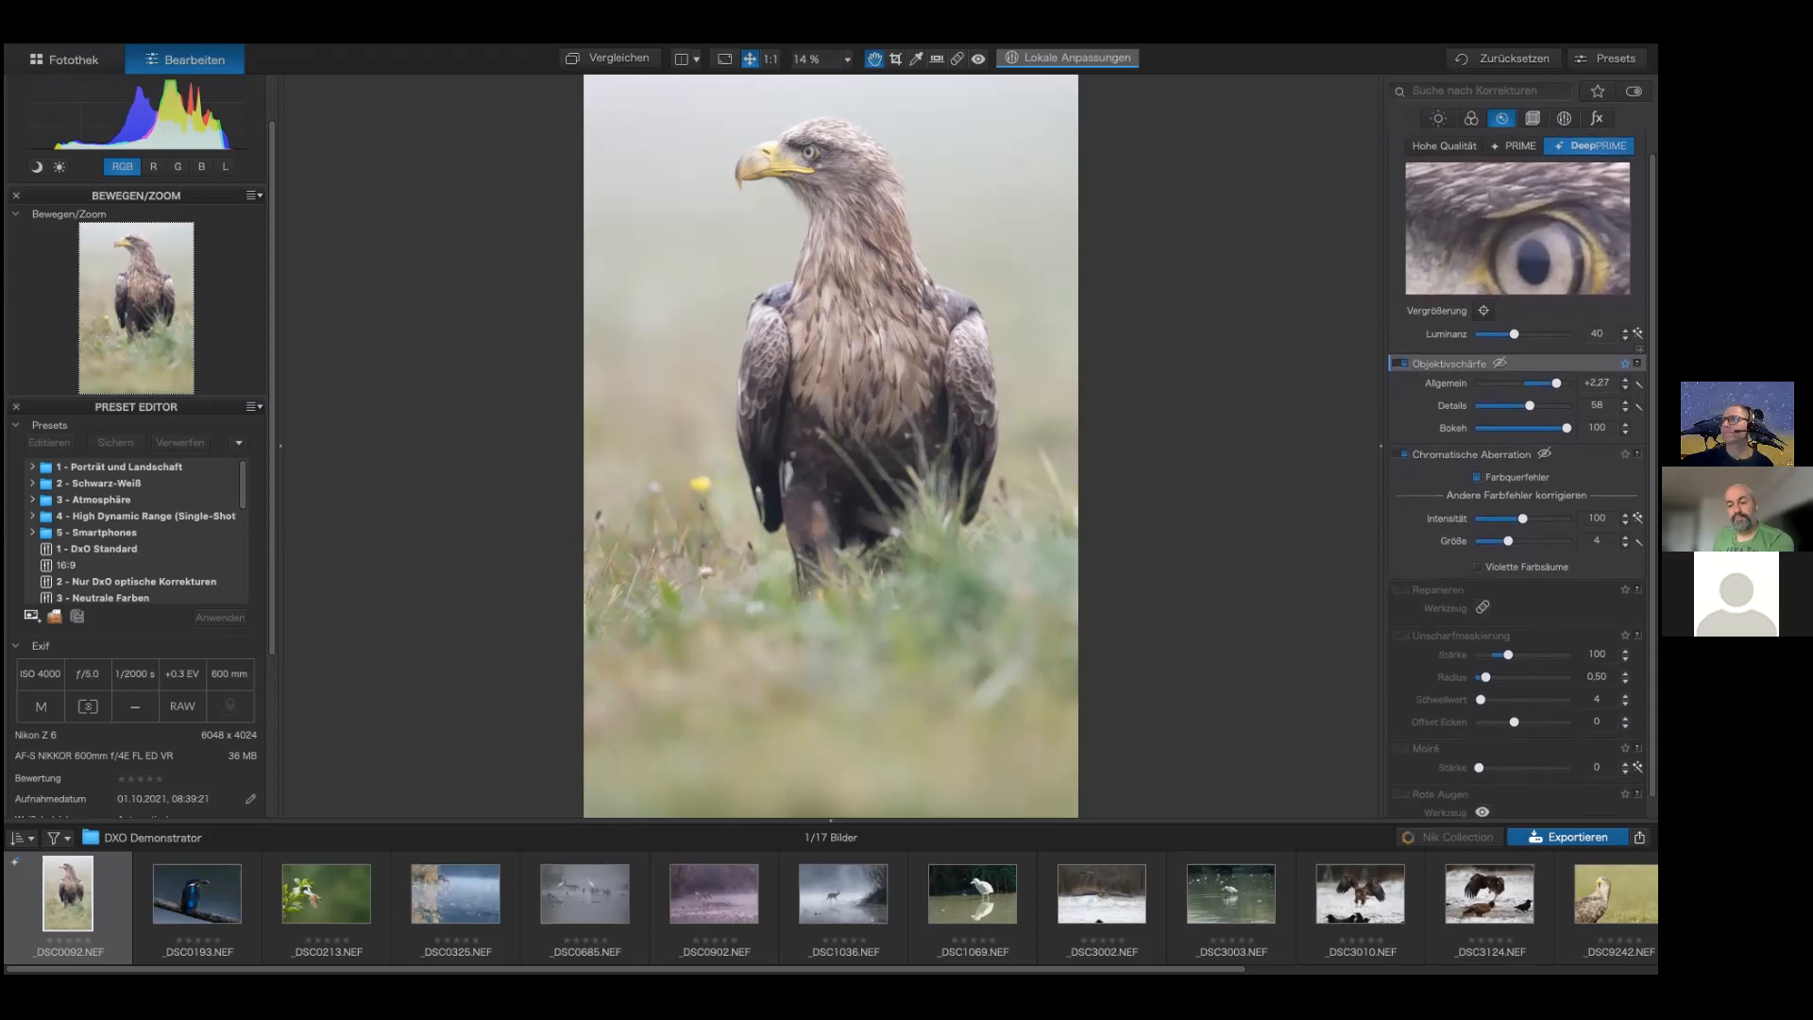
pyautogui.scroll(-1, 1516, 472)
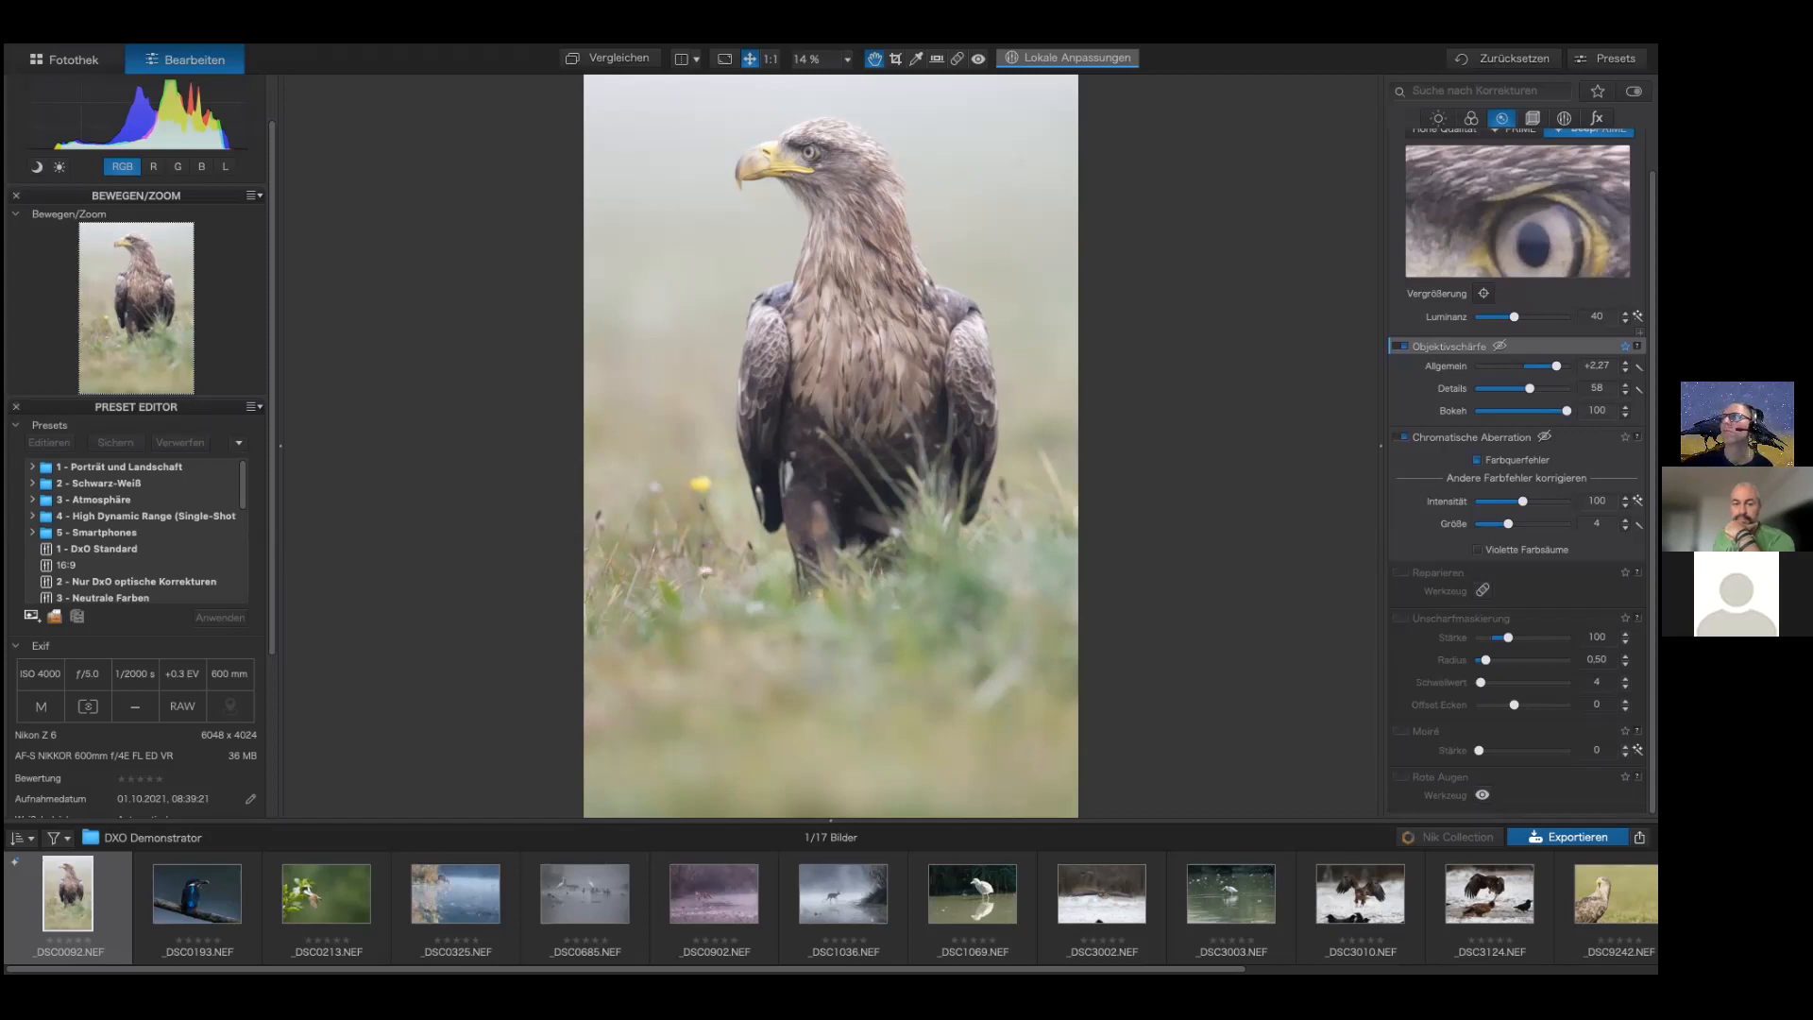
pyautogui.moveTo(1508, 638); pyautogui.dragTo(1530, 638)
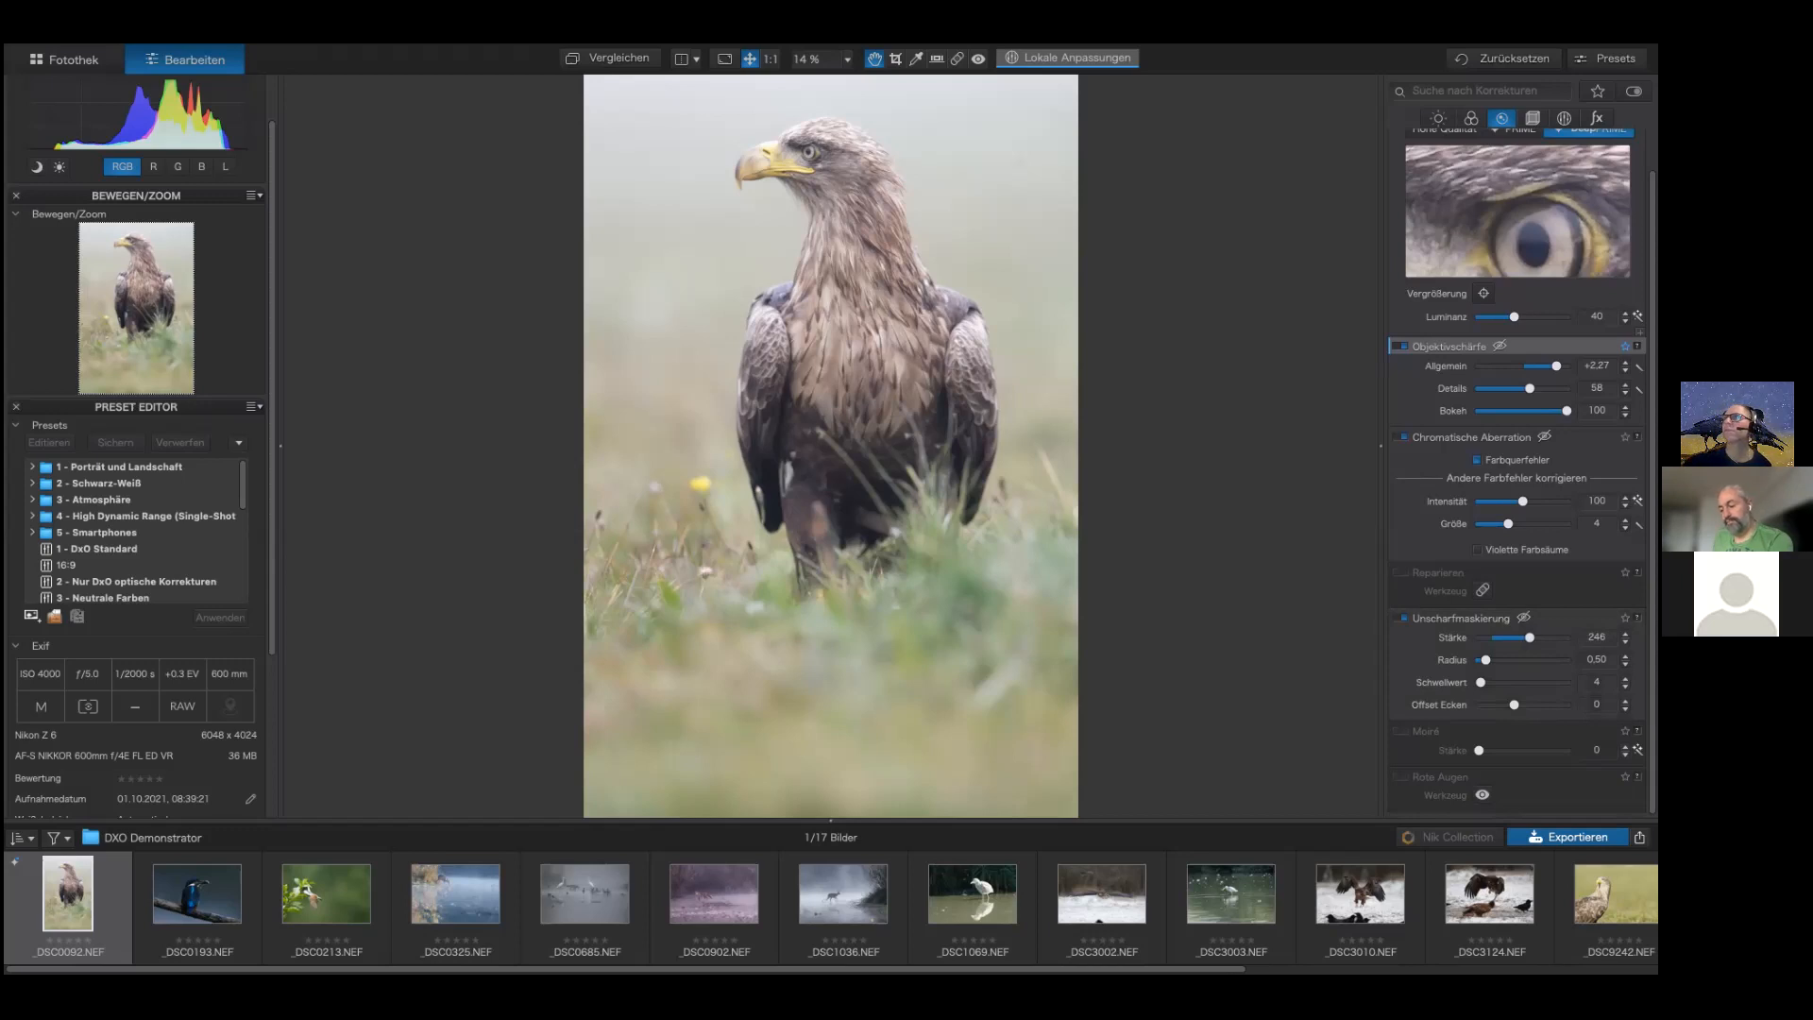
pyautogui.moveTo(1530, 638); pyautogui.dragTo(1509, 638)
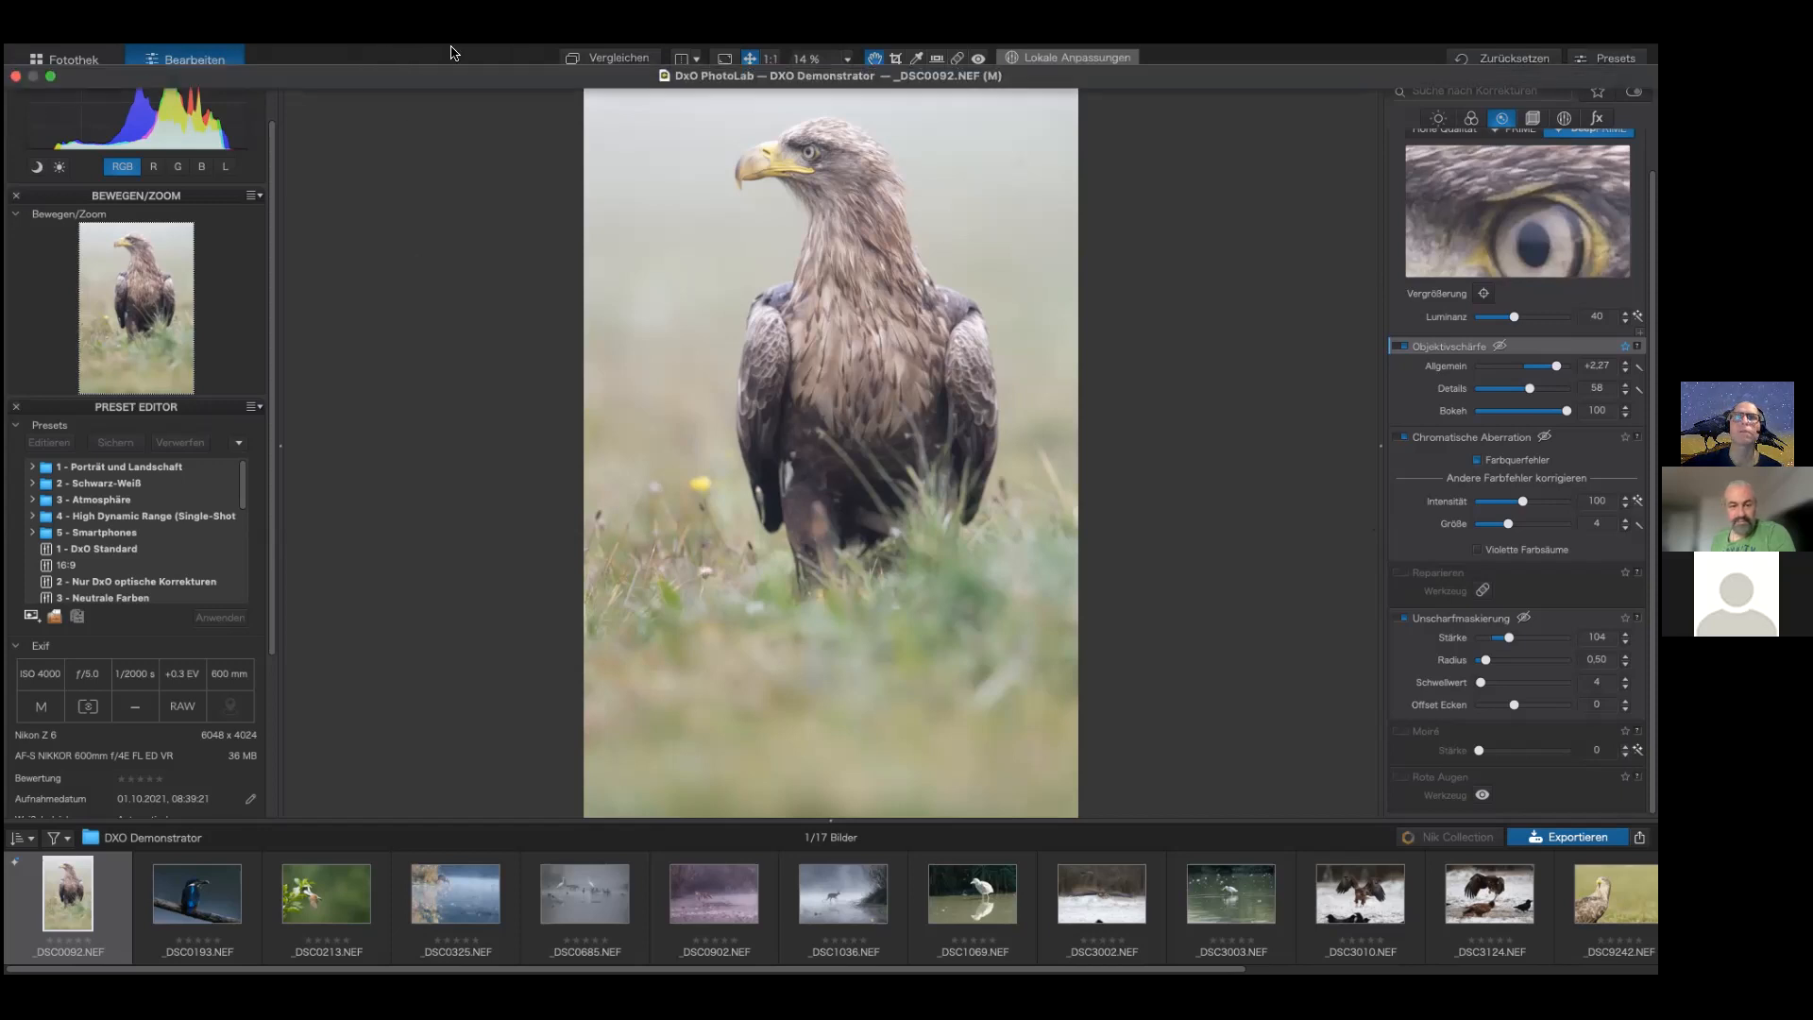
pyautogui.click(340, 55)
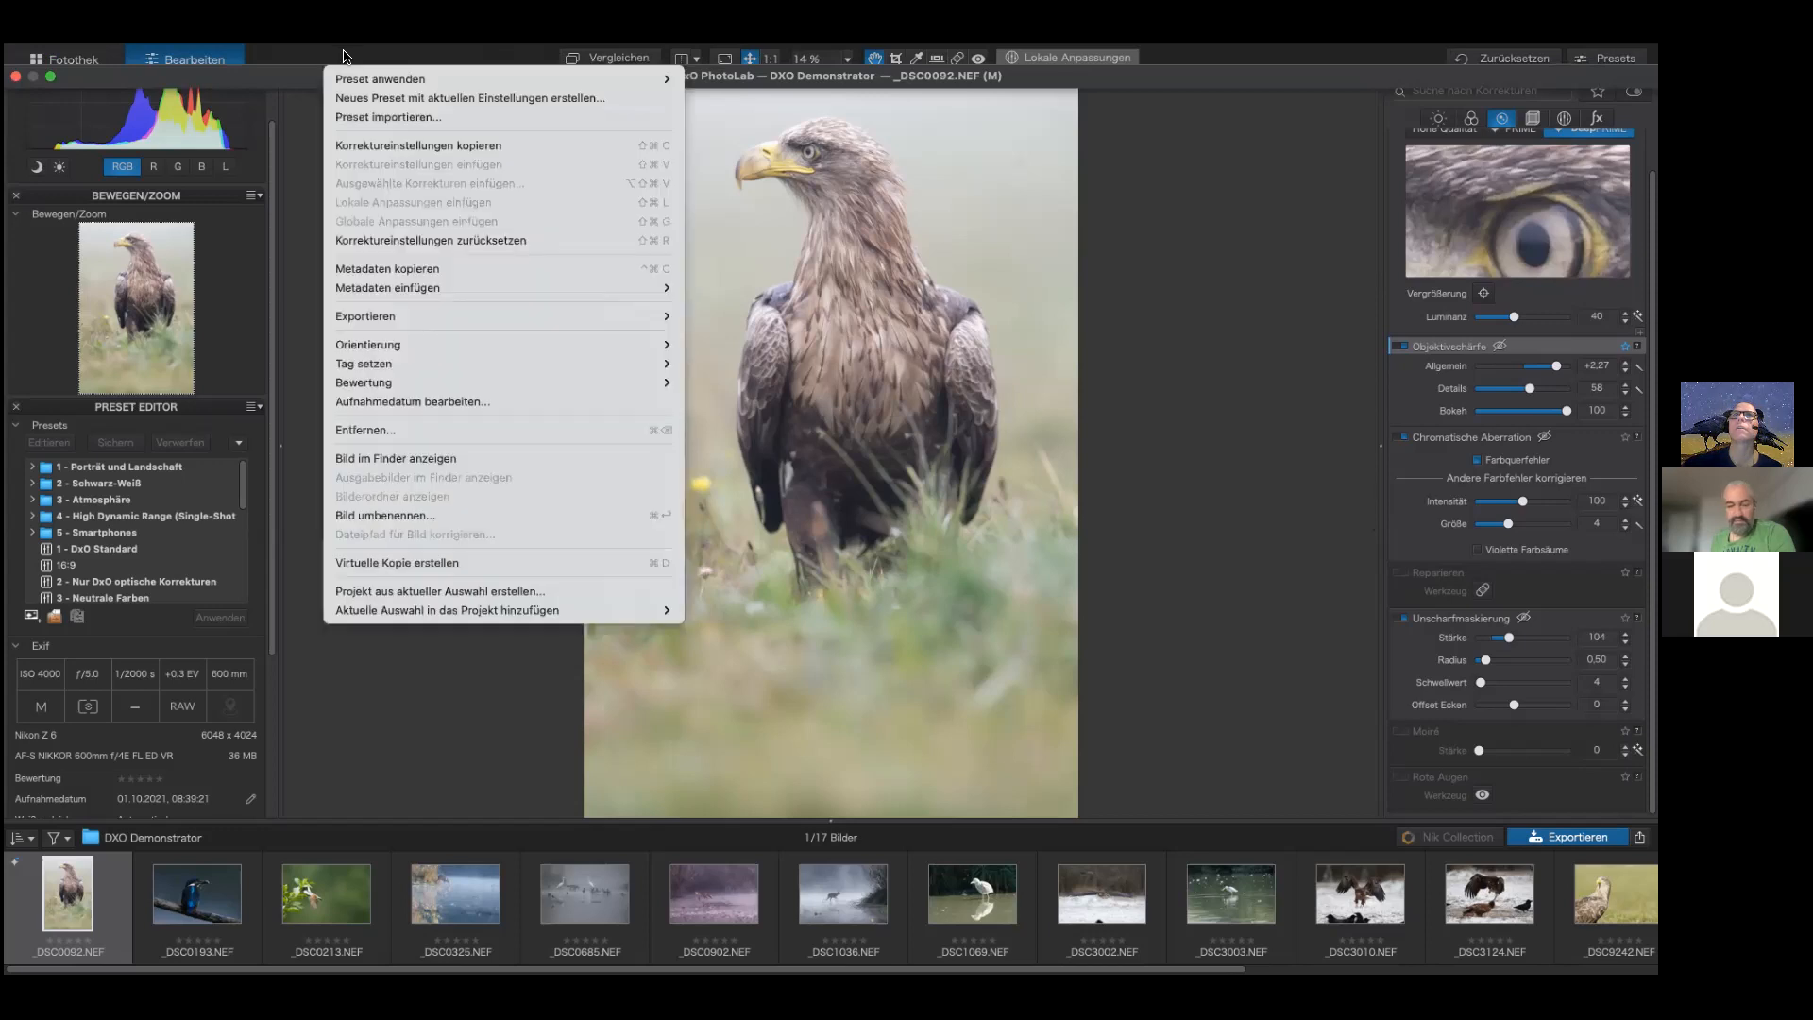
pyautogui.moveTo(359, 80)
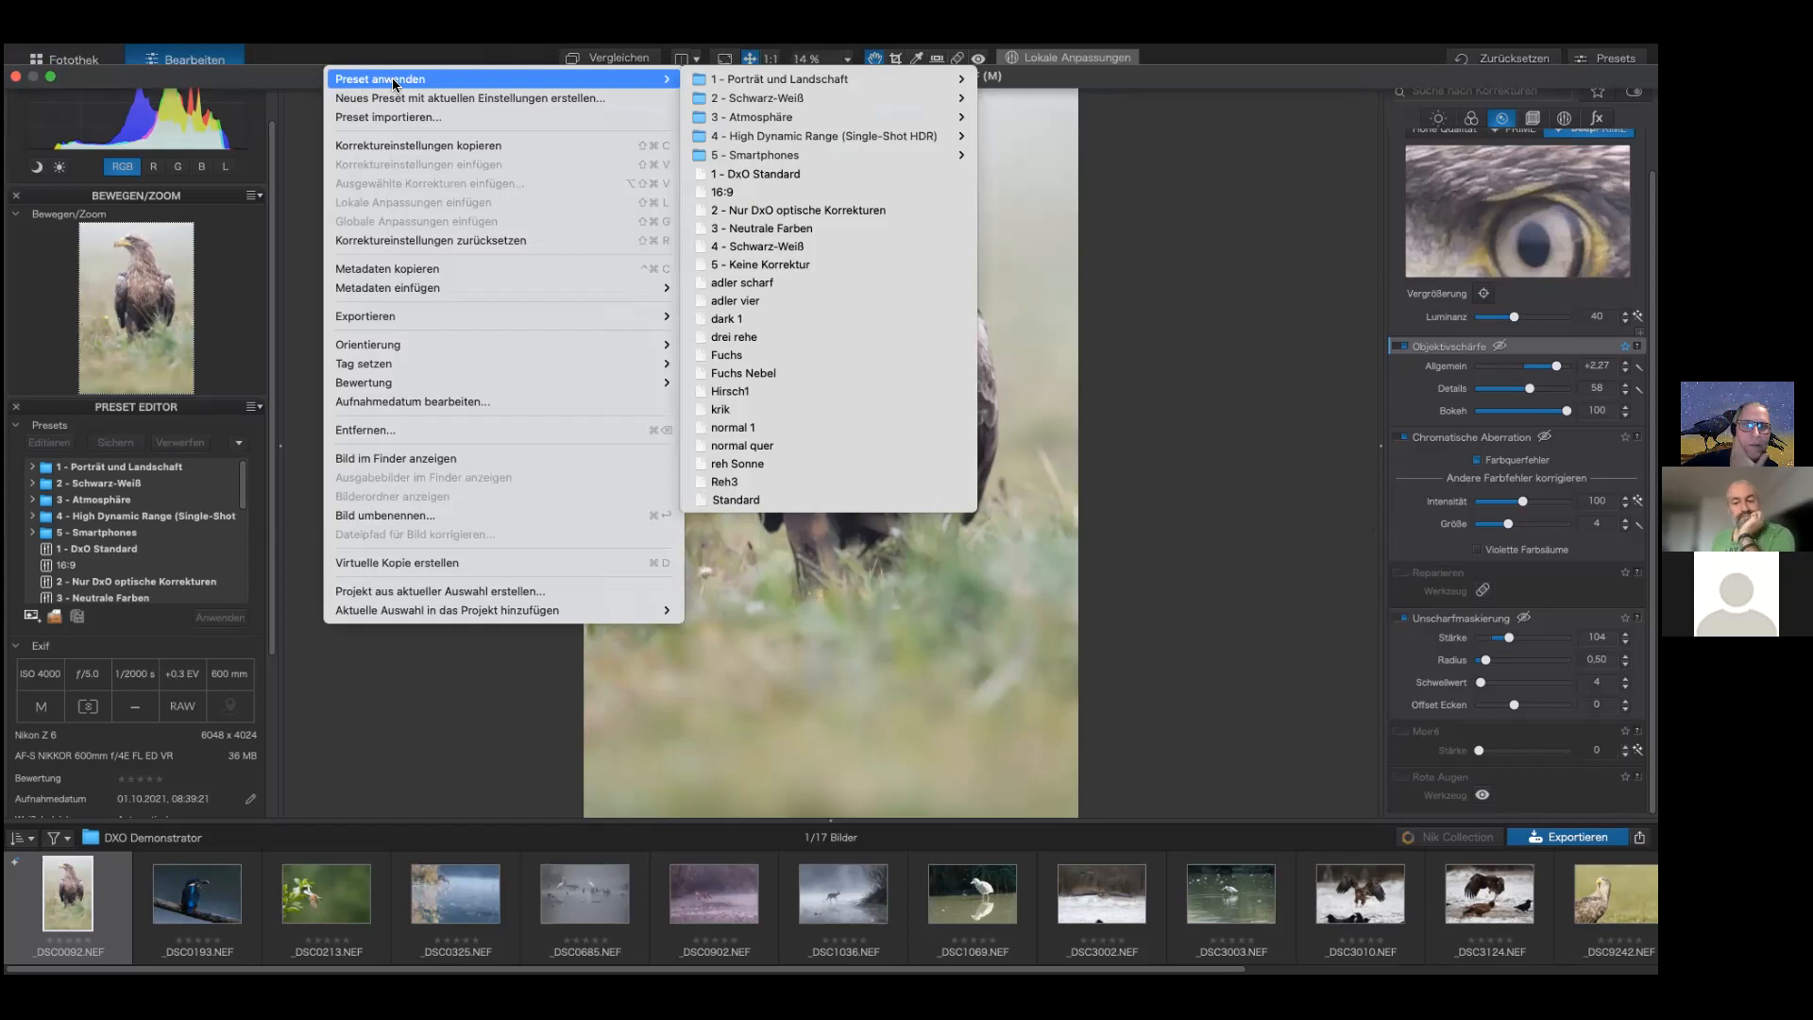
pyautogui.moveTo(730, 166)
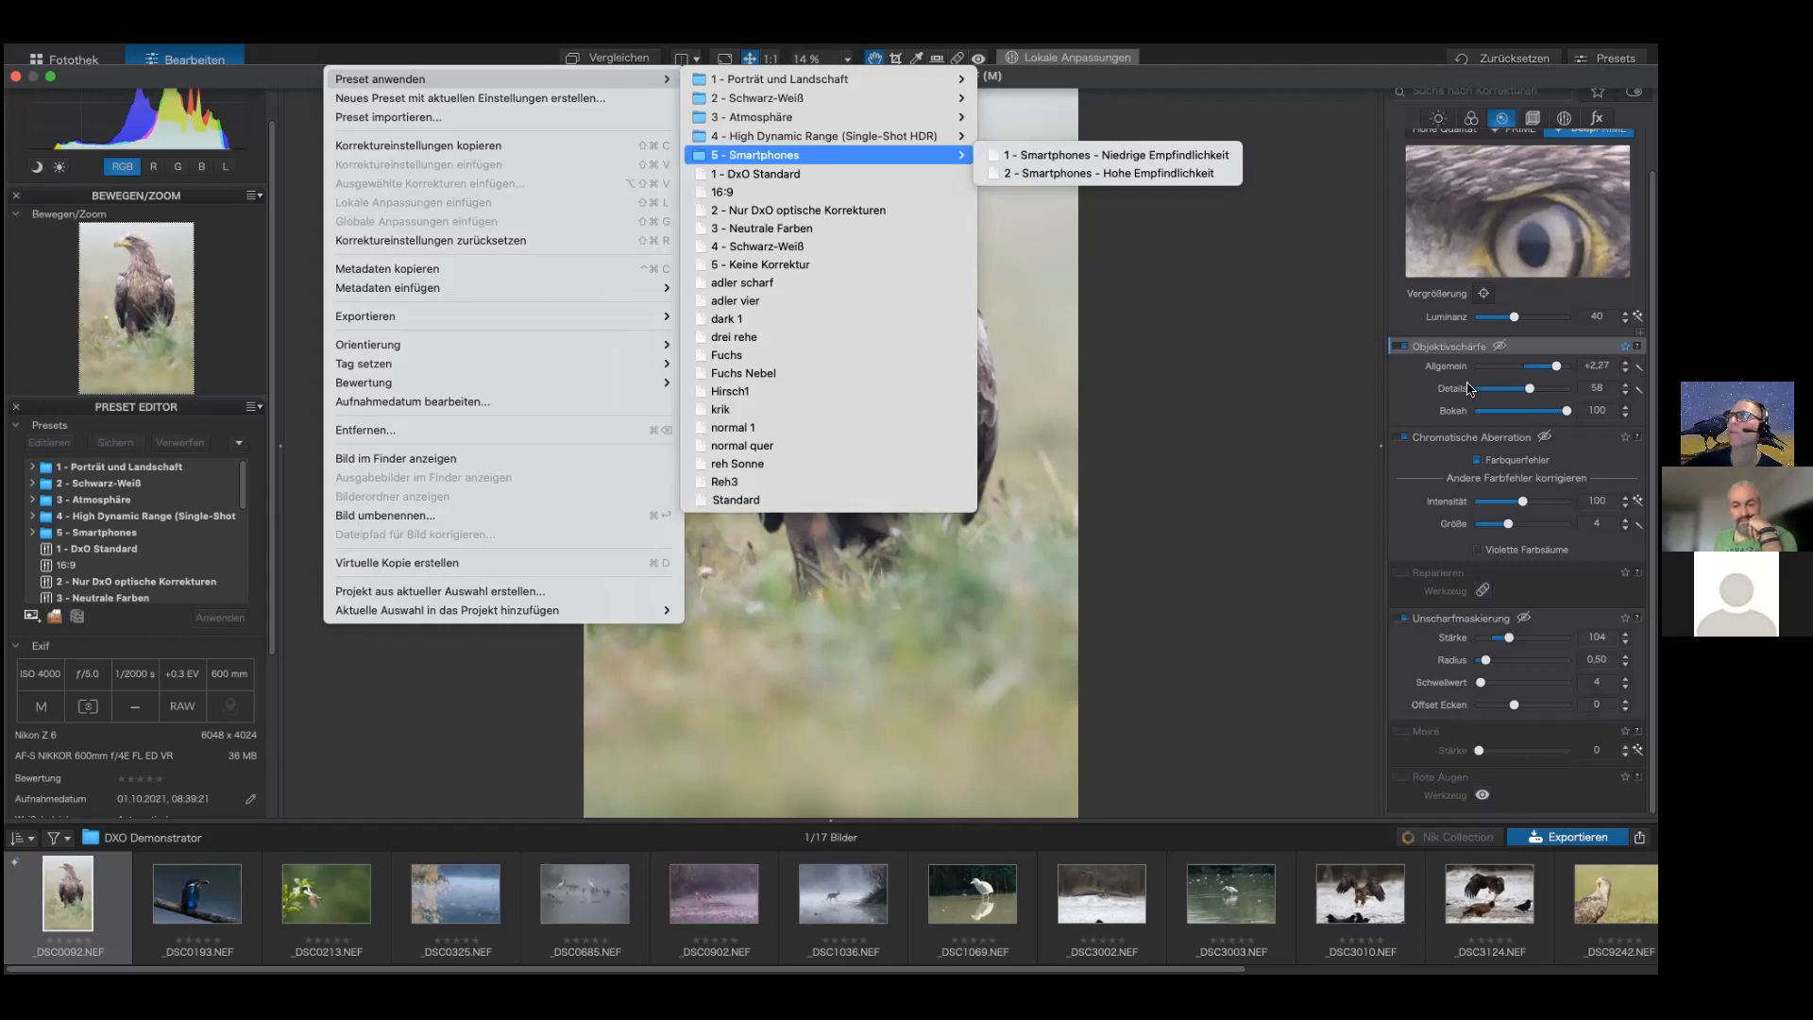
pyautogui.click(1219, 402)
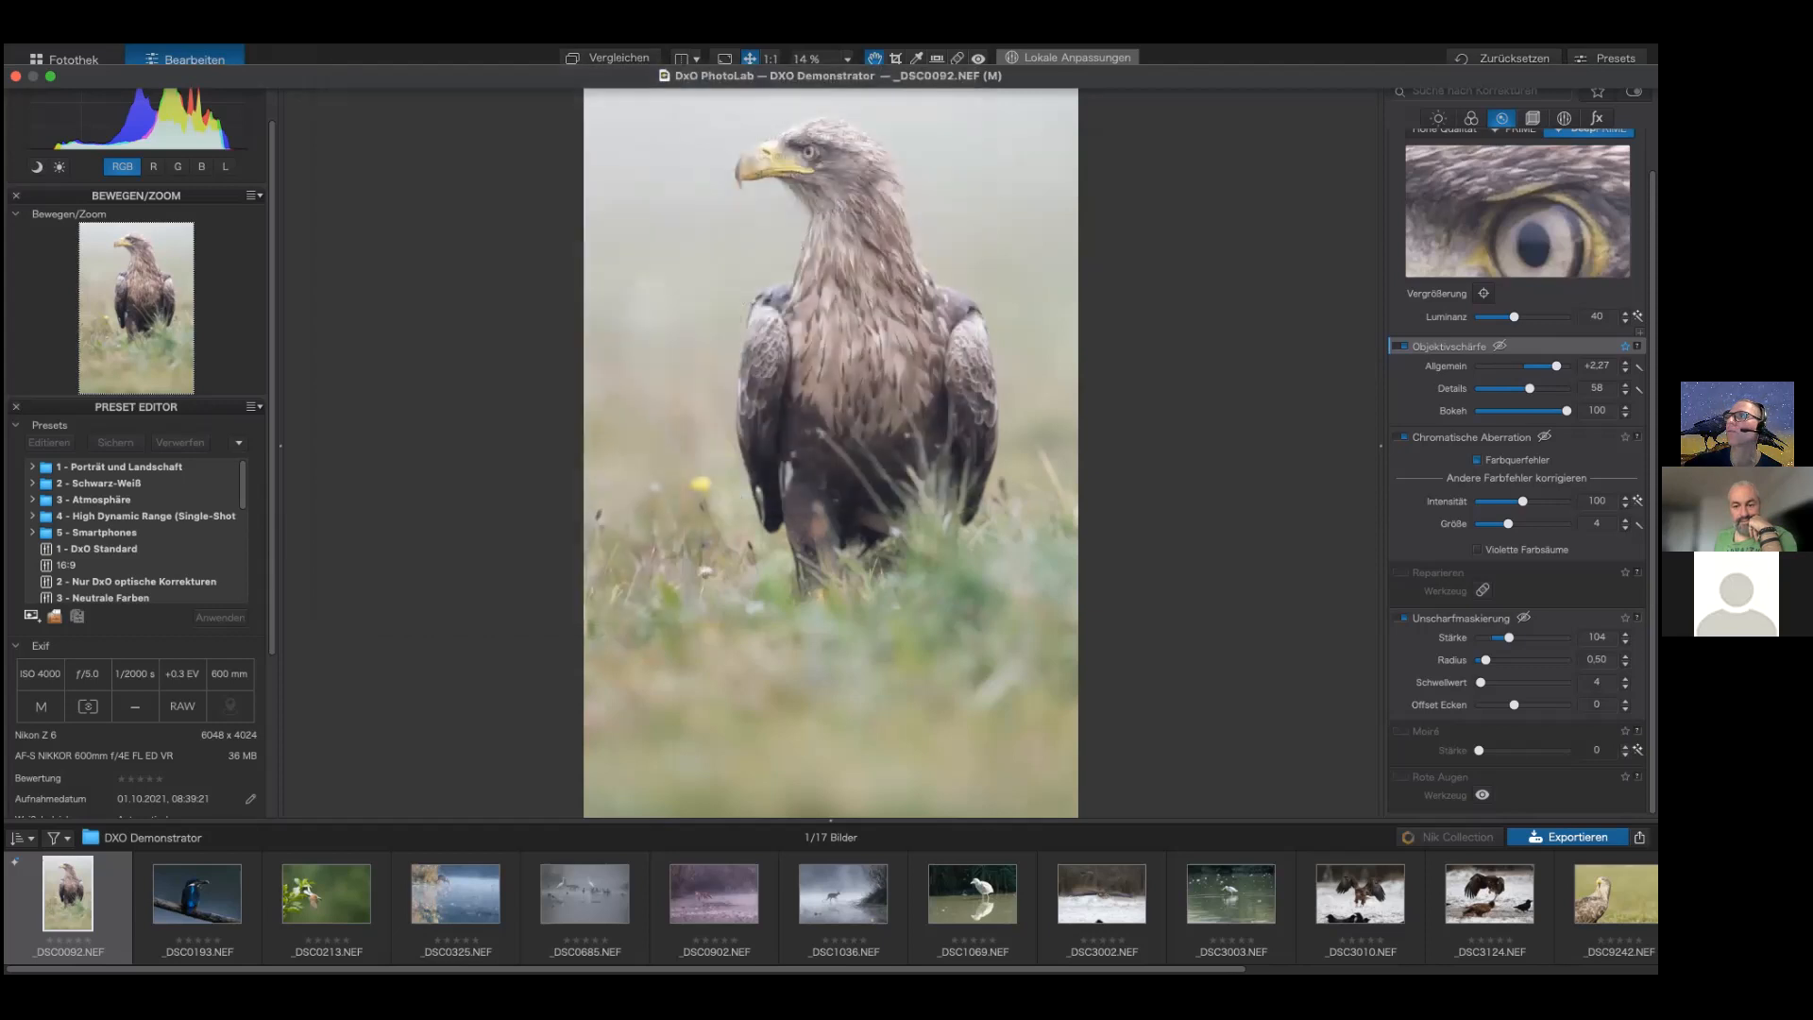
# Step: Lower the lens sharpness Bokeh slider to 56
pyautogui.moveTo(1567, 411); pyautogui.dragTo(1530, 410)
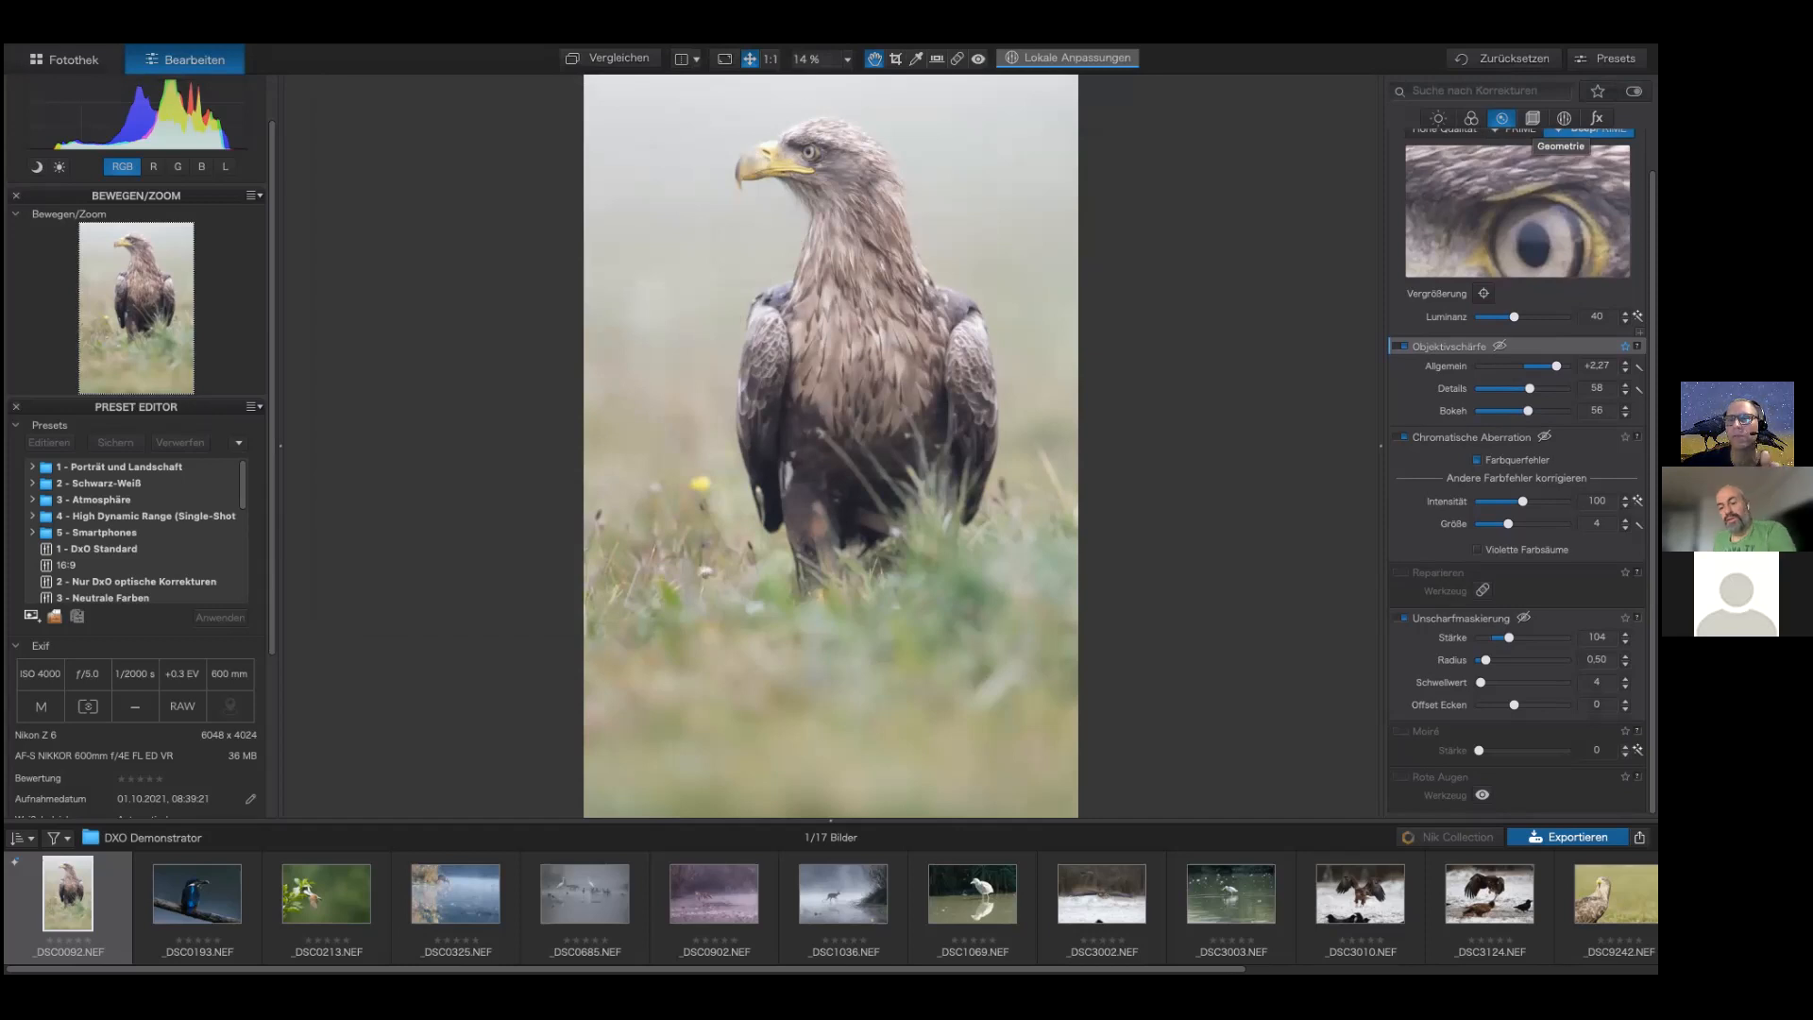
# Step: Straighten the horizon to 0.36 in the geometry corrections
pyautogui.click(1532, 118)
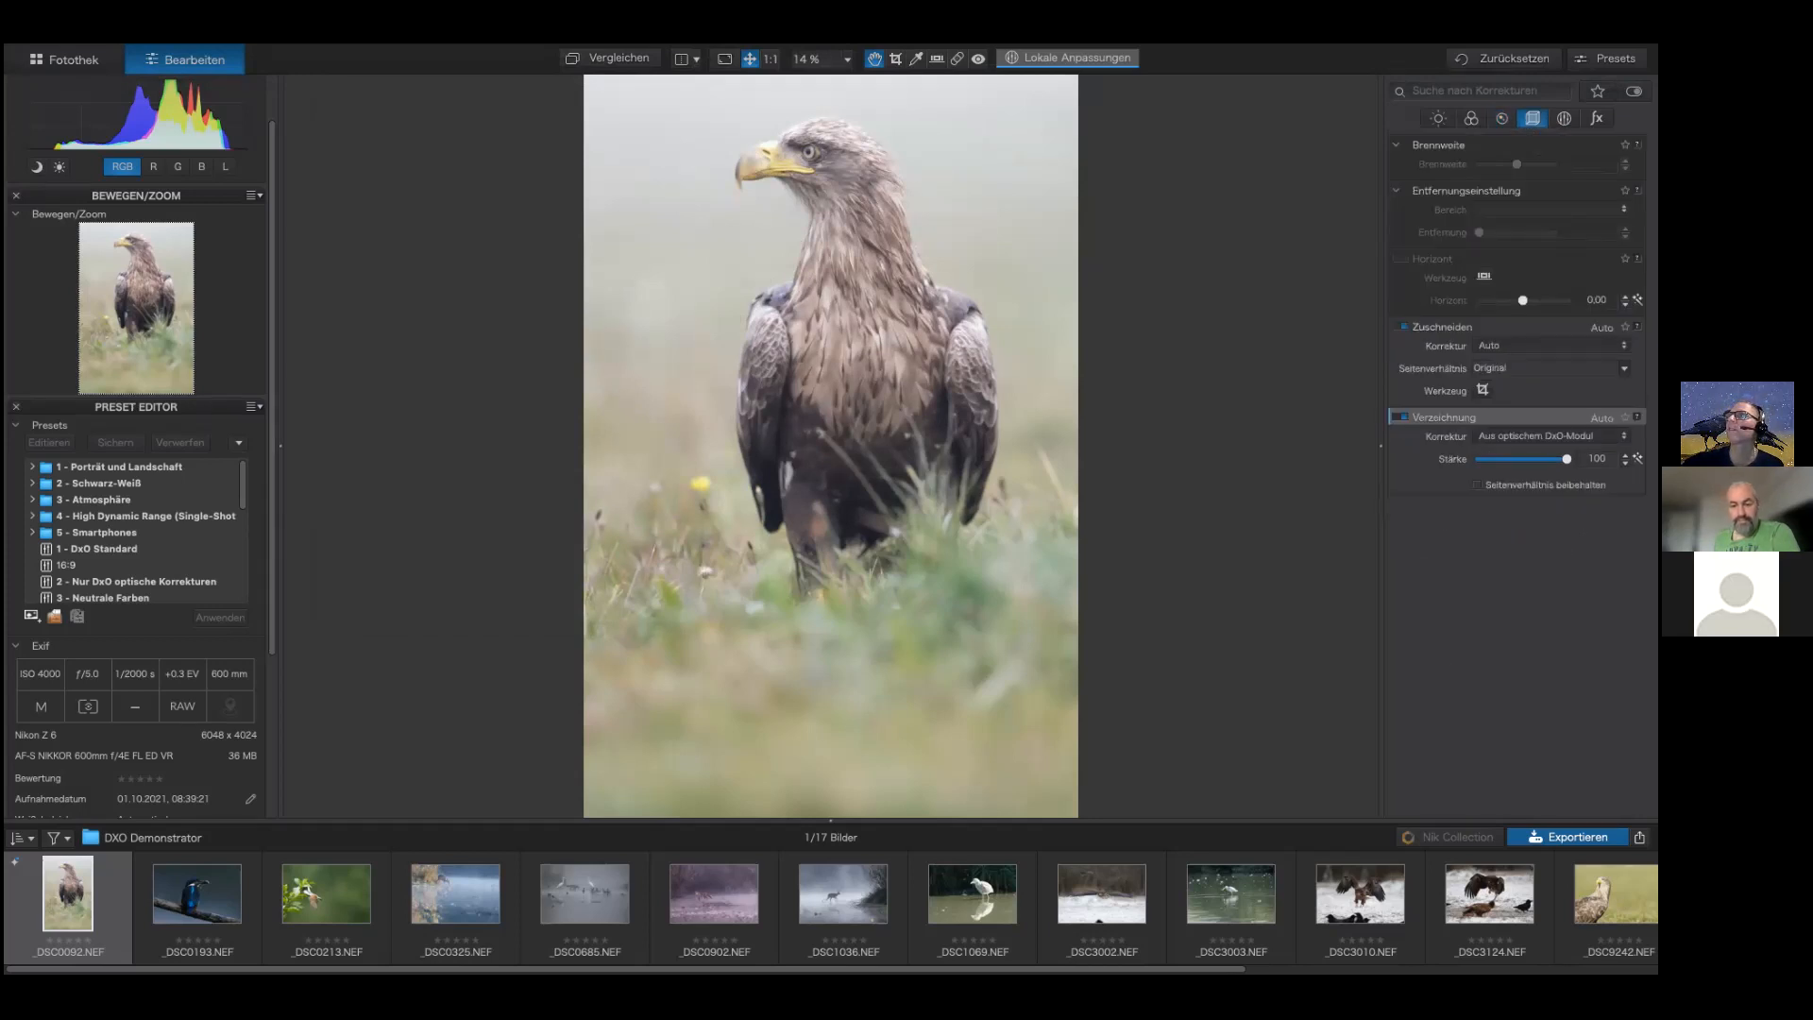
pyautogui.moveTo(1522, 300); pyautogui.dragTo(1526, 300)
# Step: Crop the image to a 1:1 square framing the eagle's head and close the crop tool
pyautogui.click(1483, 390)
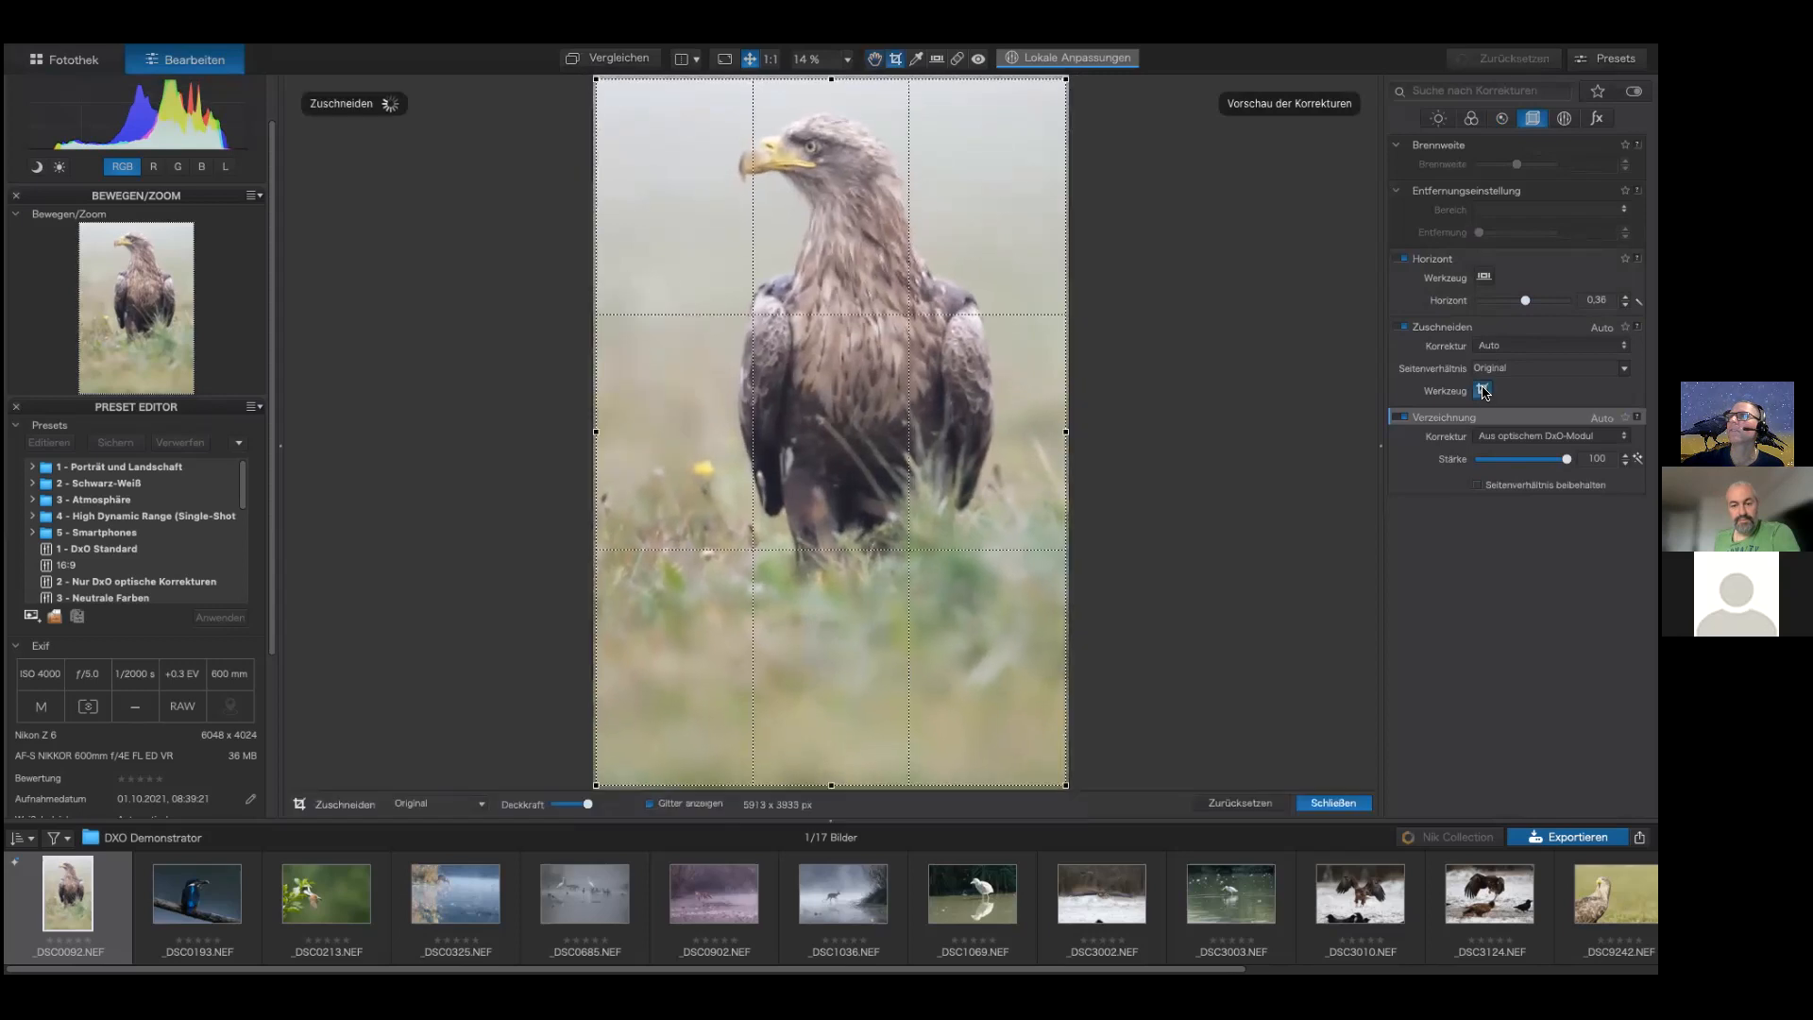
pyautogui.click(1483, 390)
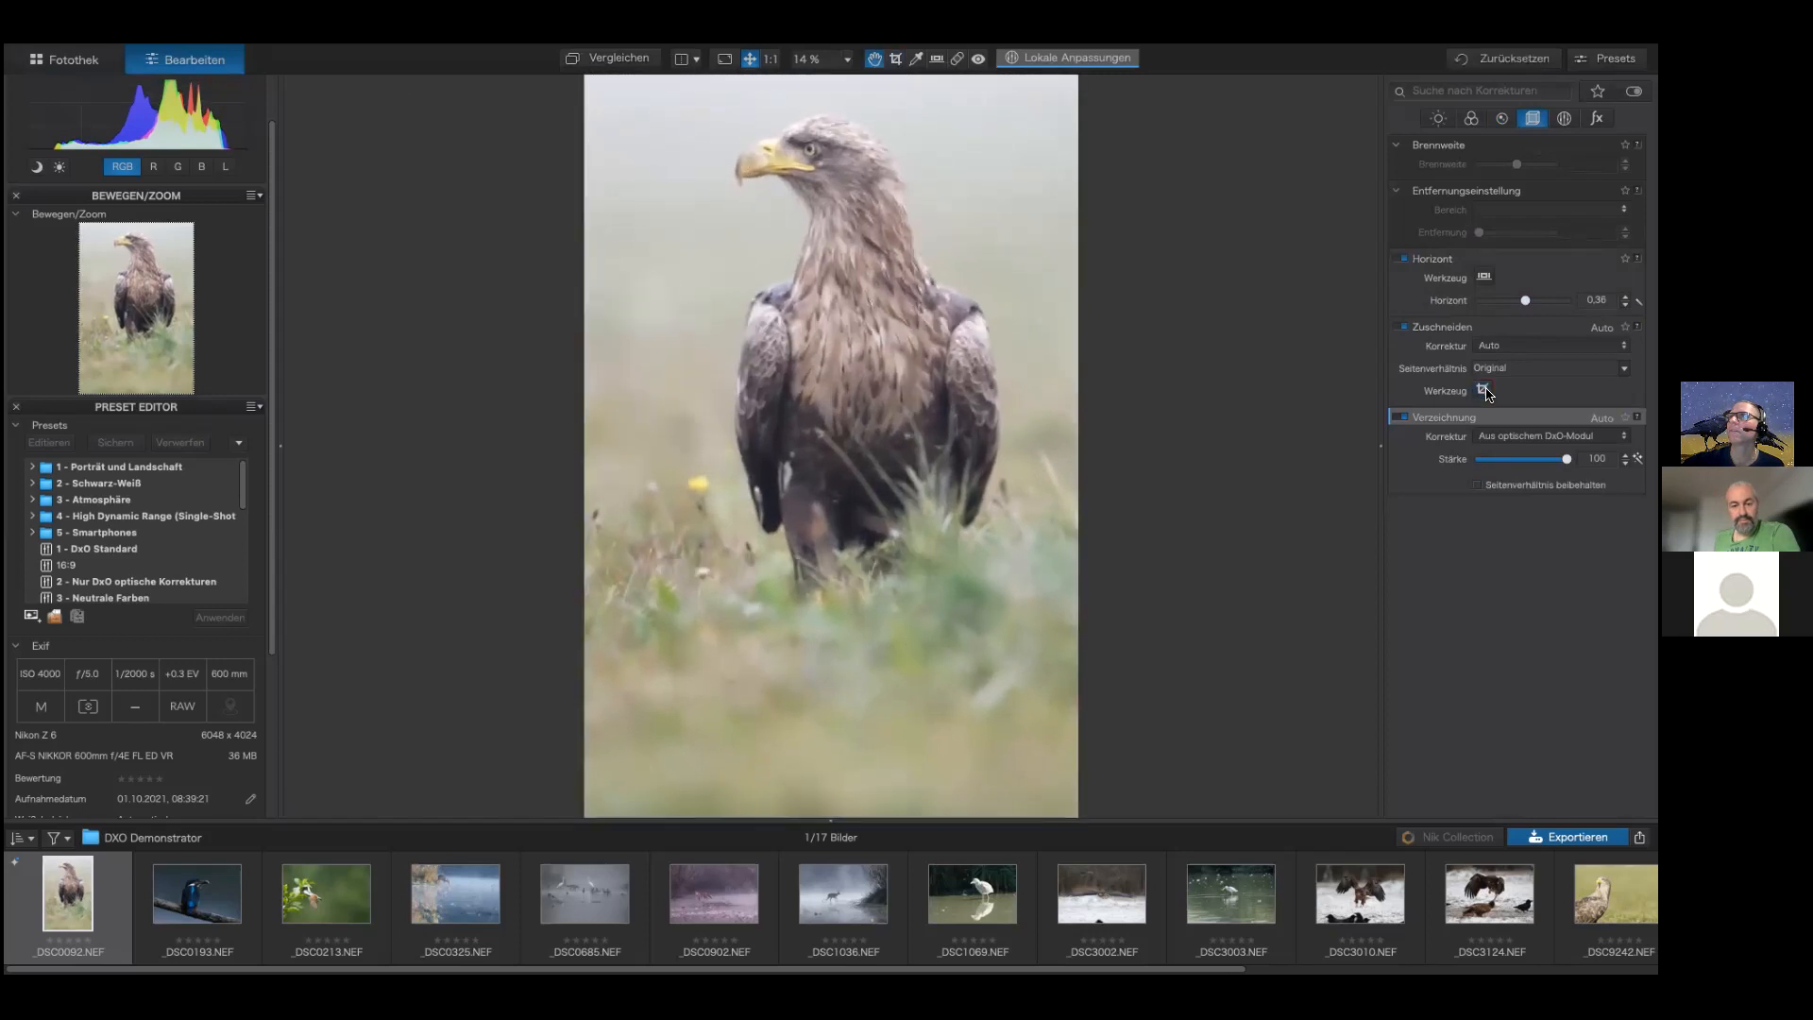
pyautogui.click(1484, 390)
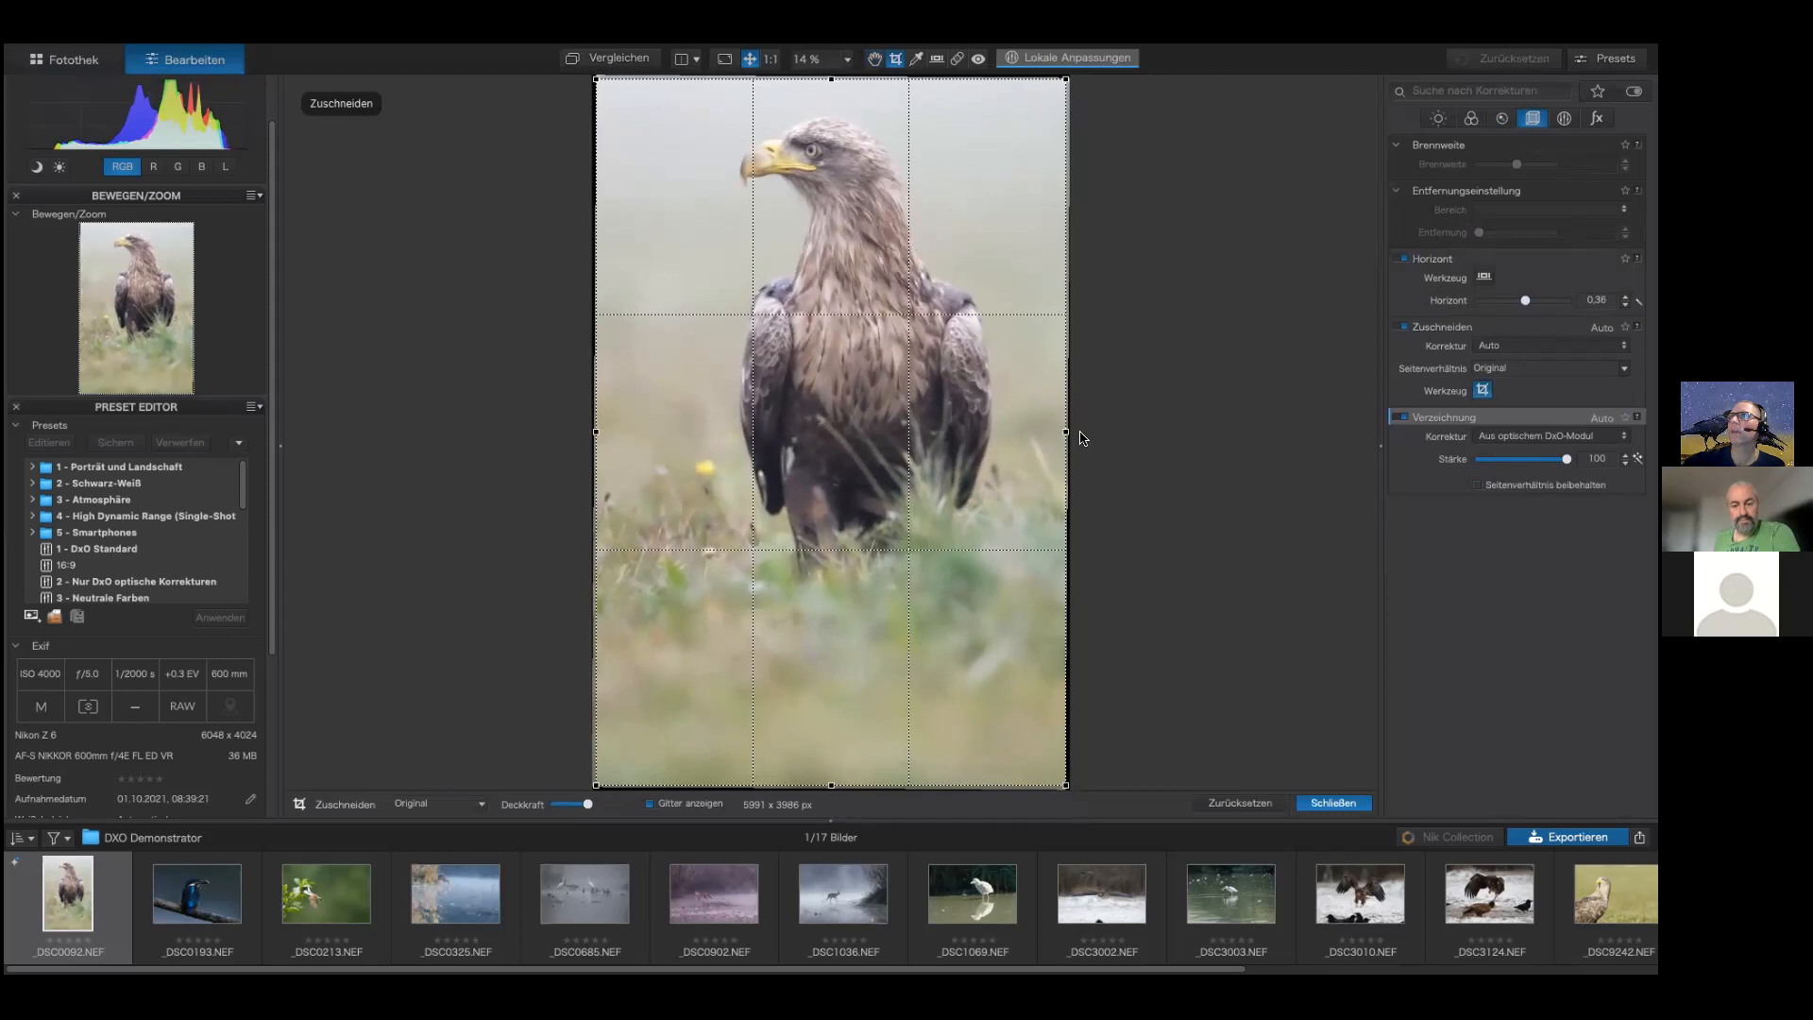
pyautogui.moveTo(1066, 431); pyautogui.dragTo(980, 414)
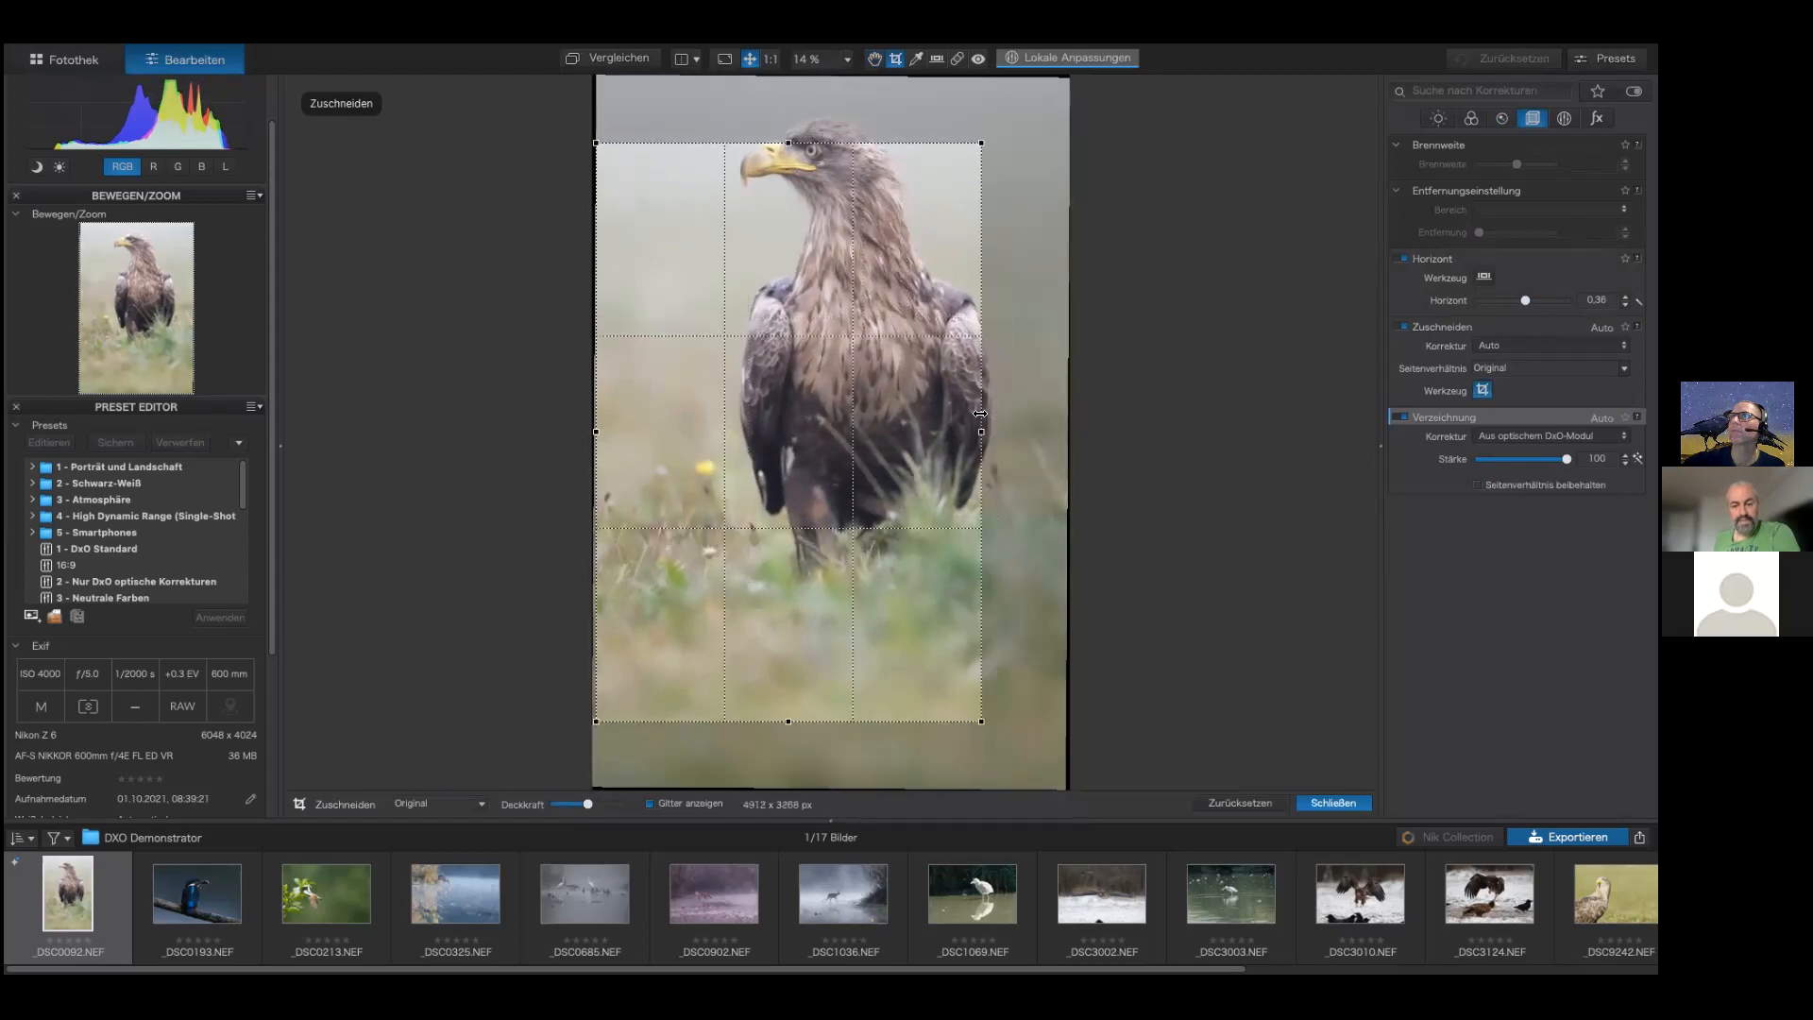
pyautogui.click(1548, 368)
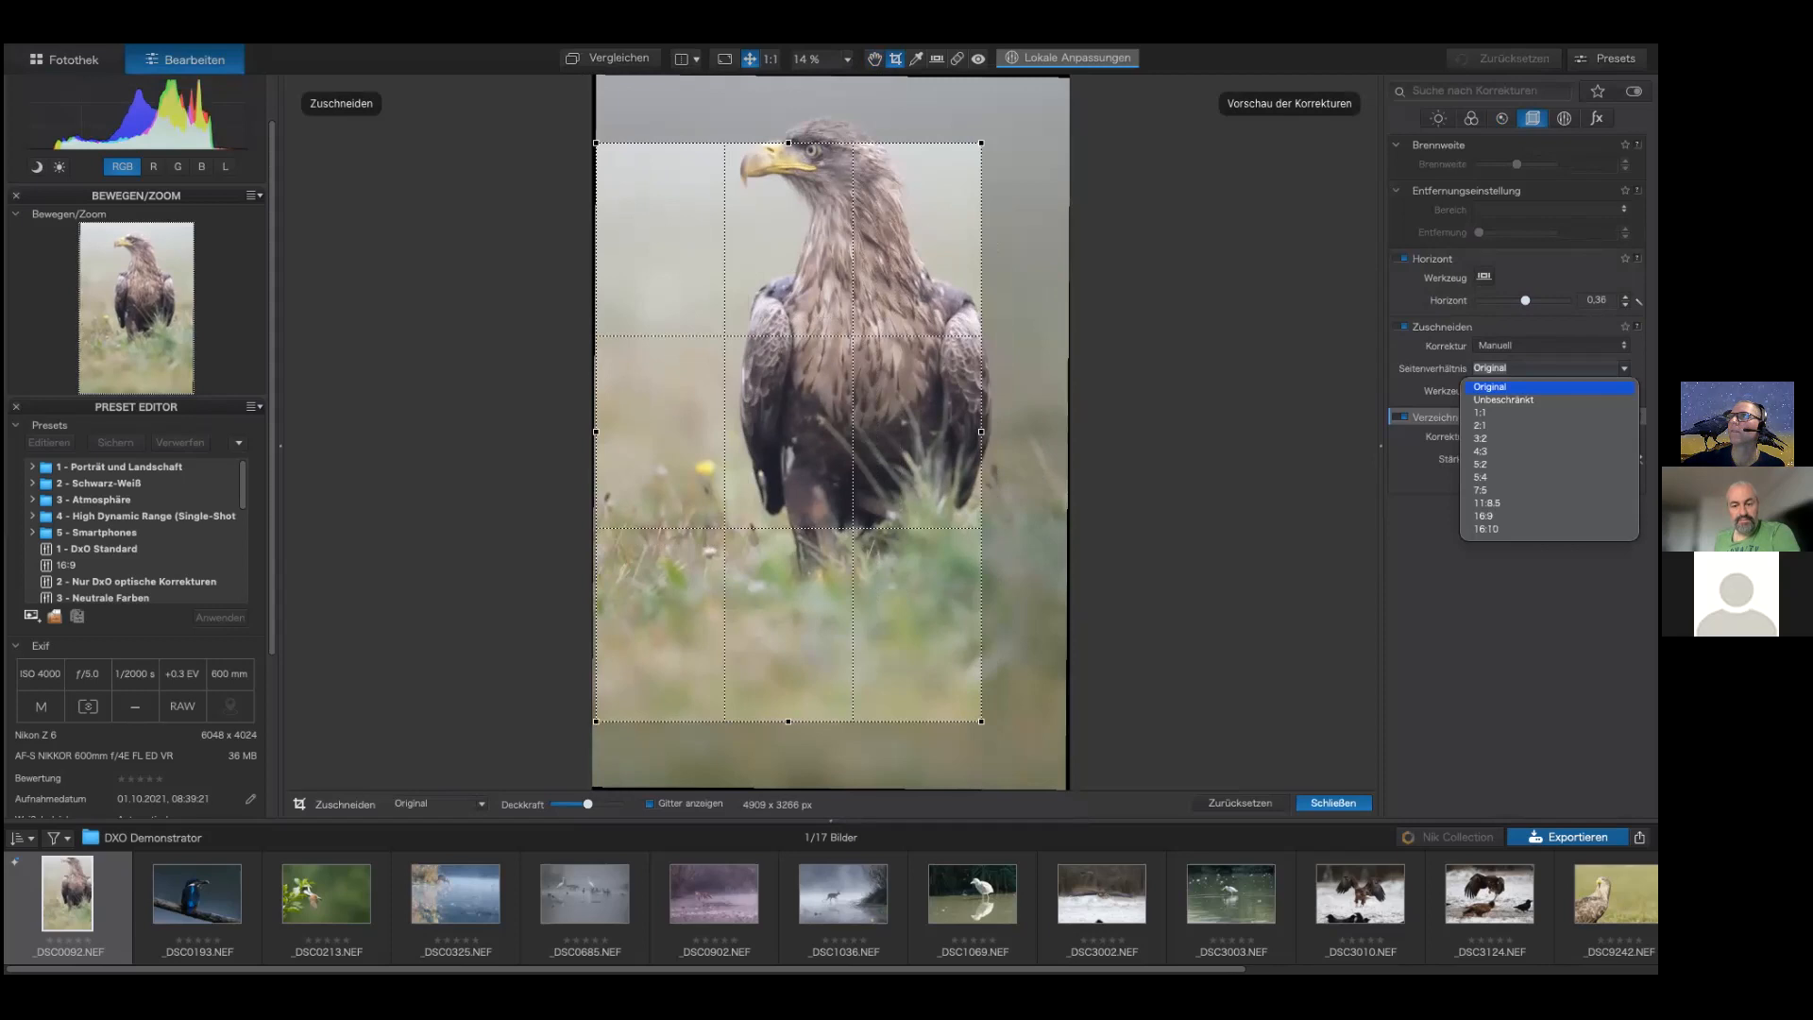
pyautogui.click(1480, 413)
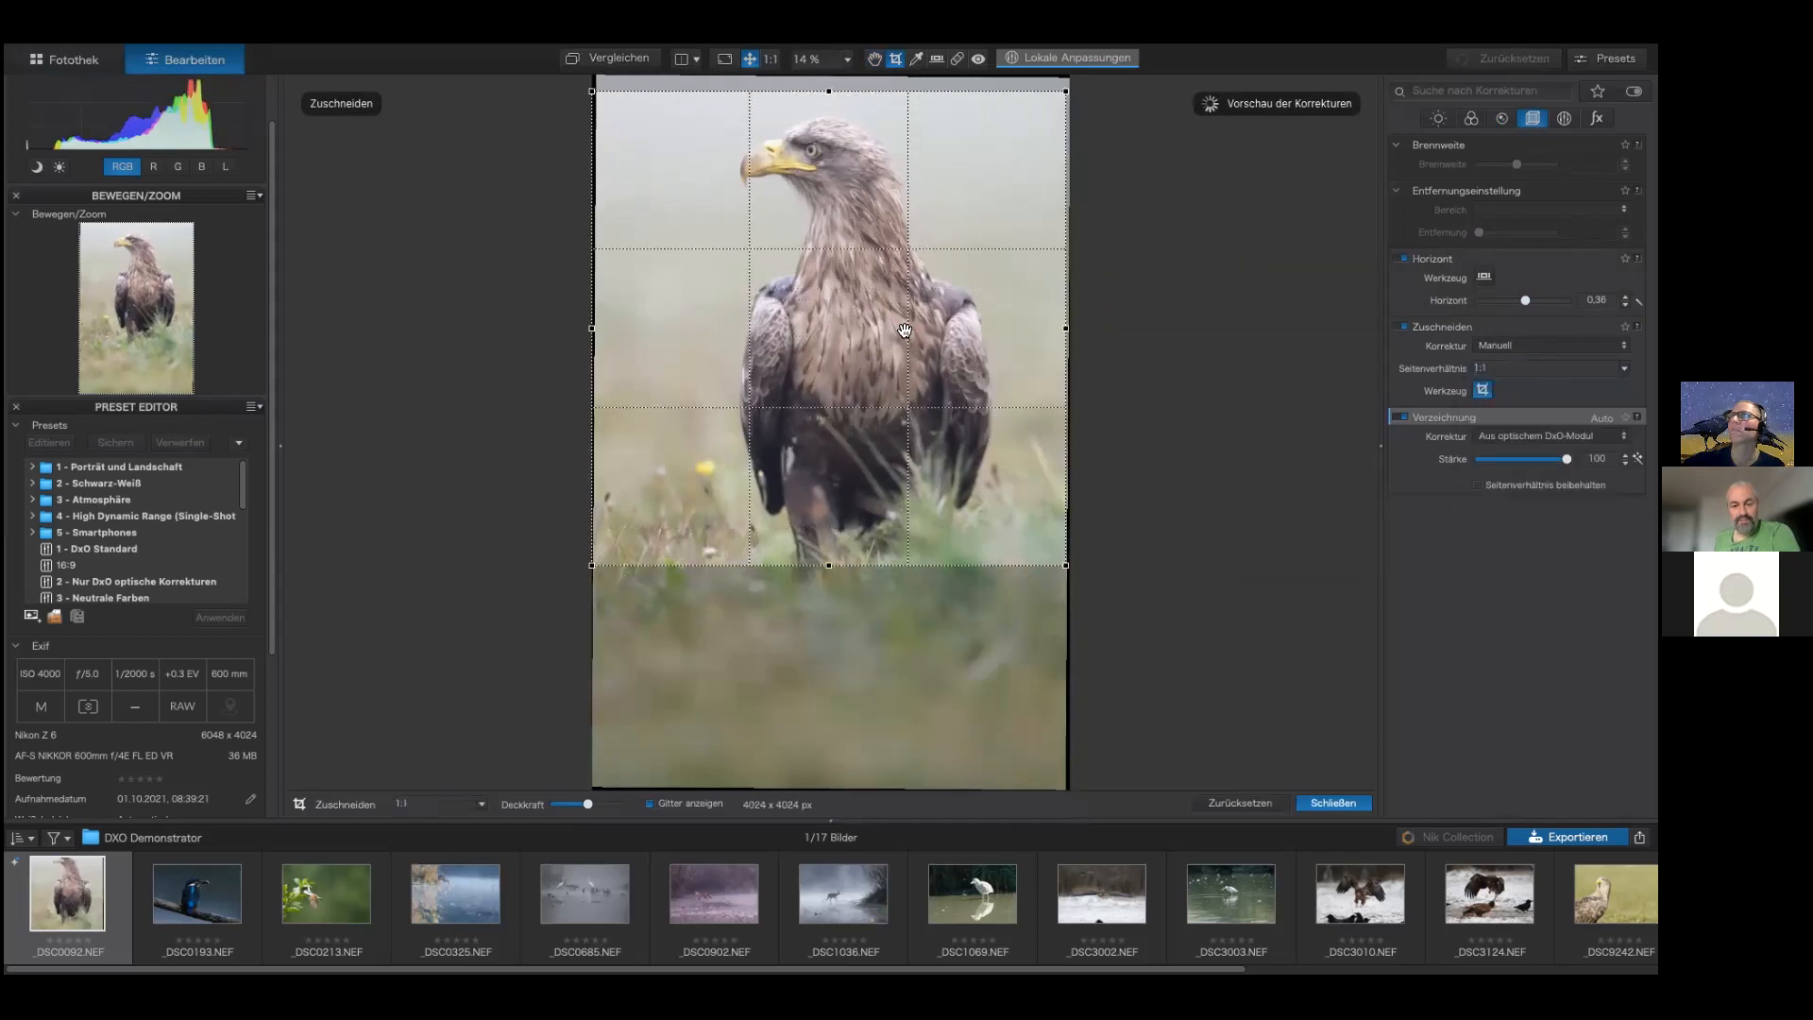
pyautogui.moveTo(830, 565); pyautogui.dragTo(828, 324)
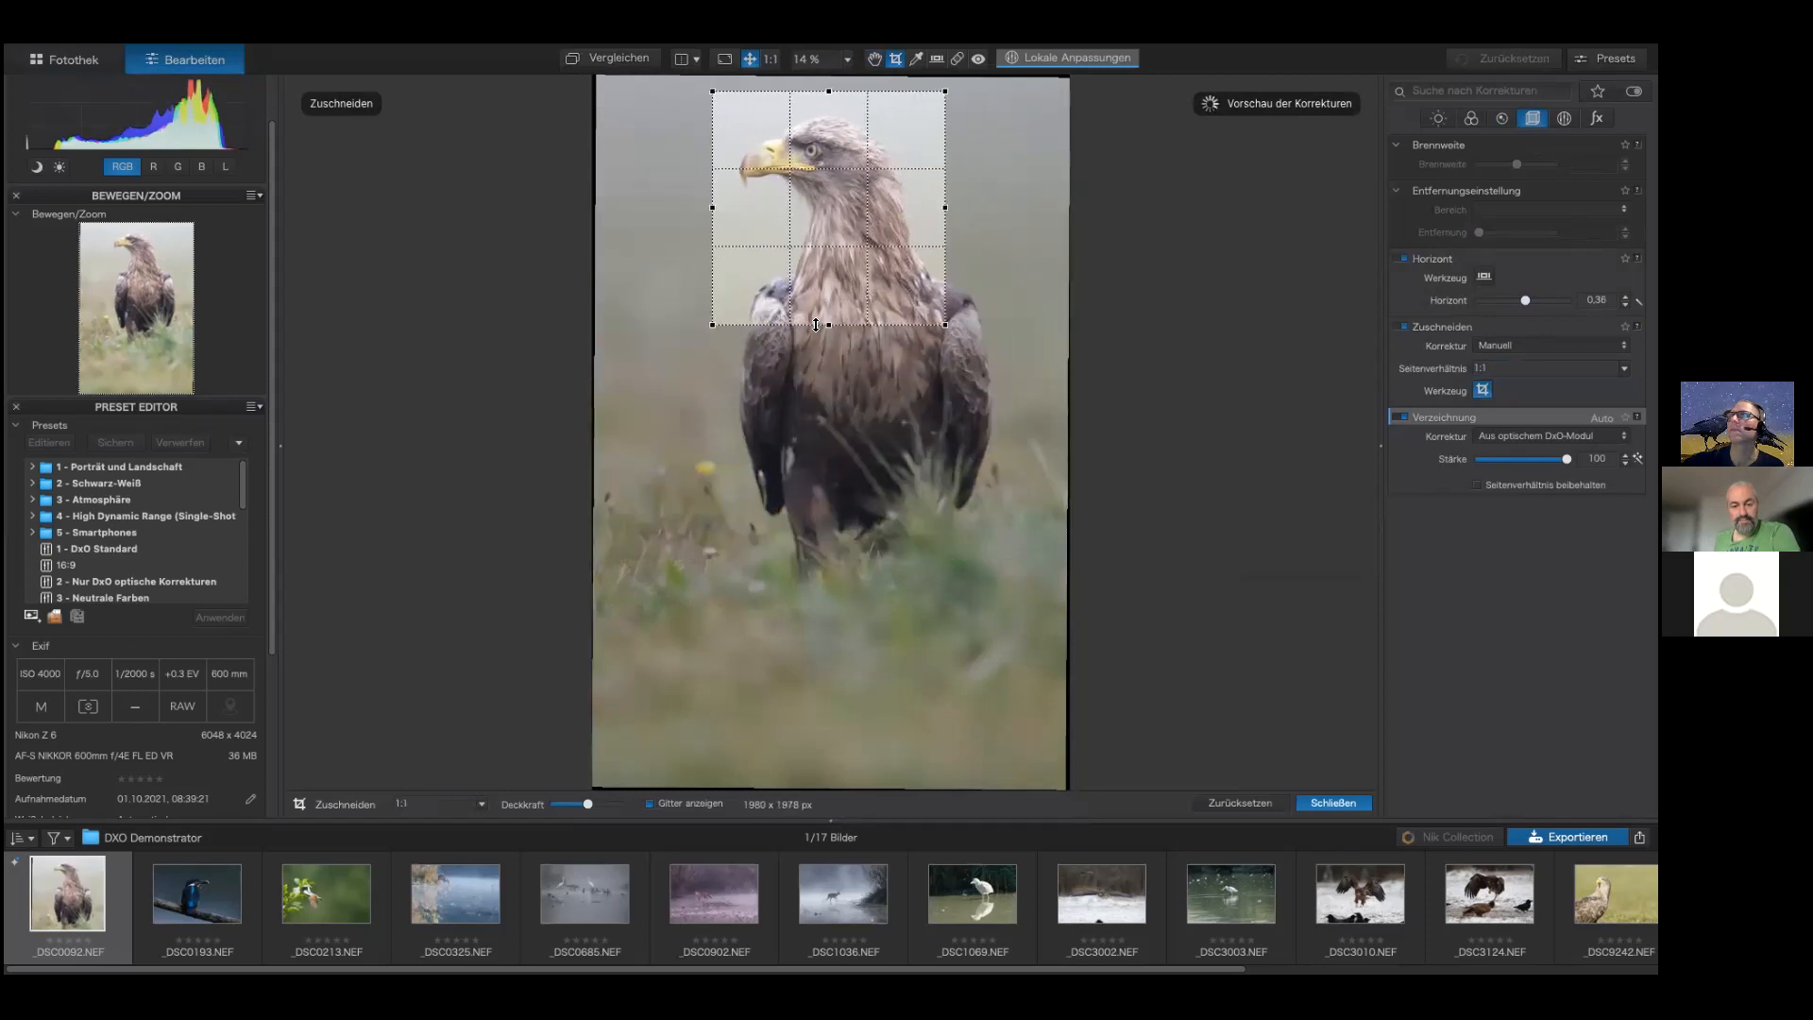
pyautogui.click(1483, 391)
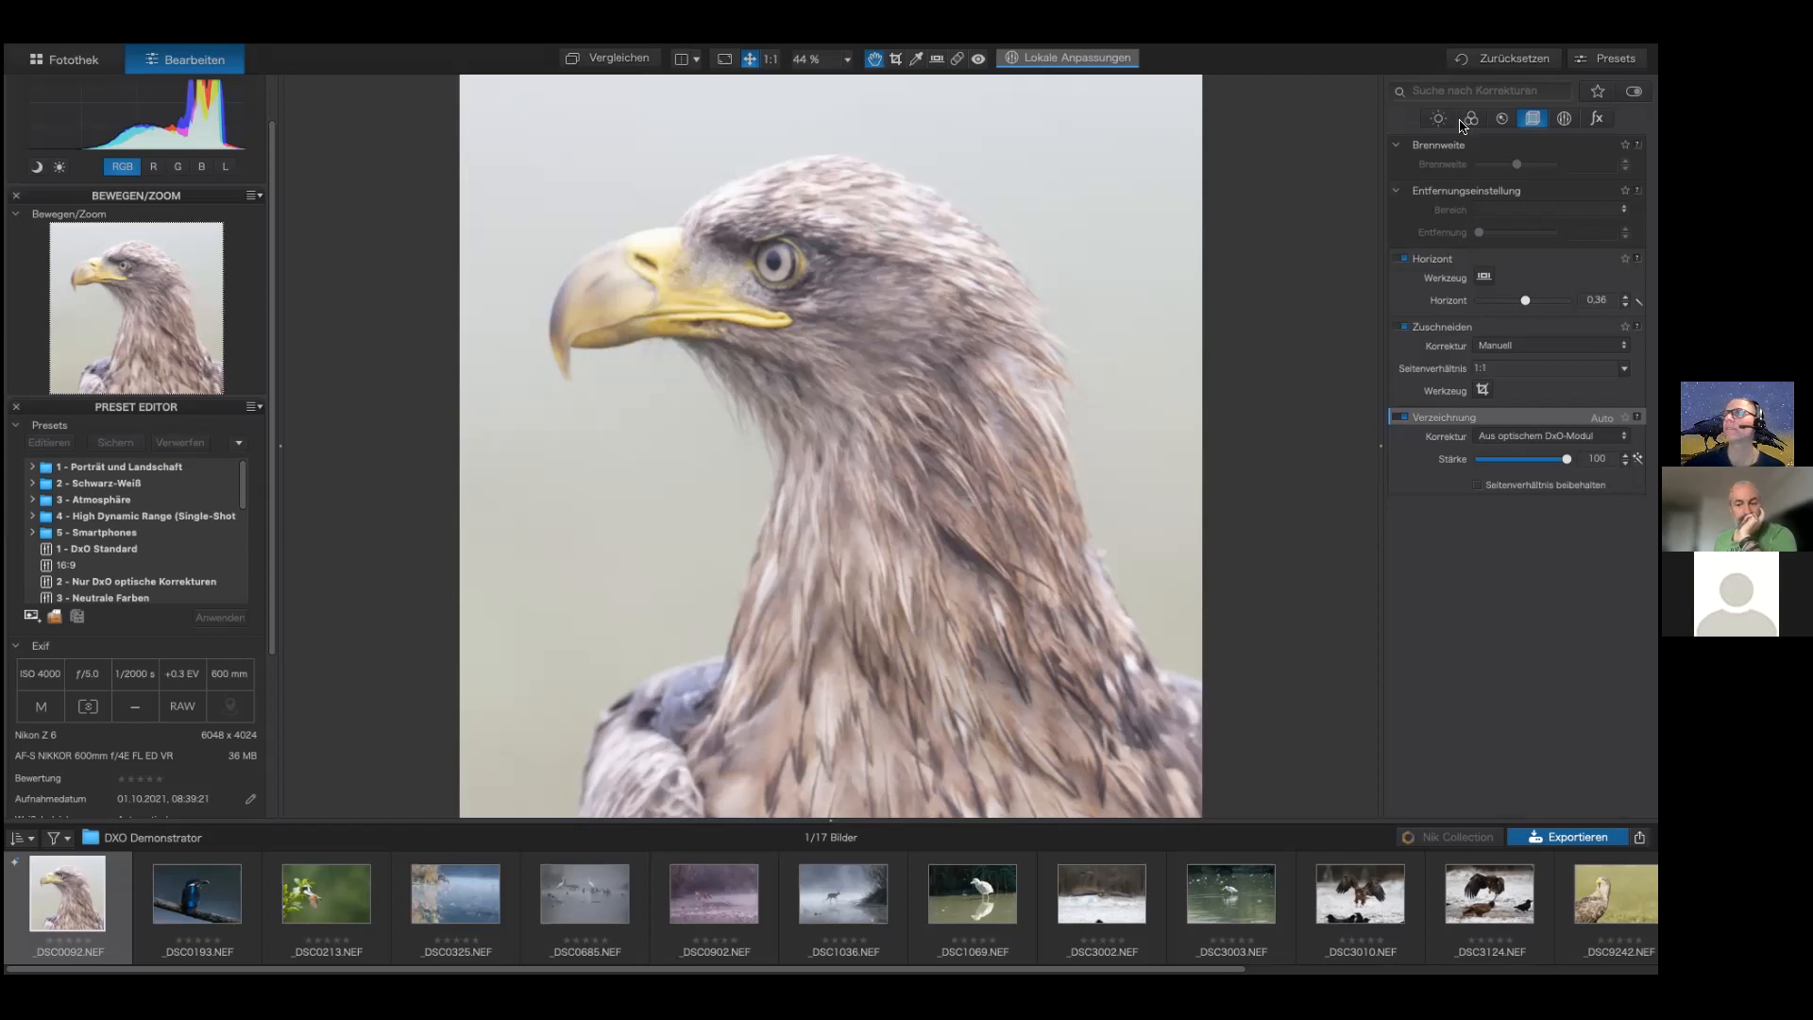
# Step: Place the denoising preview loupe on the eagle's eye
pyautogui.click(1499, 120)
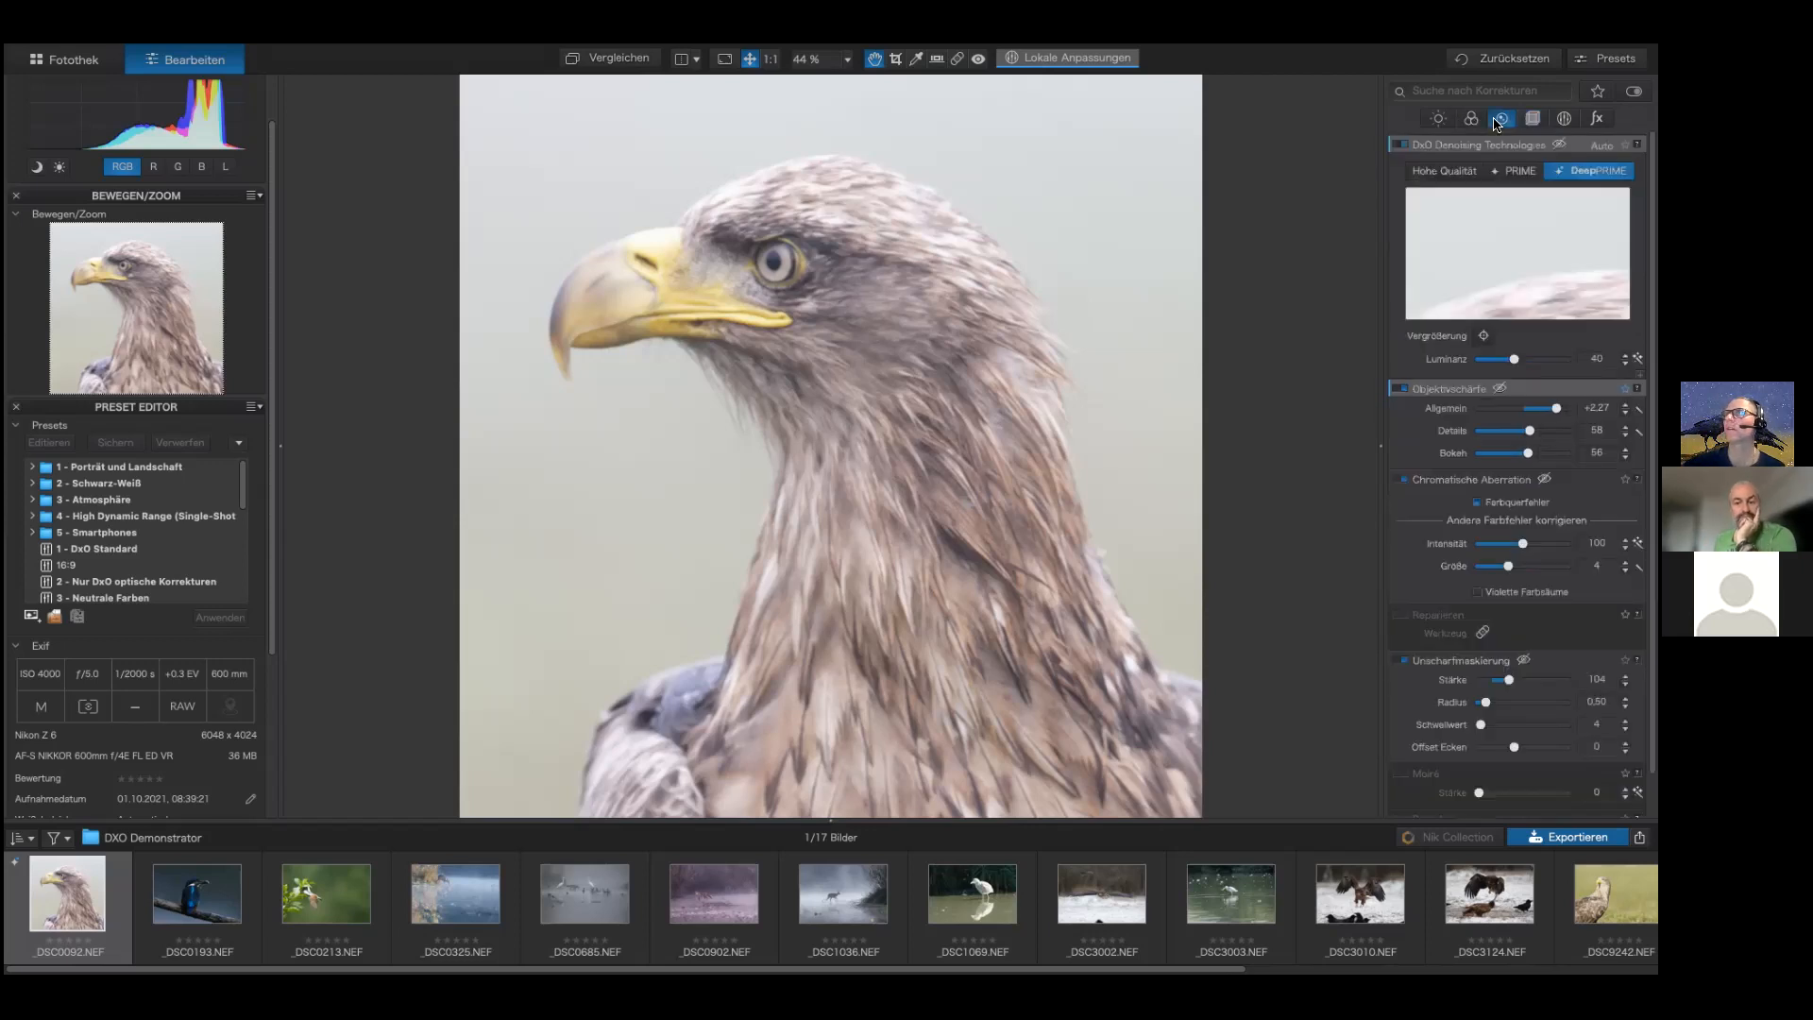
pyautogui.click(1484, 335)
pyautogui.click(760, 248)
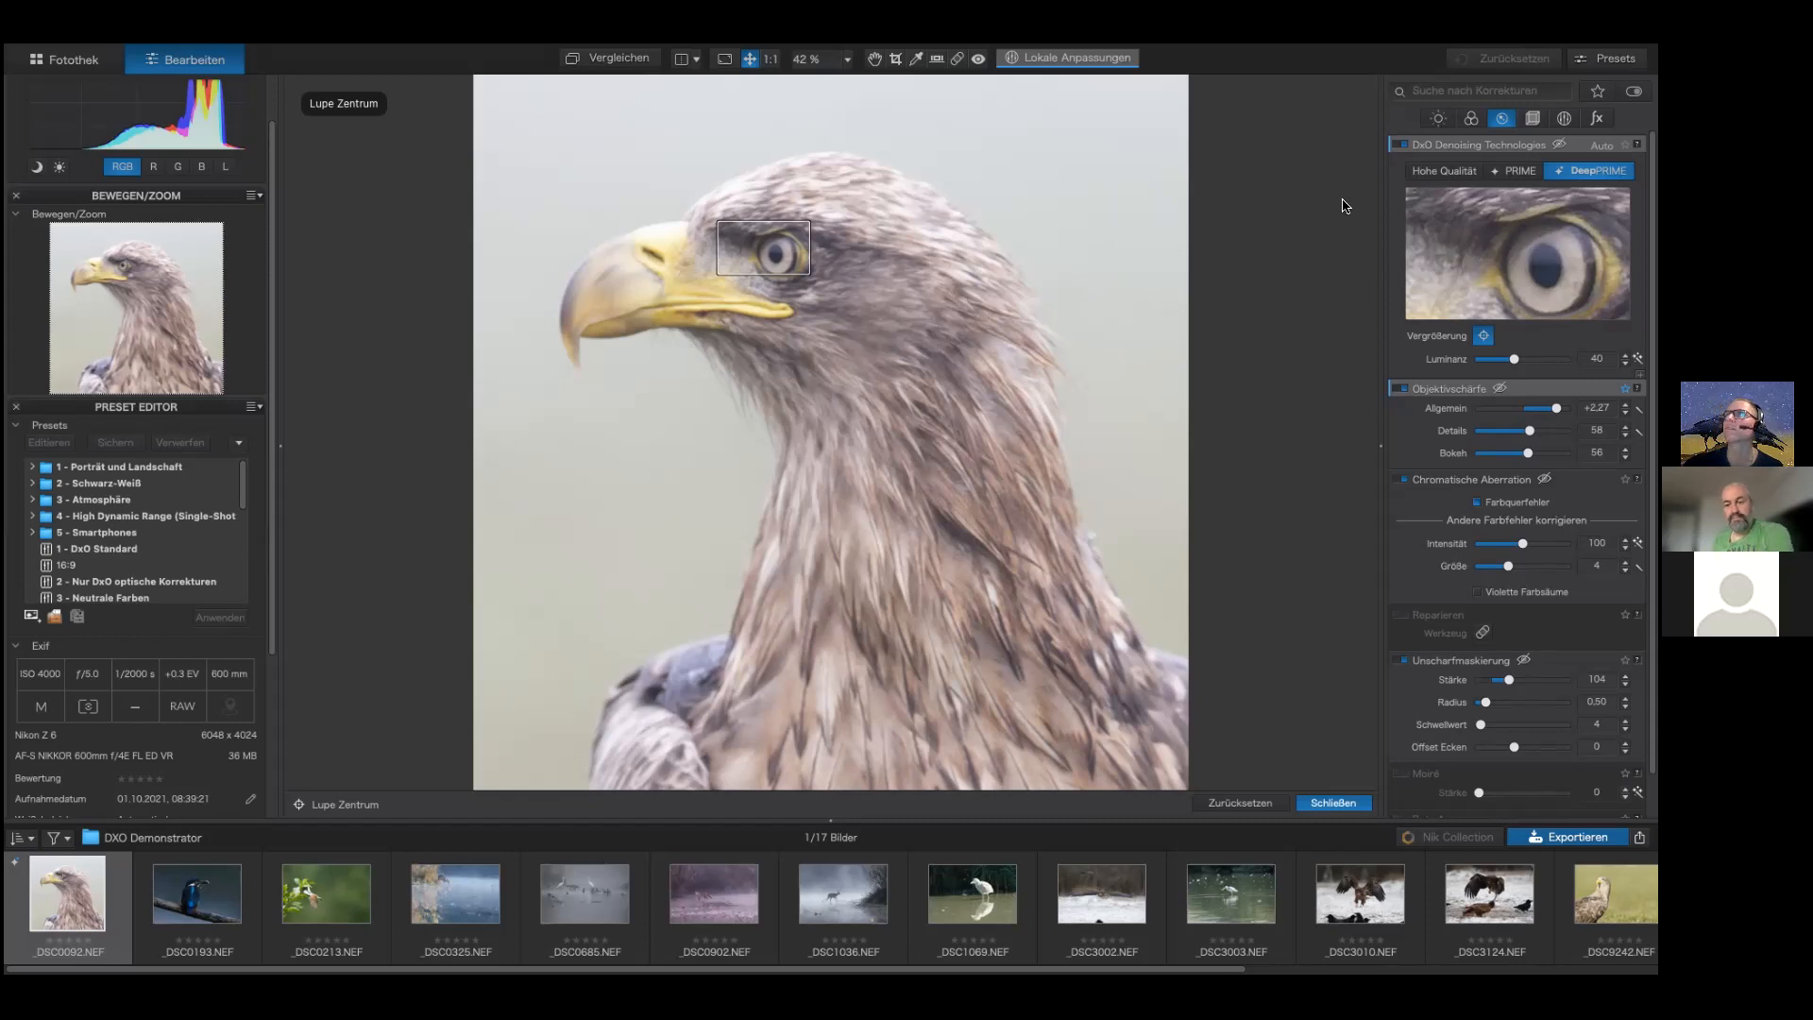
pyautogui.moveTo(1496, 134)
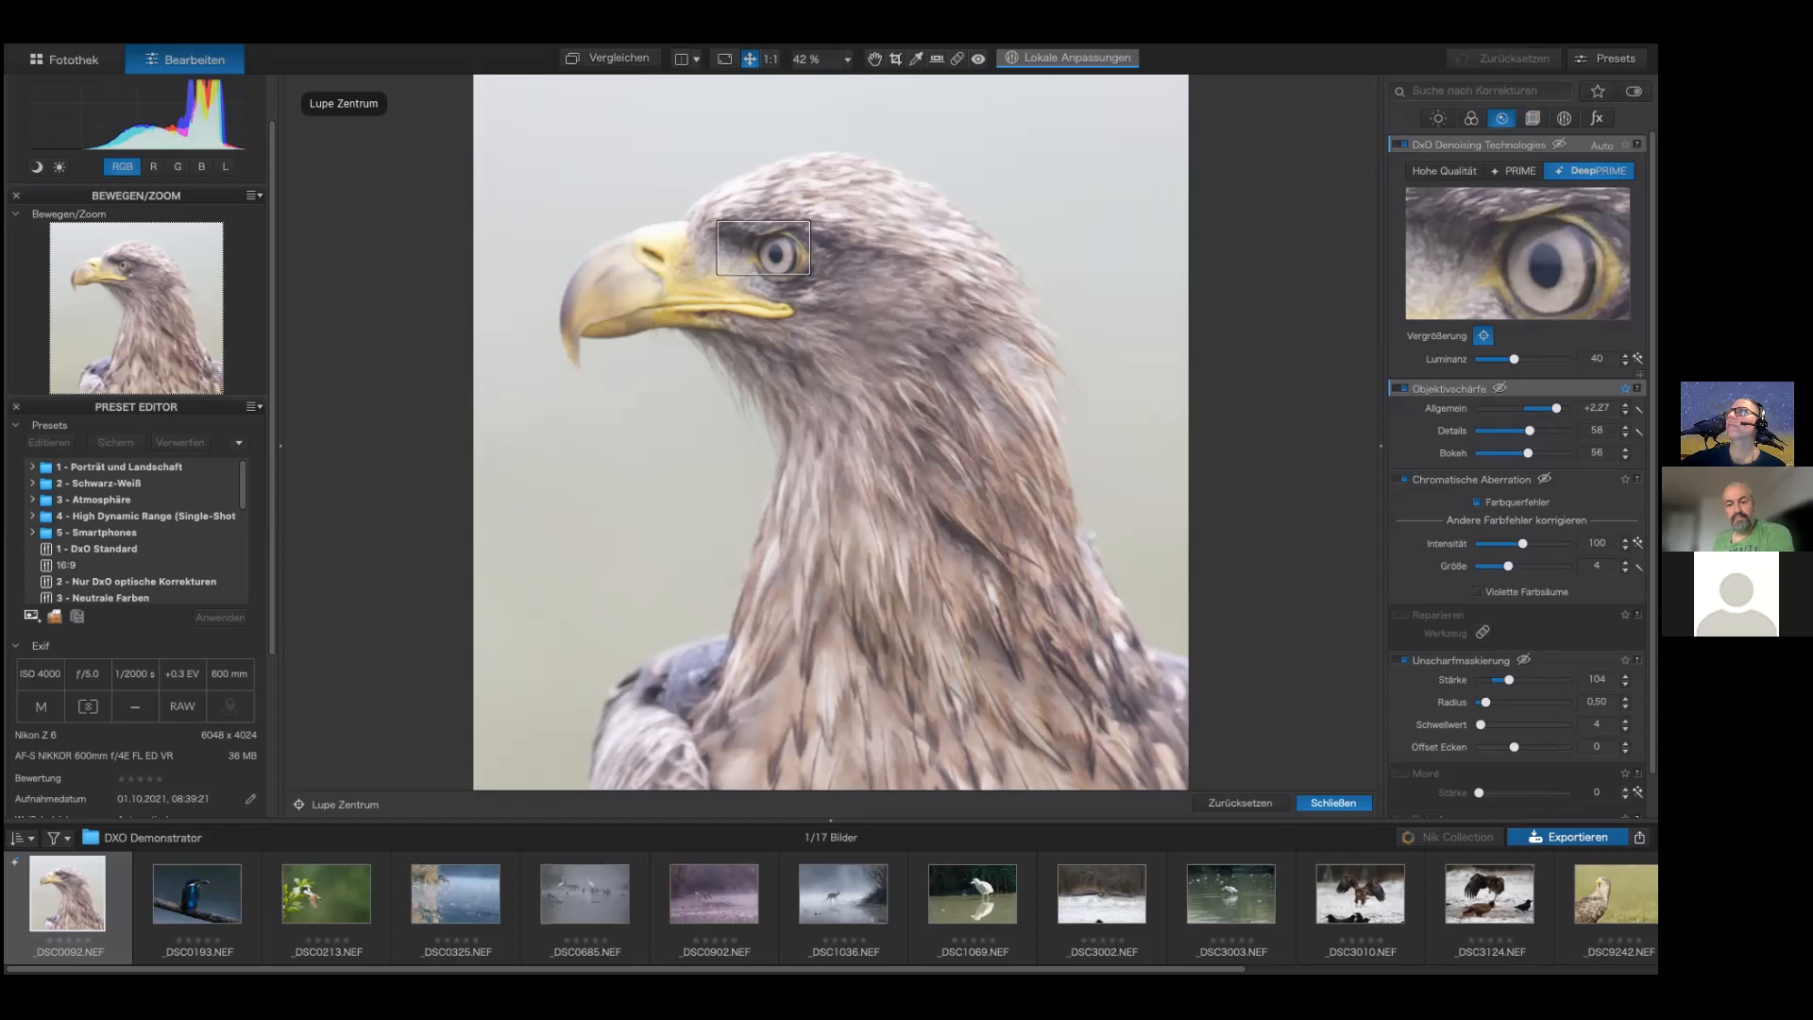
# Step: Set the white balance colour temperature to 5284 and the exposure to -0.05 in the essential tools
pyautogui.click(1564, 118)
pyautogui.click(1564, 118)
pyautogui.click(1564, 118)
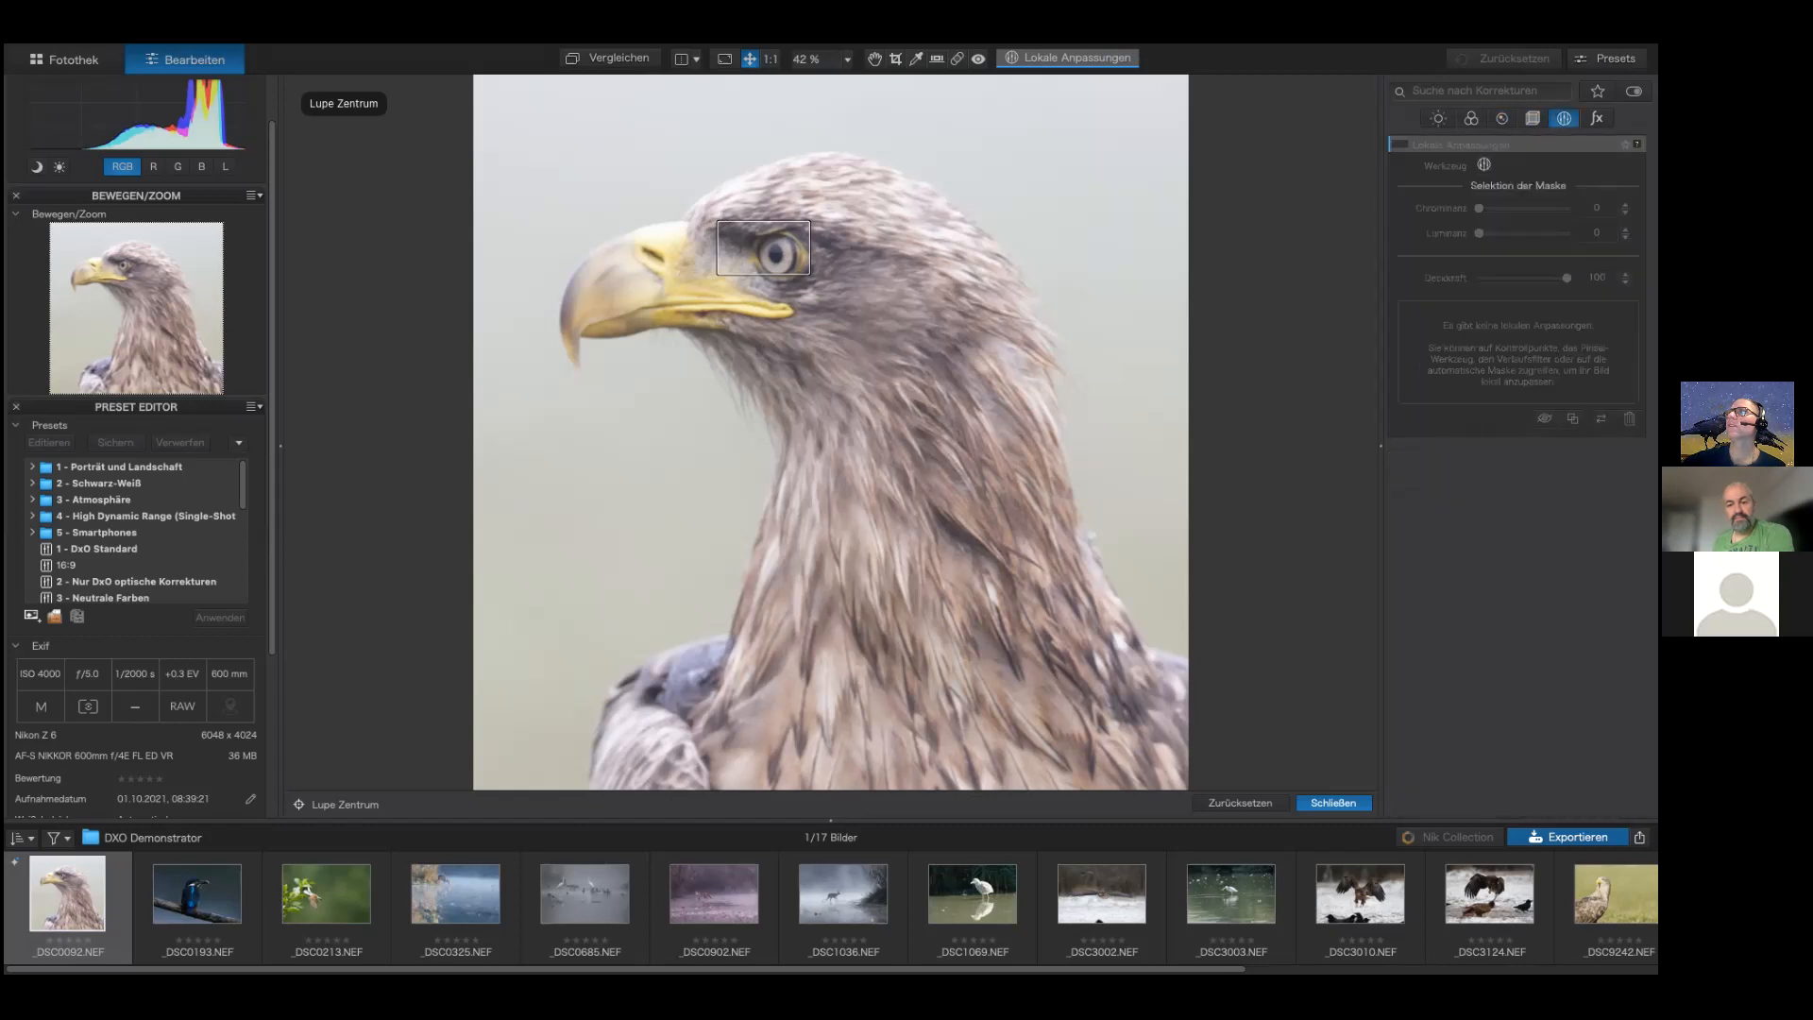
pyautogui.click(1564, 118)
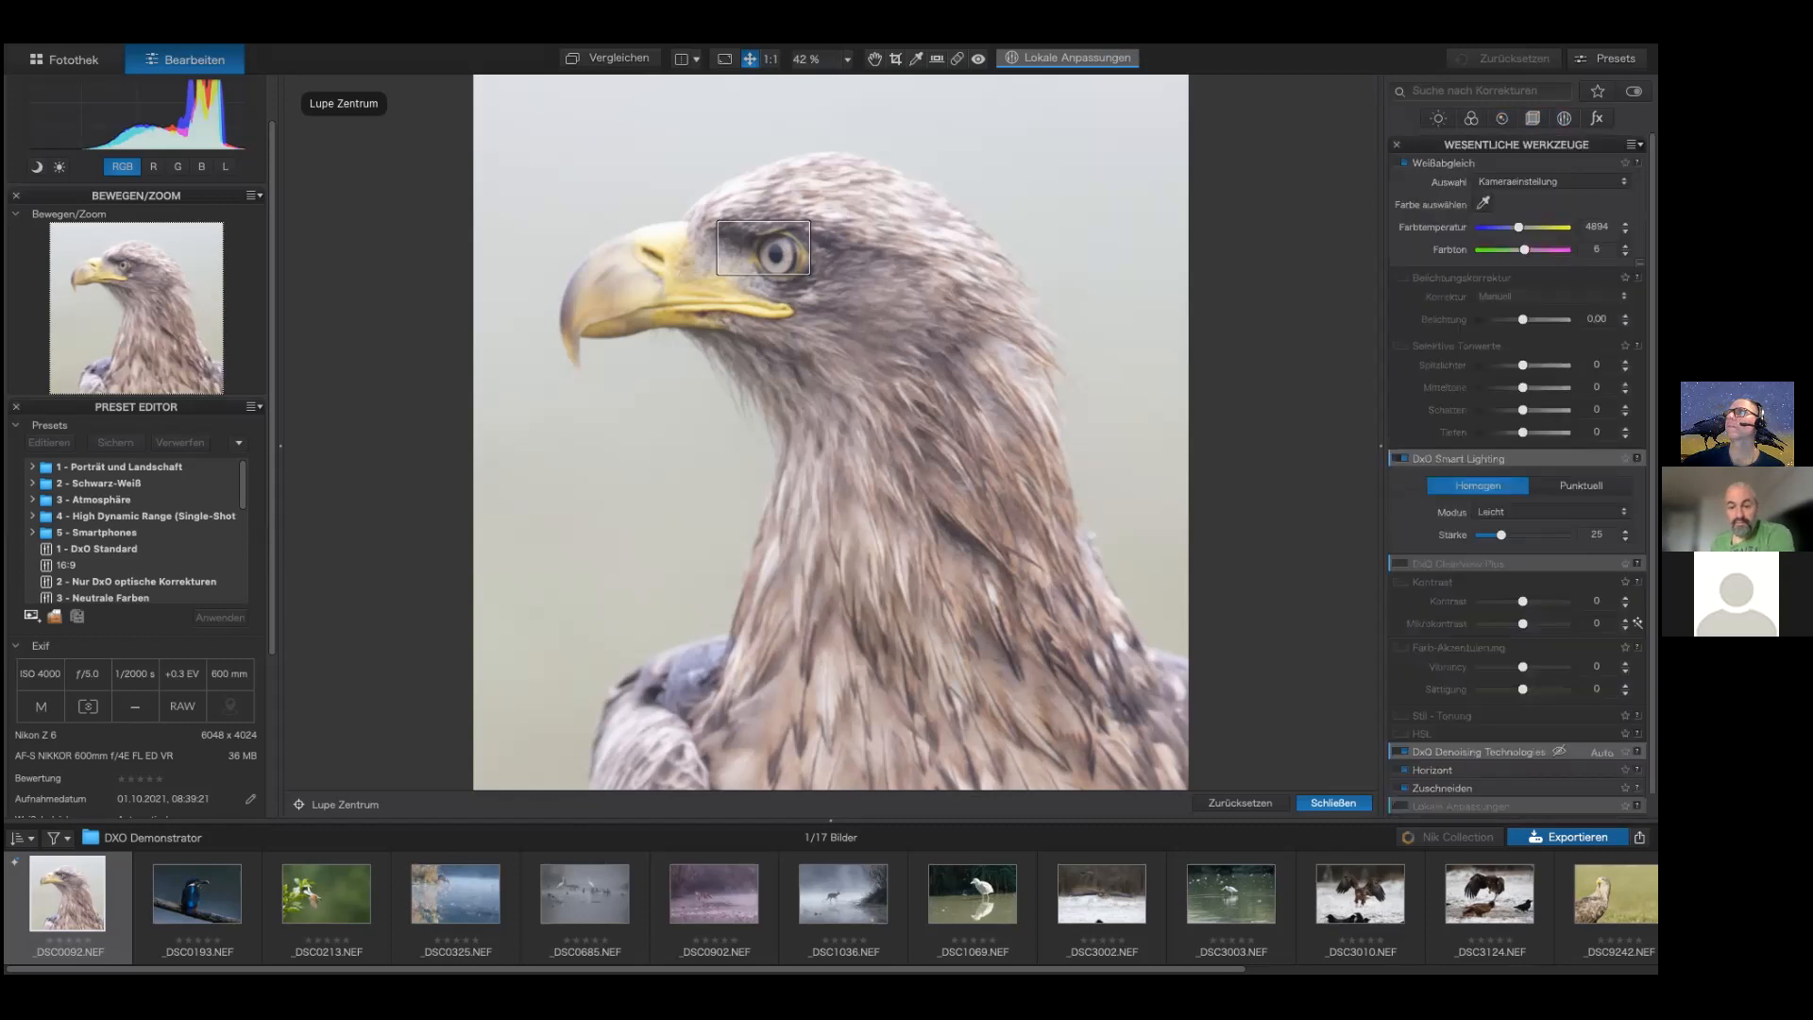
pyautogui.moveTo(1519, 227)
pyautogui.mouseDown()
pyautogui.moveTo(1540, 227)
pyautogui.moveTo(1523, 227)
pyautogui.mouseUp()
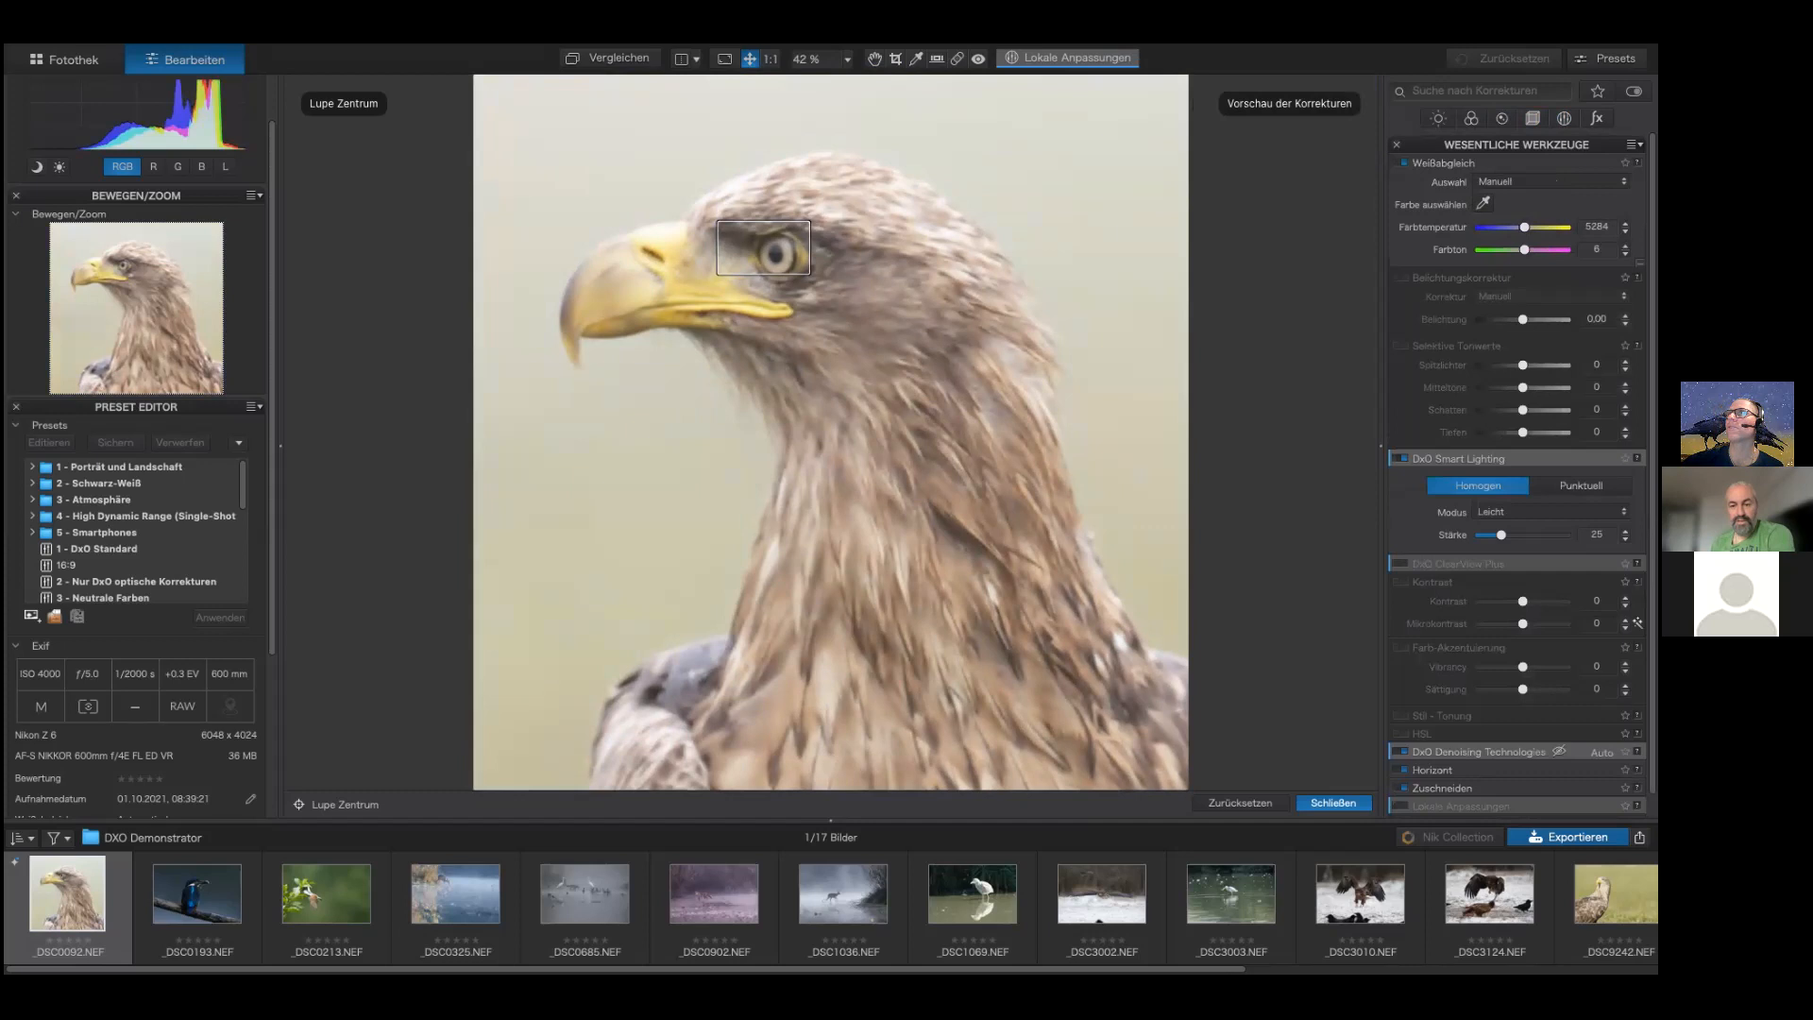
pyautogui.moveTo(1522, 320); pyautogui.dragTo(1523, 320)
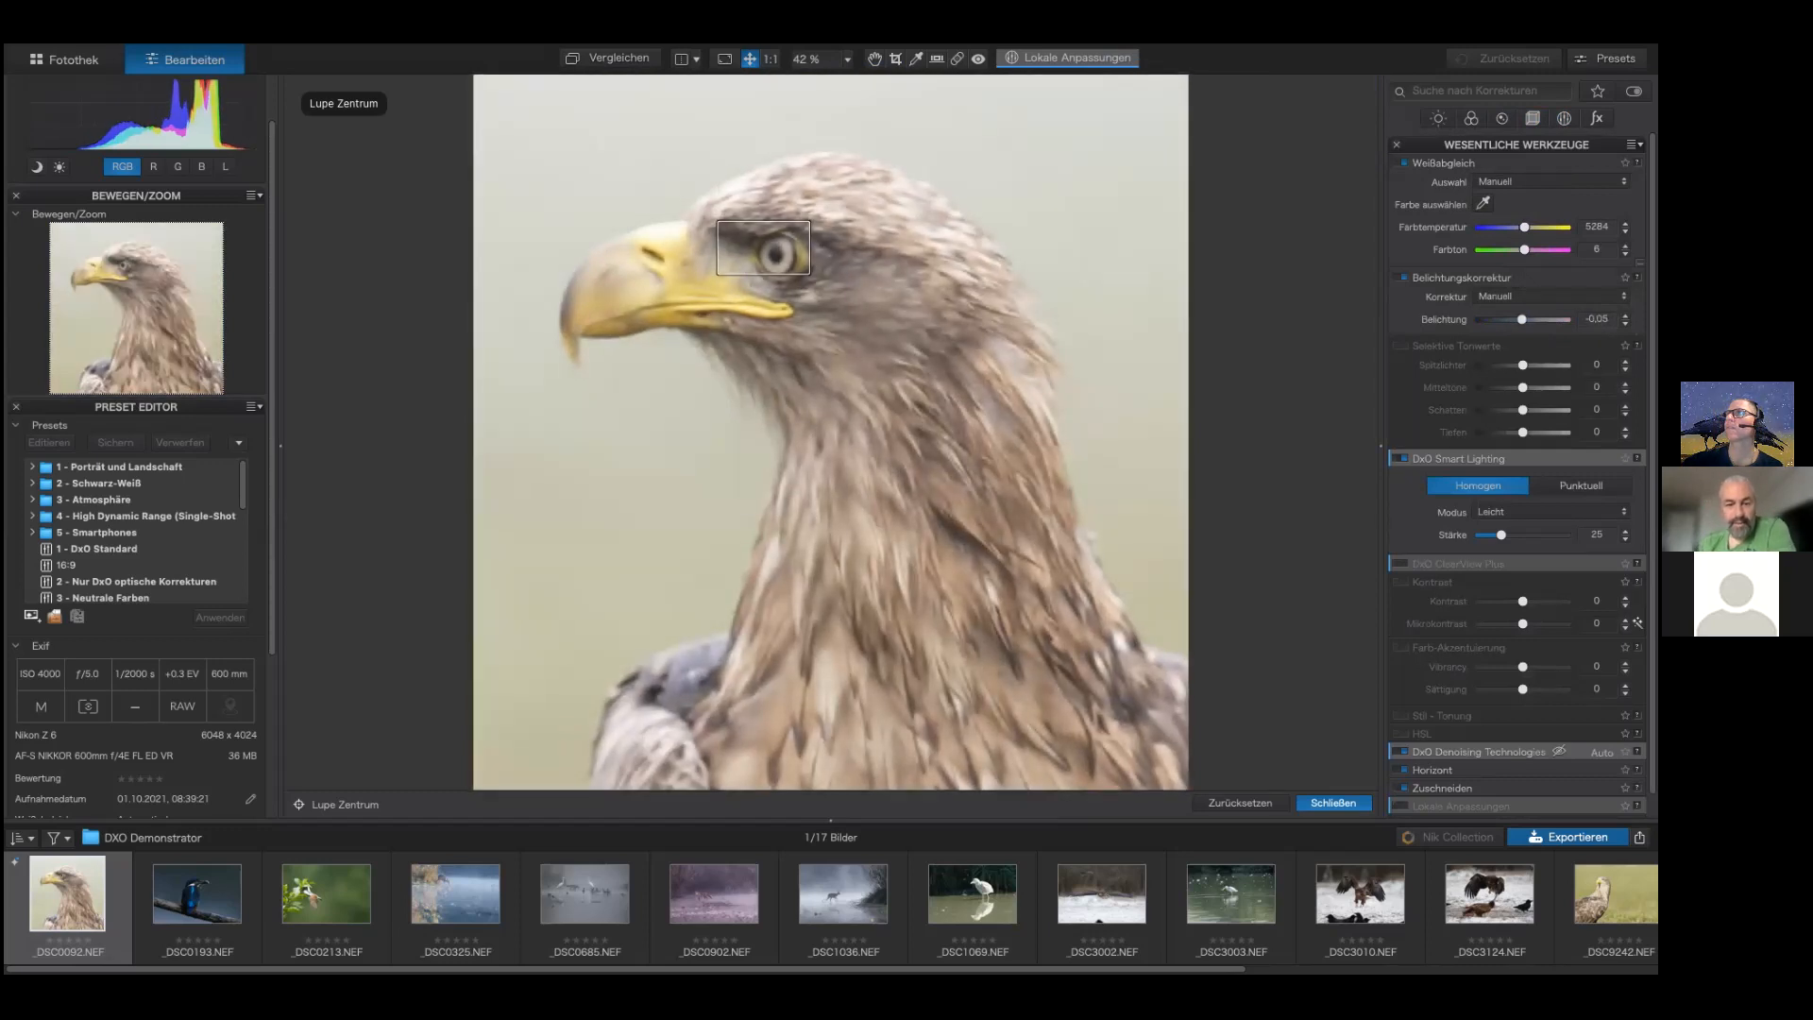
# Step: Adjust selective tones: highlights -31, midtones -20, shadows -7 and blacks -14
pyautogui.moveTo(1522, 365)
pyautogui.mouseDown()
pyautogui.moveTo(1494, 365)
pyautogui.moveTo(1528, 365)
pyautogui.moveTo(1495, 366)
pyautogui.moveTo(1525, 366)
pyautogui.moveTo(1515, 387)
pyautogui.mouseUp()
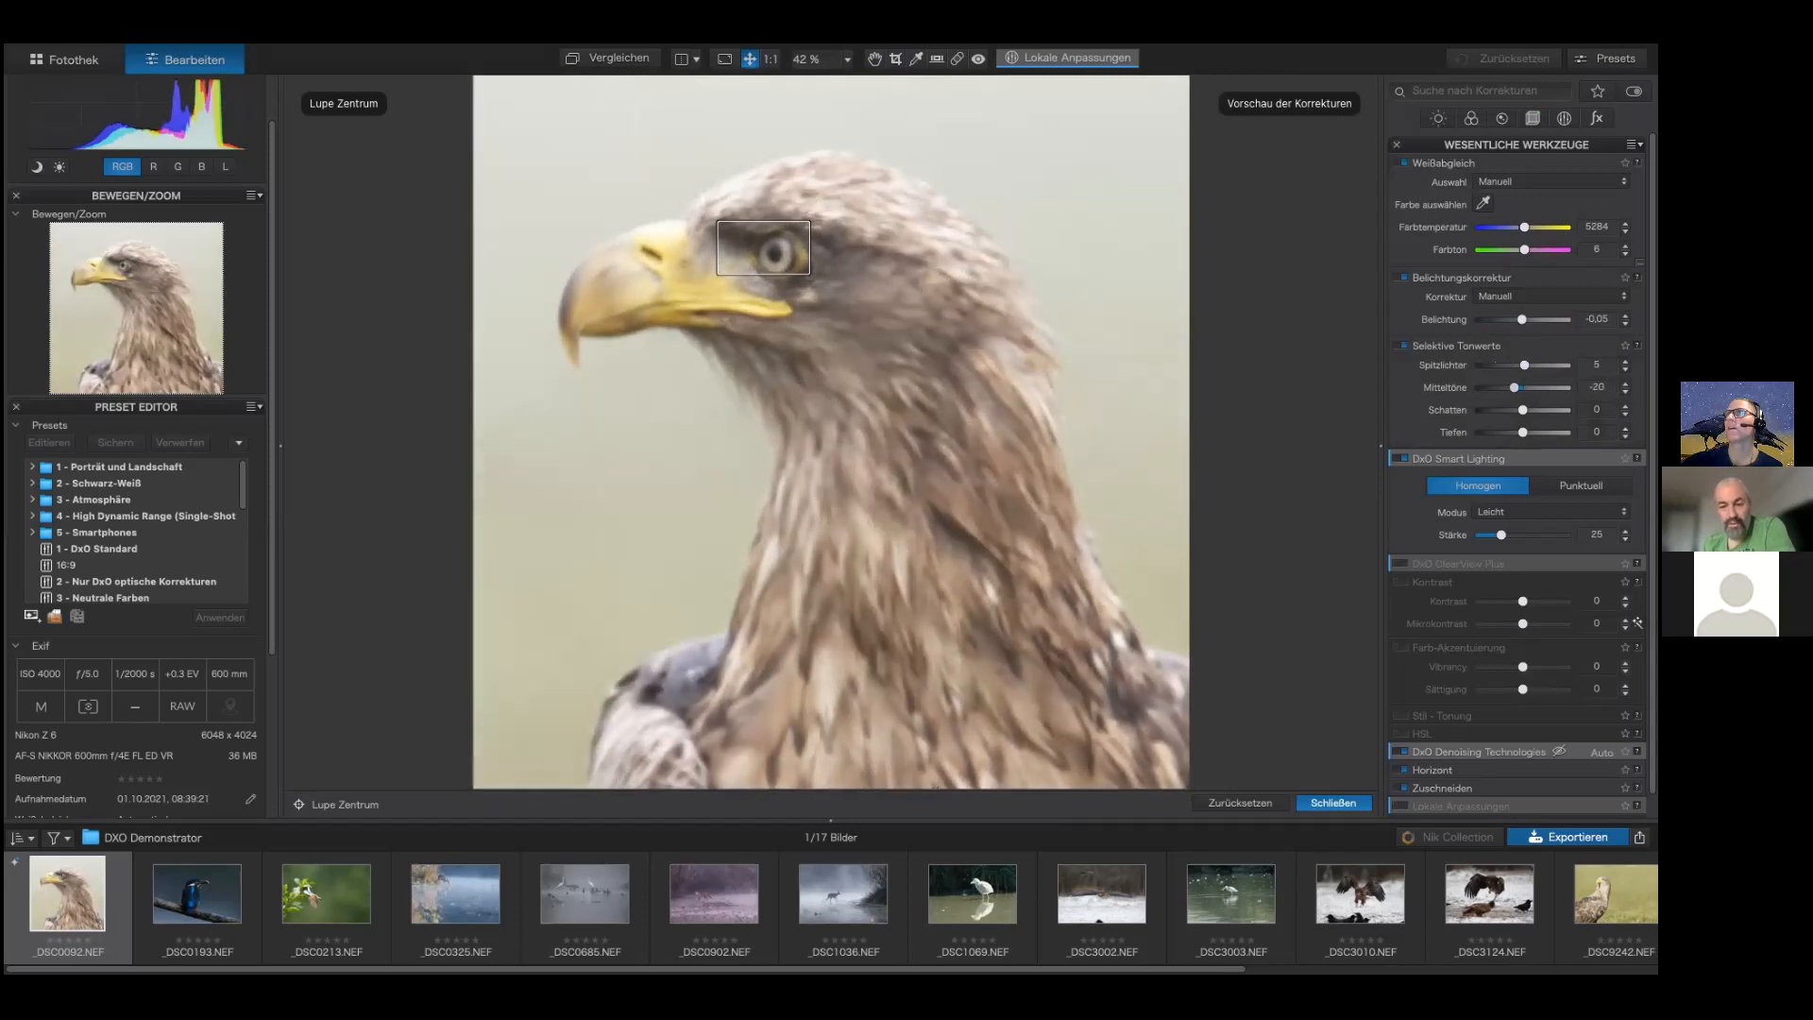
pyautogui.moveTo(1525, 365); pyautogui.dragTo(1509, 365)
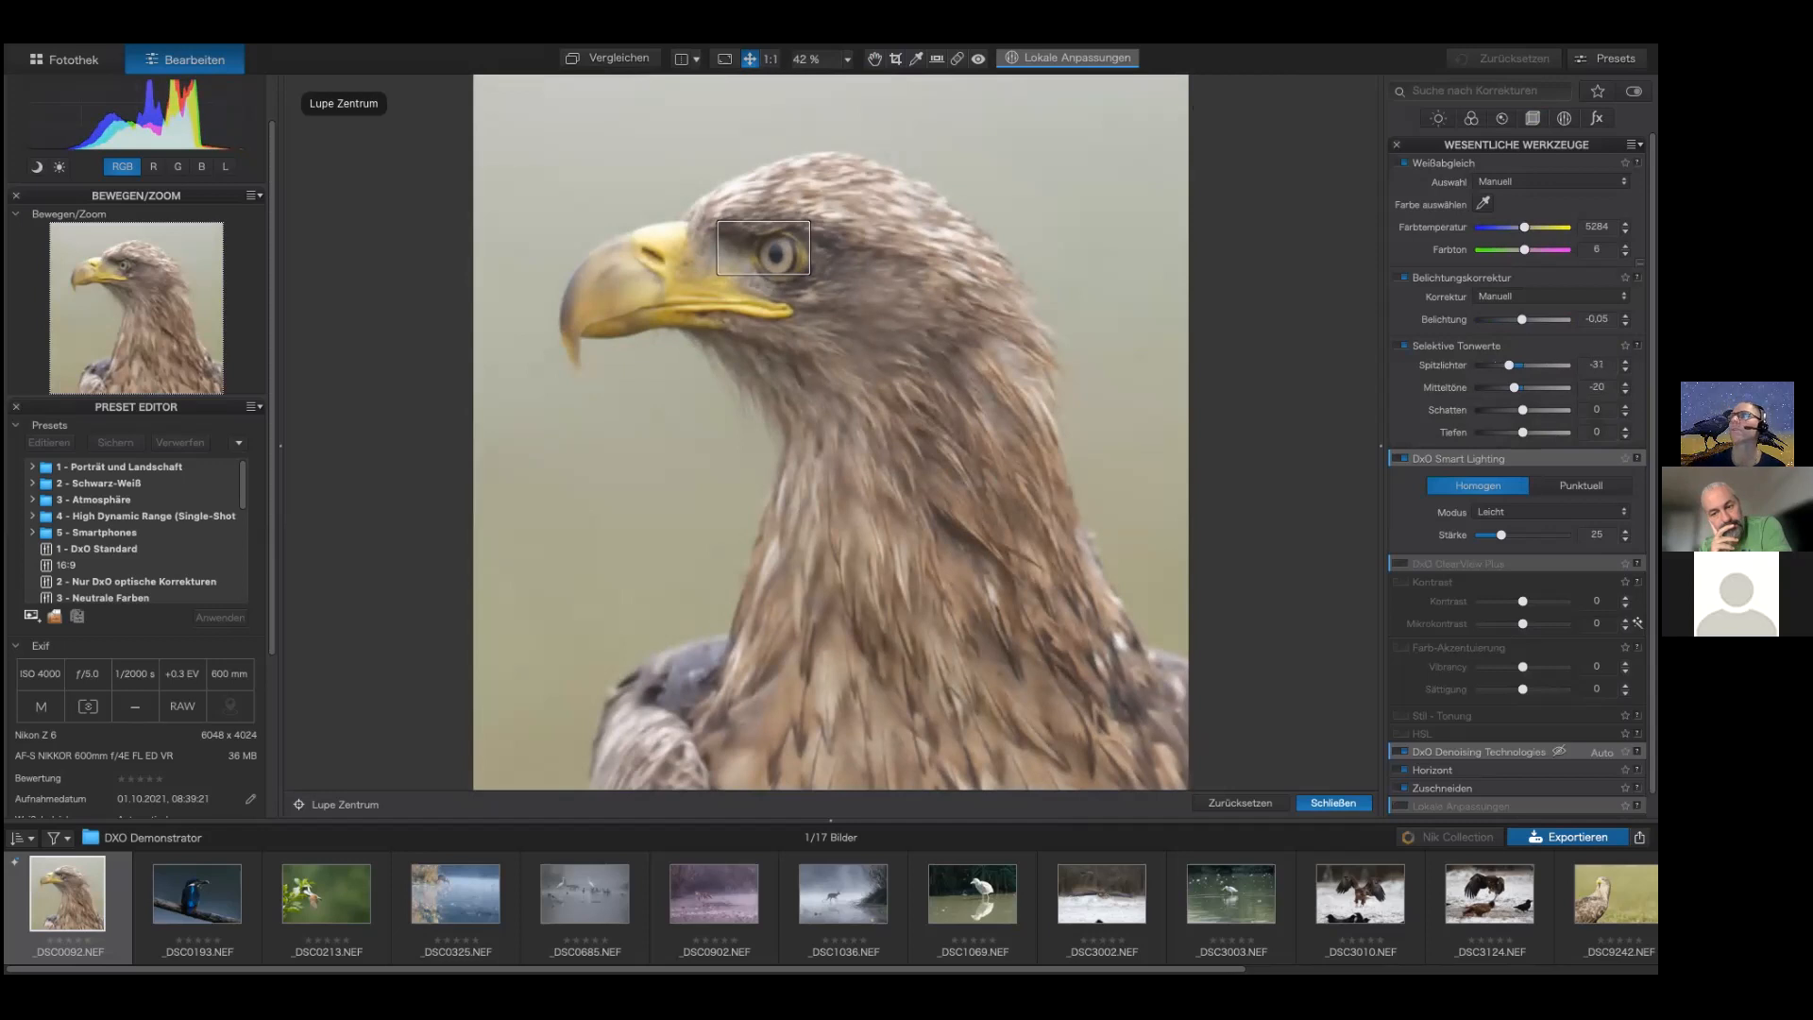
pyautogui.moveTo(1523, 410); pyautogui.dragTo(1516, 431)
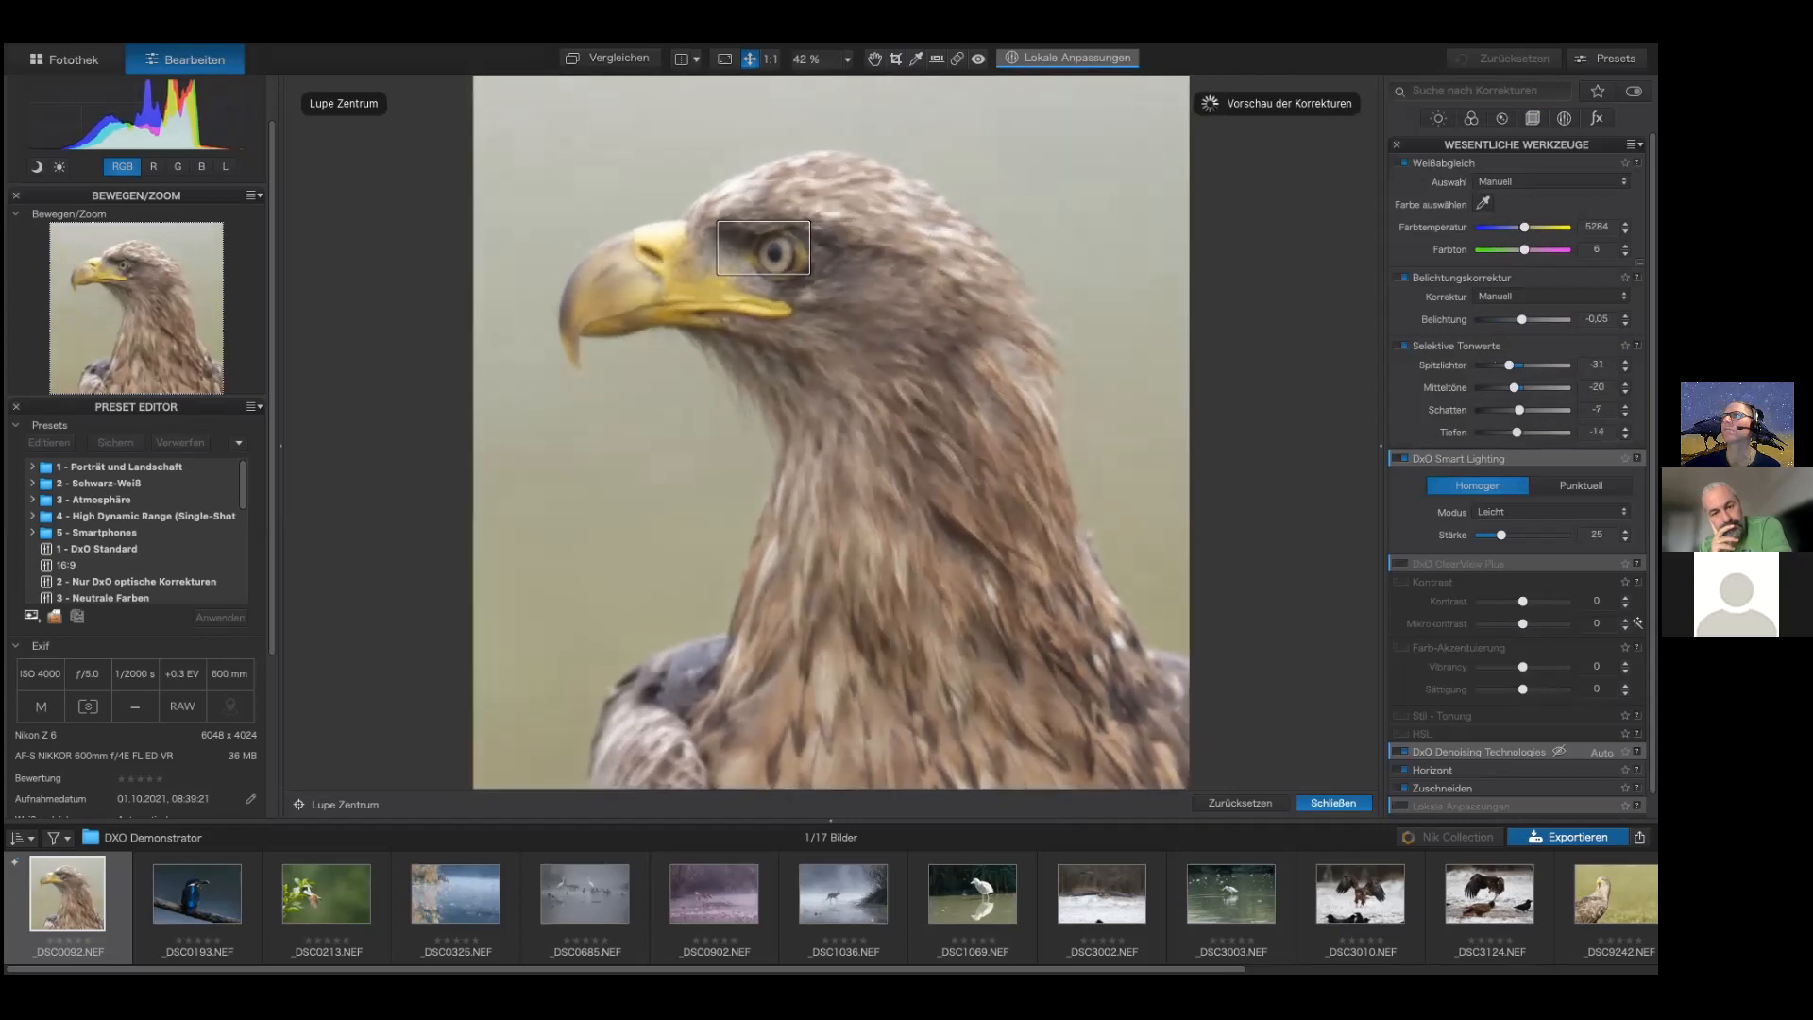
pyautogui.scroll(-2, 1517, 472)
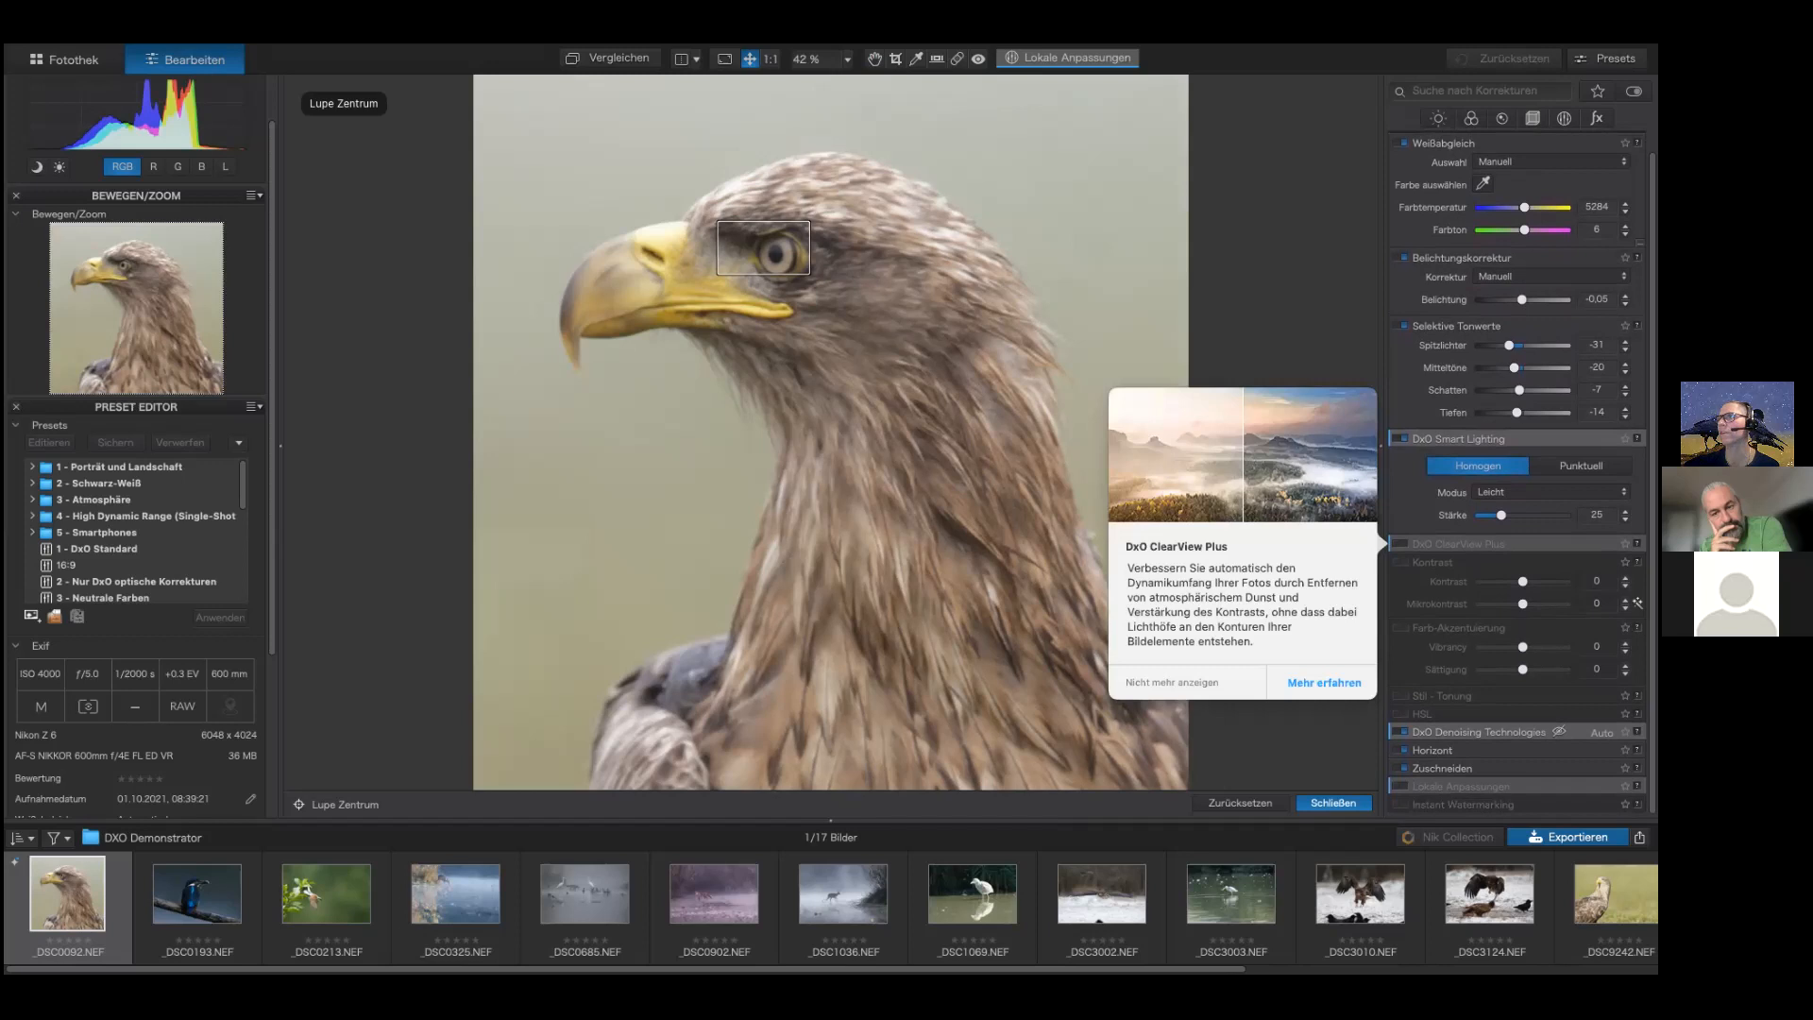
# Step: Enable ClearView Plus and set its contrast to 13 and micro contrast to 8
pyautogui.click(1403, 545)
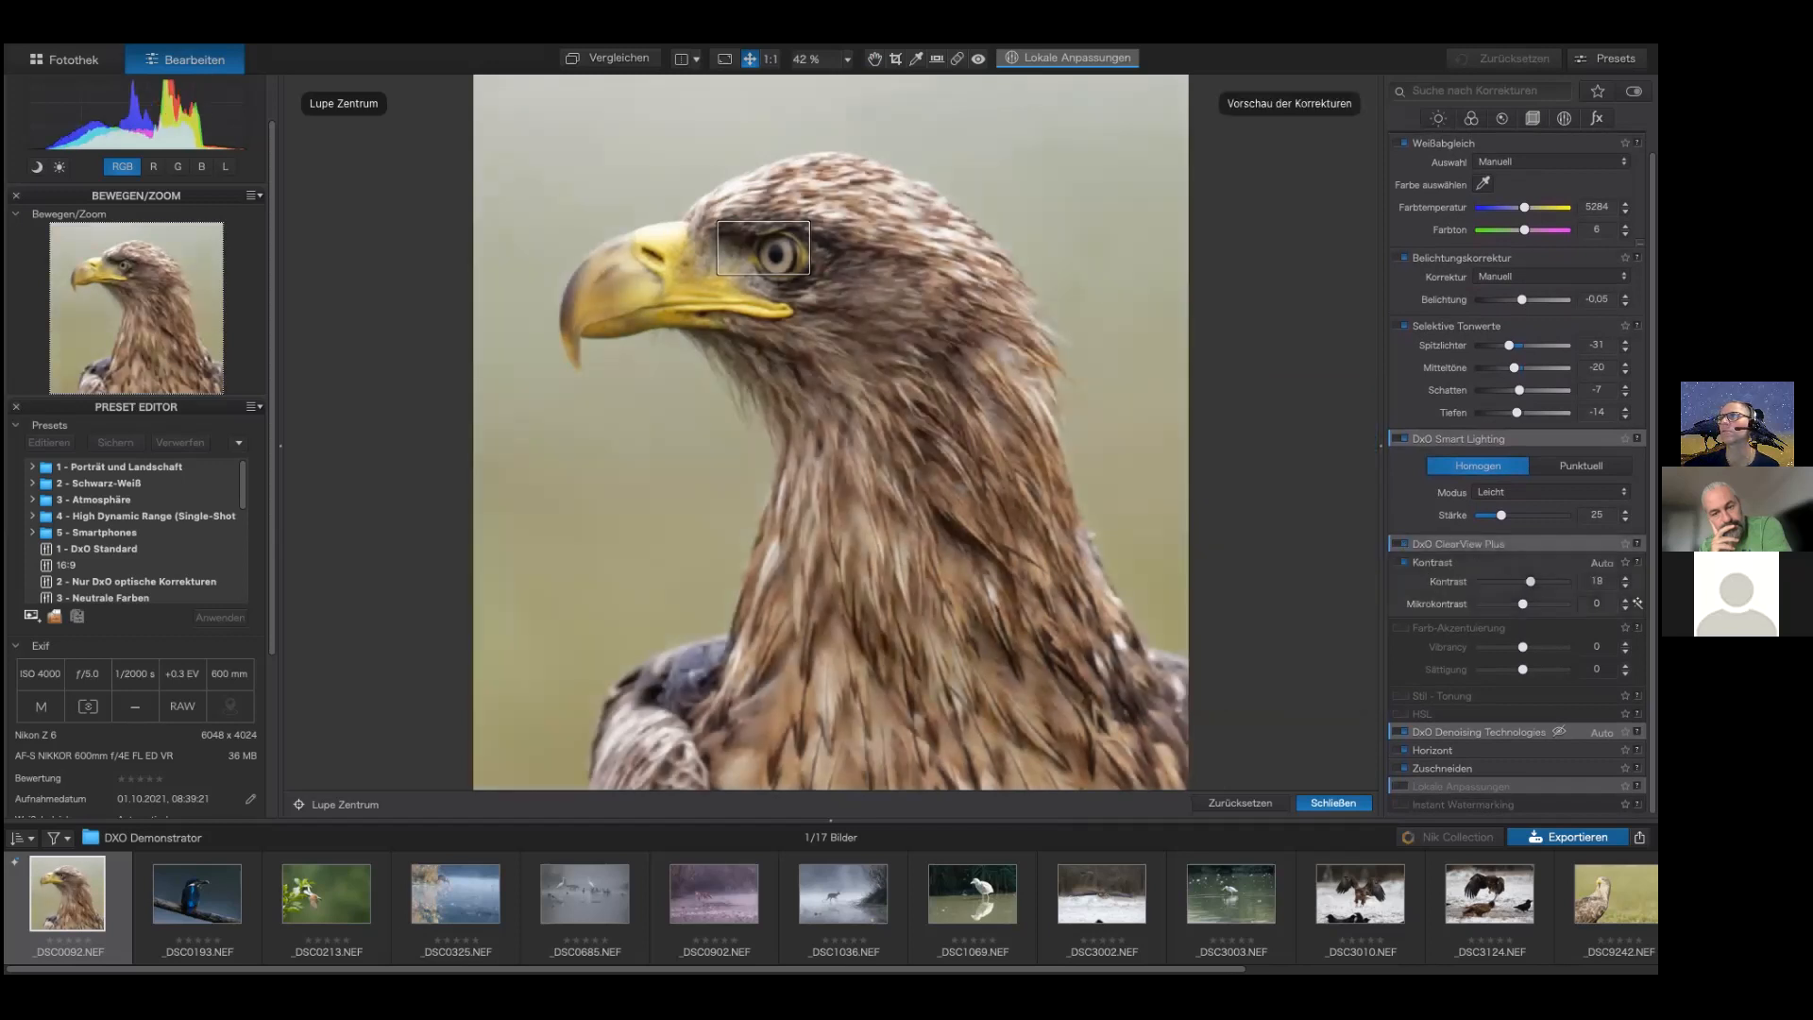
pyautogui.moveTo(1522, 604); pyautogui.dragTo(1526, 605)
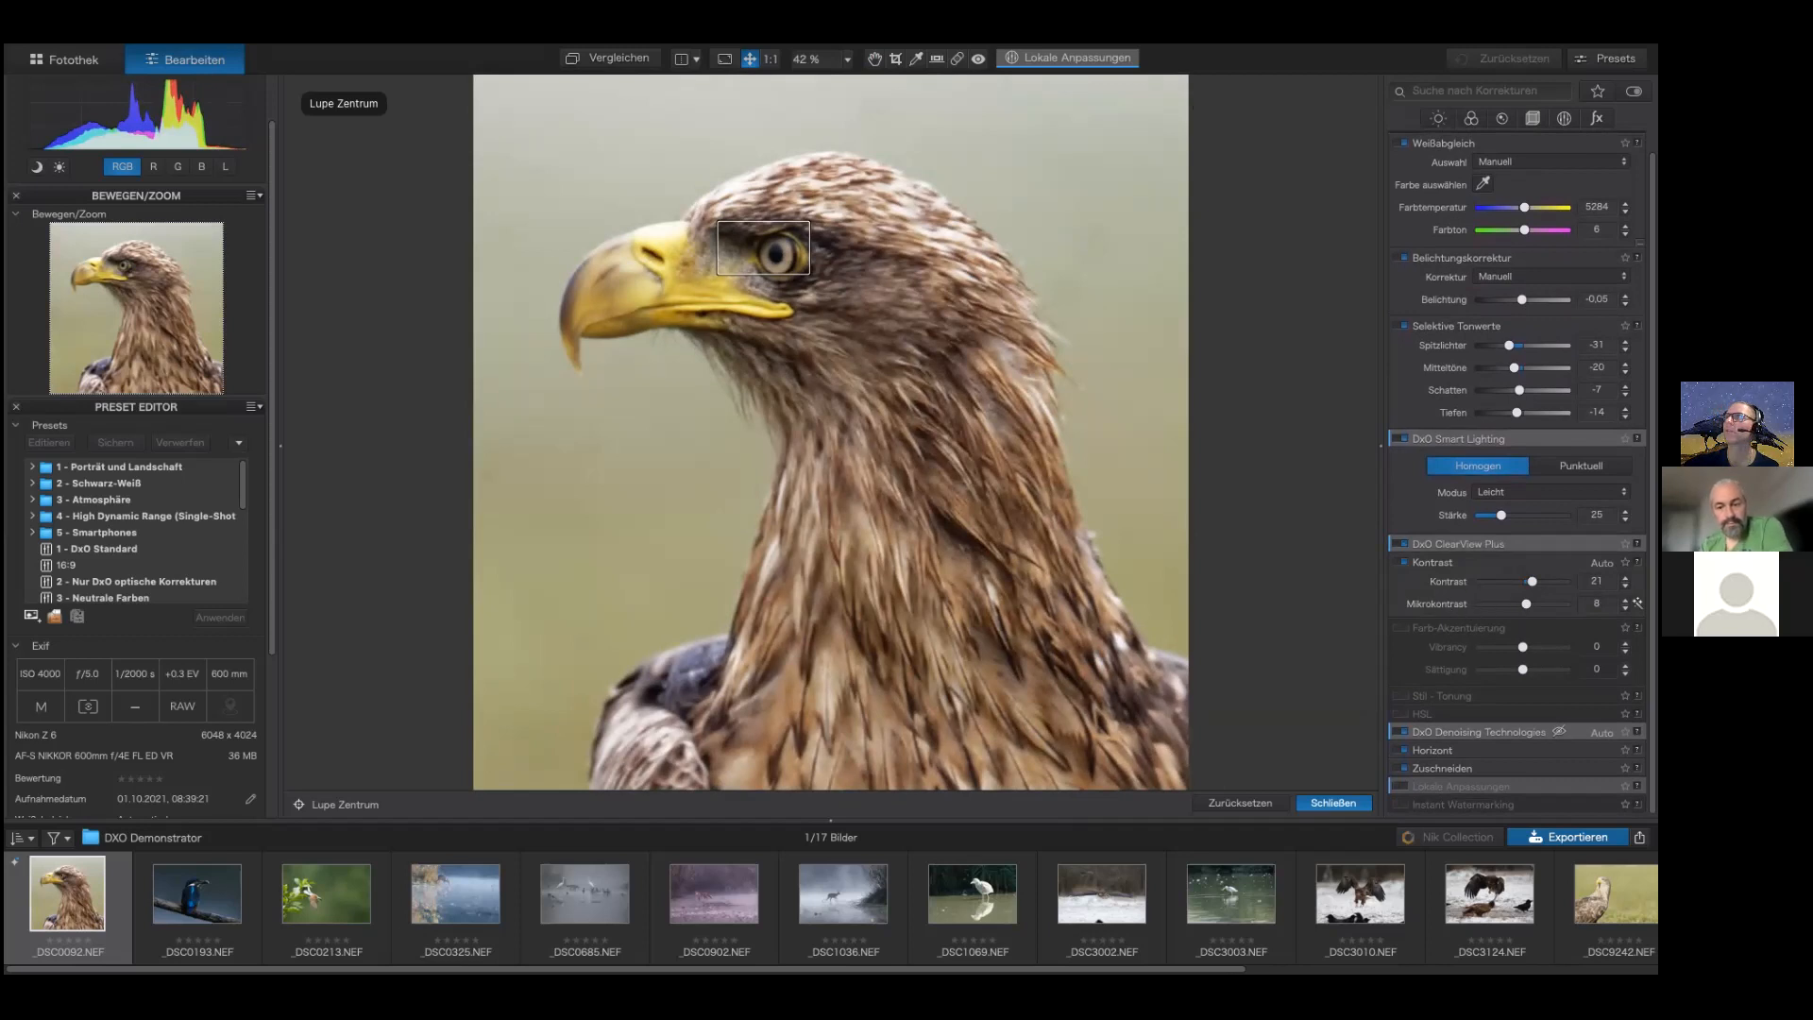
pyautogui.moveTo(1532, 582); pyautogui.dragTo(1529, 582)
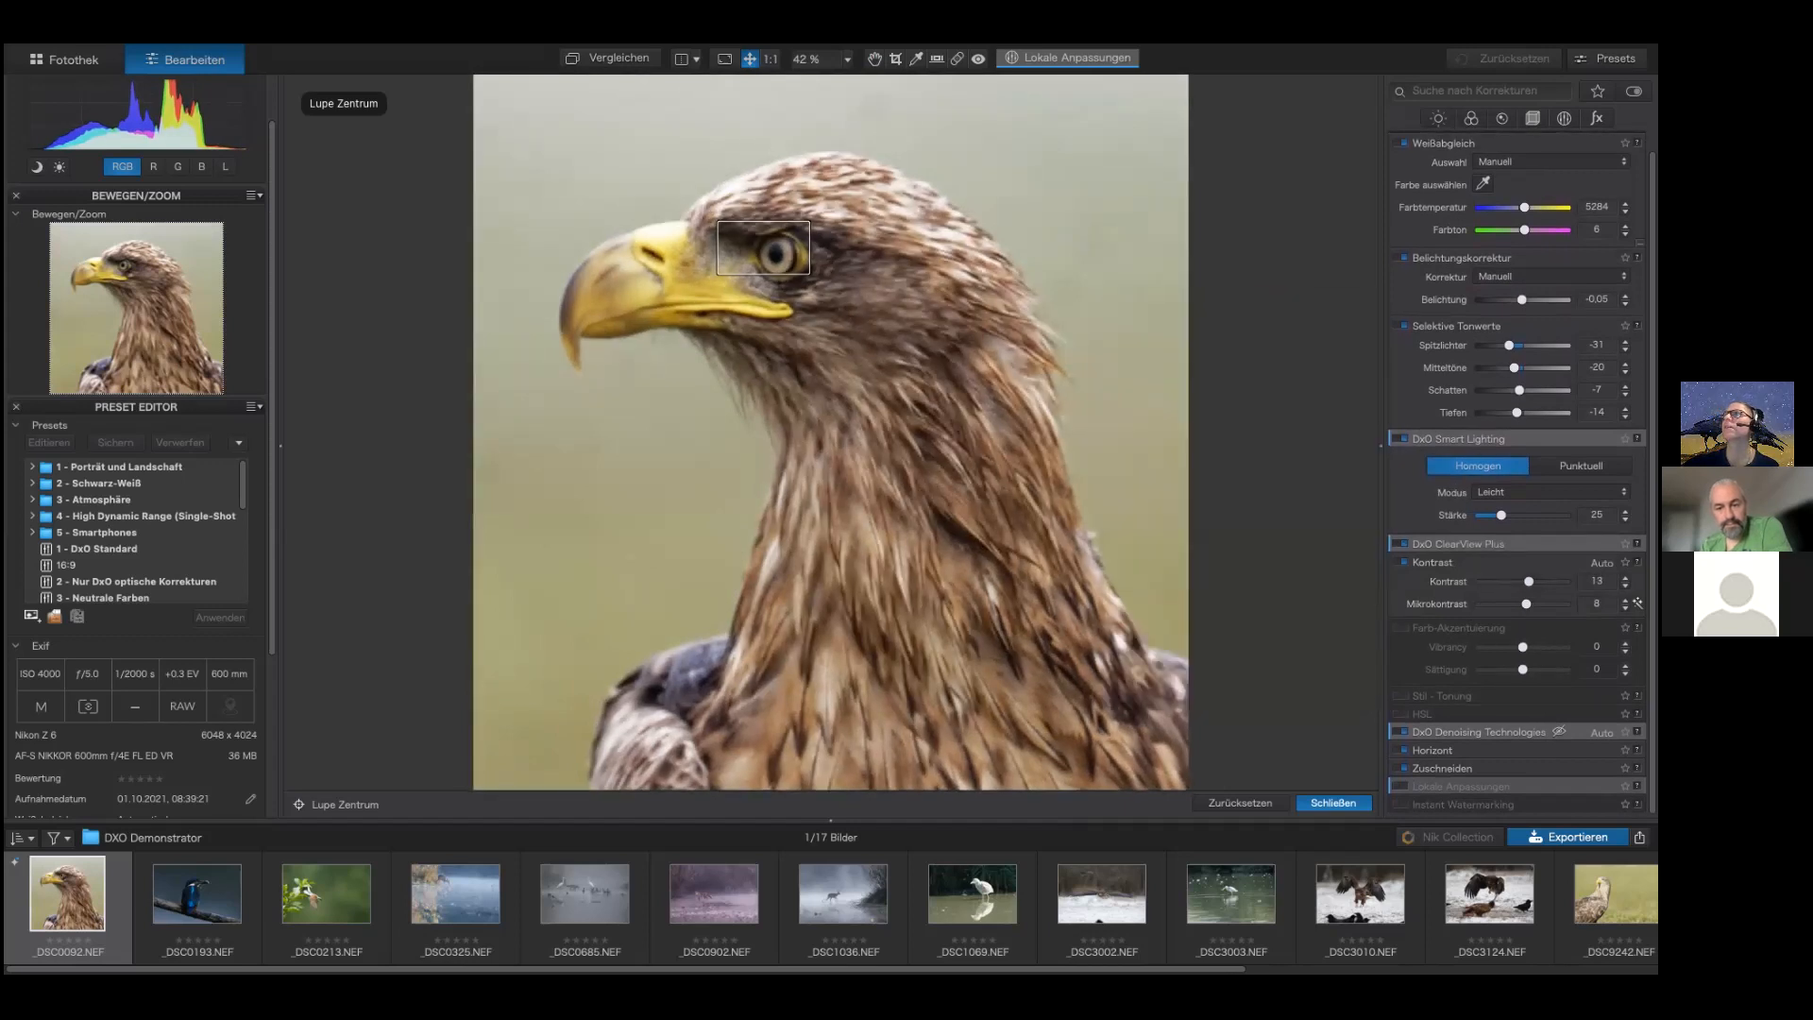
# Step: Refine tones: shadows -2, blacks -3, highlights -28, and raise exposure to 0.19
pyautogui.moveTo(1520, 390); pyautogui.dragTo(1522, 413)
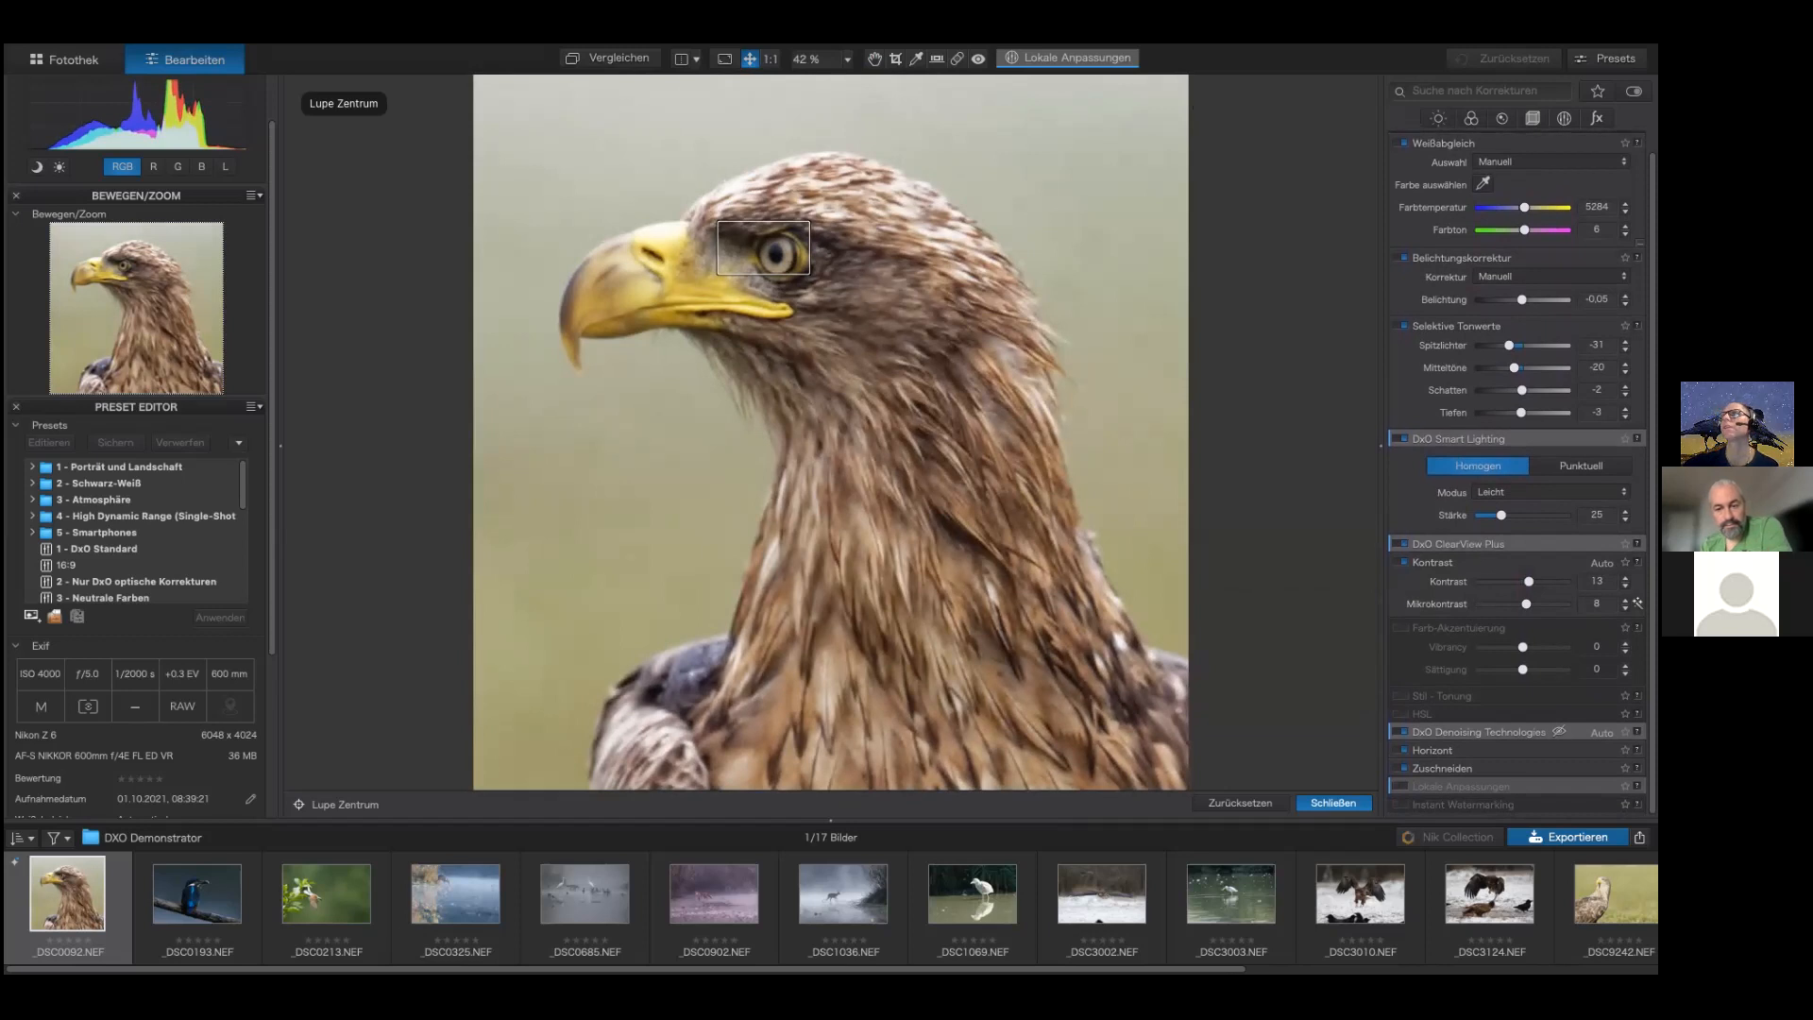
pyautogui.moveTo(1509, 345); pyautogui.dragTo(1525, 300)
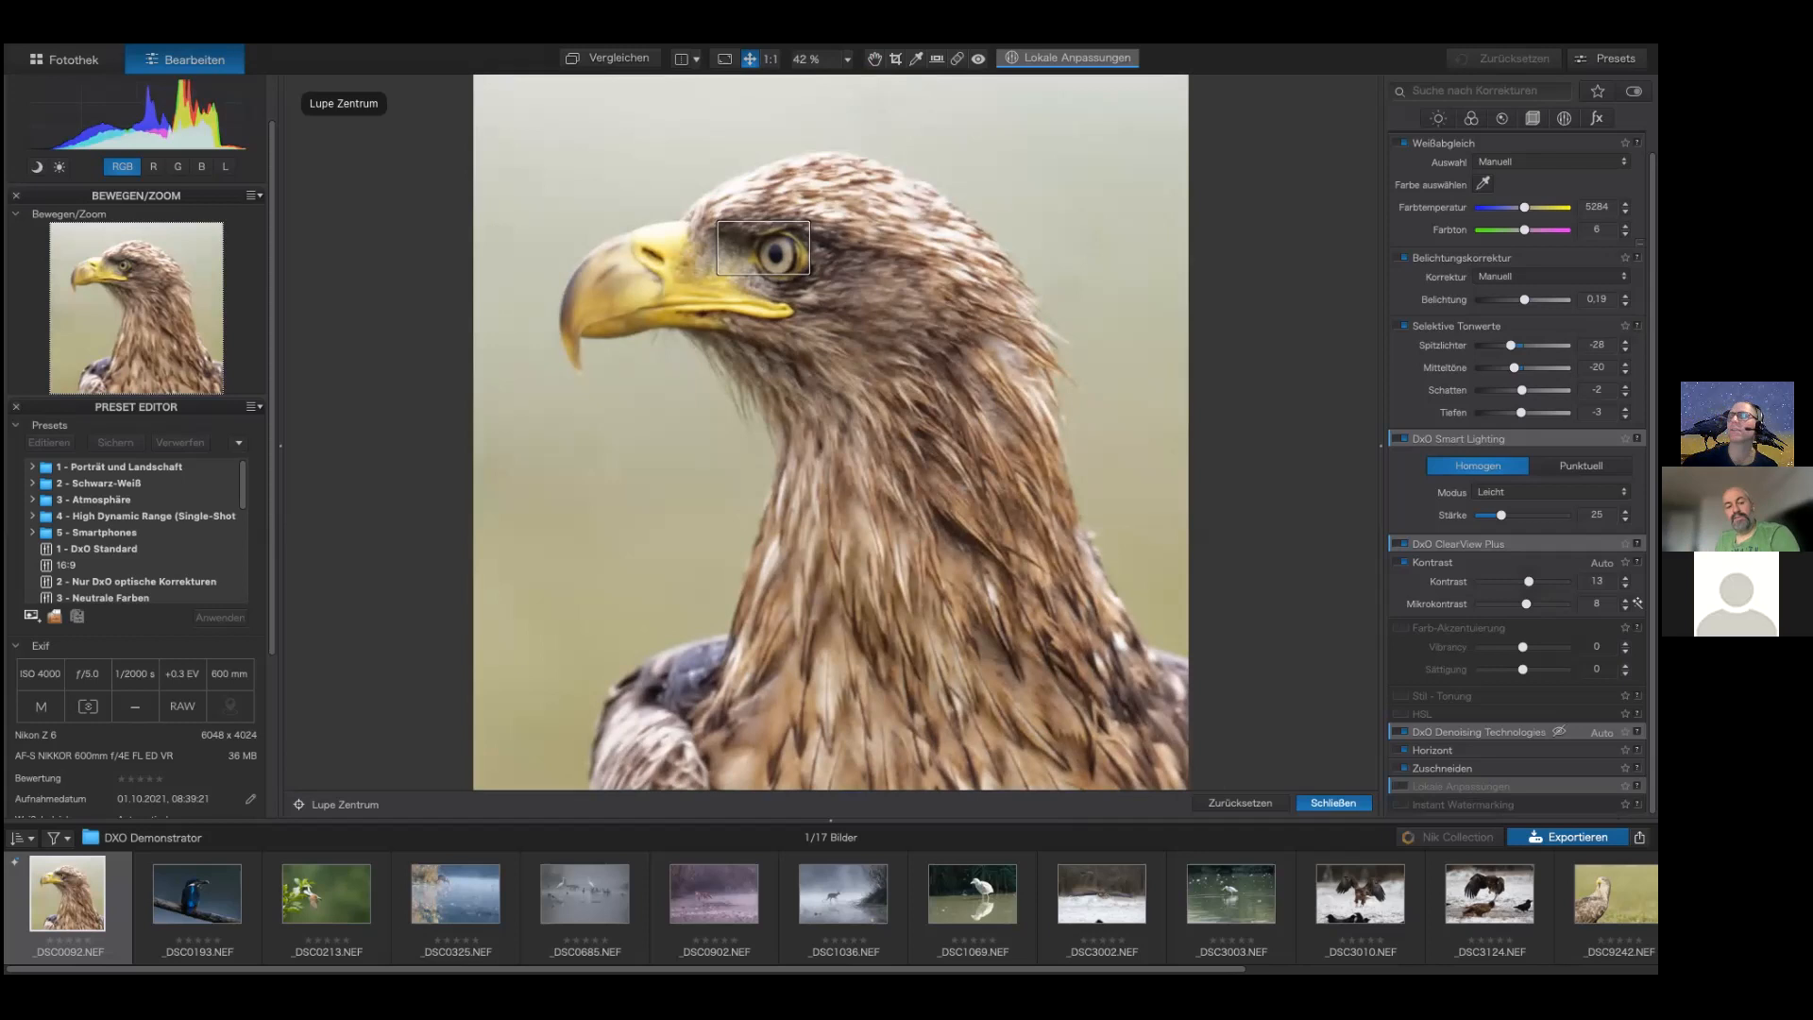
# Step: Move the denoising loupe to the top of the head and set DeepPRIME luminance to 49
pyautogui.click(1502, 118)
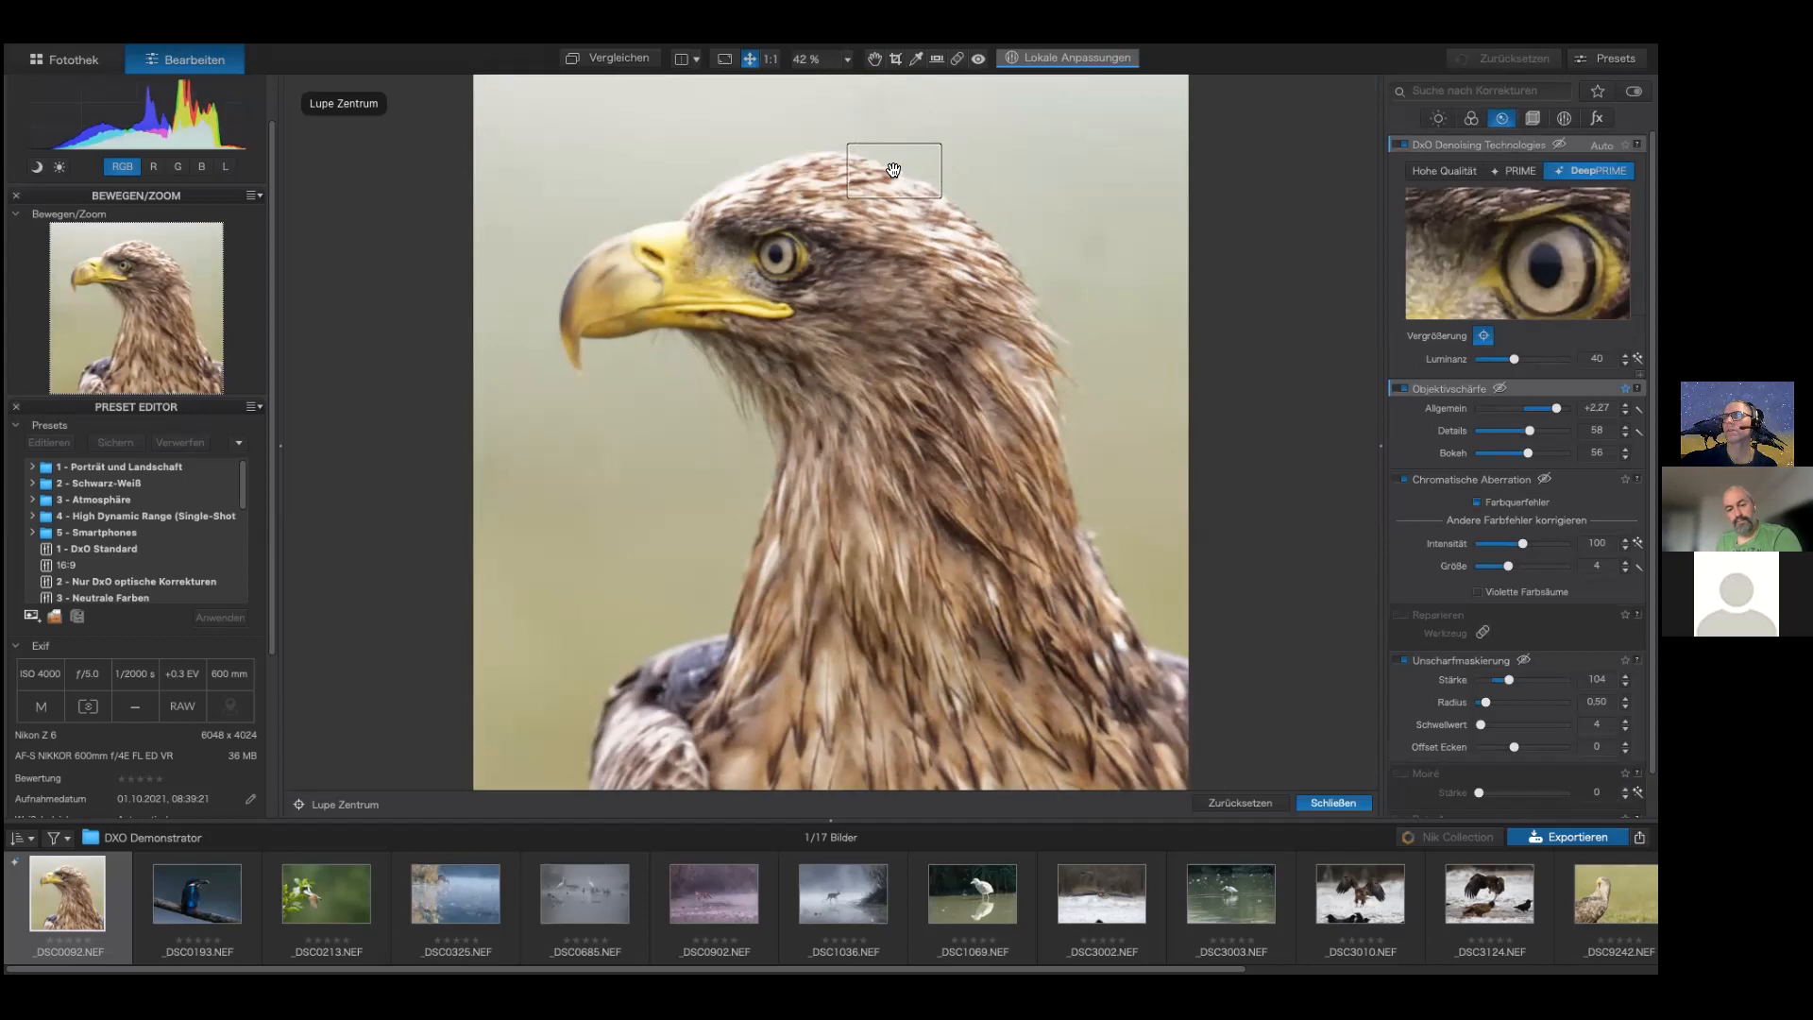
pyautogui.click(893, 169)
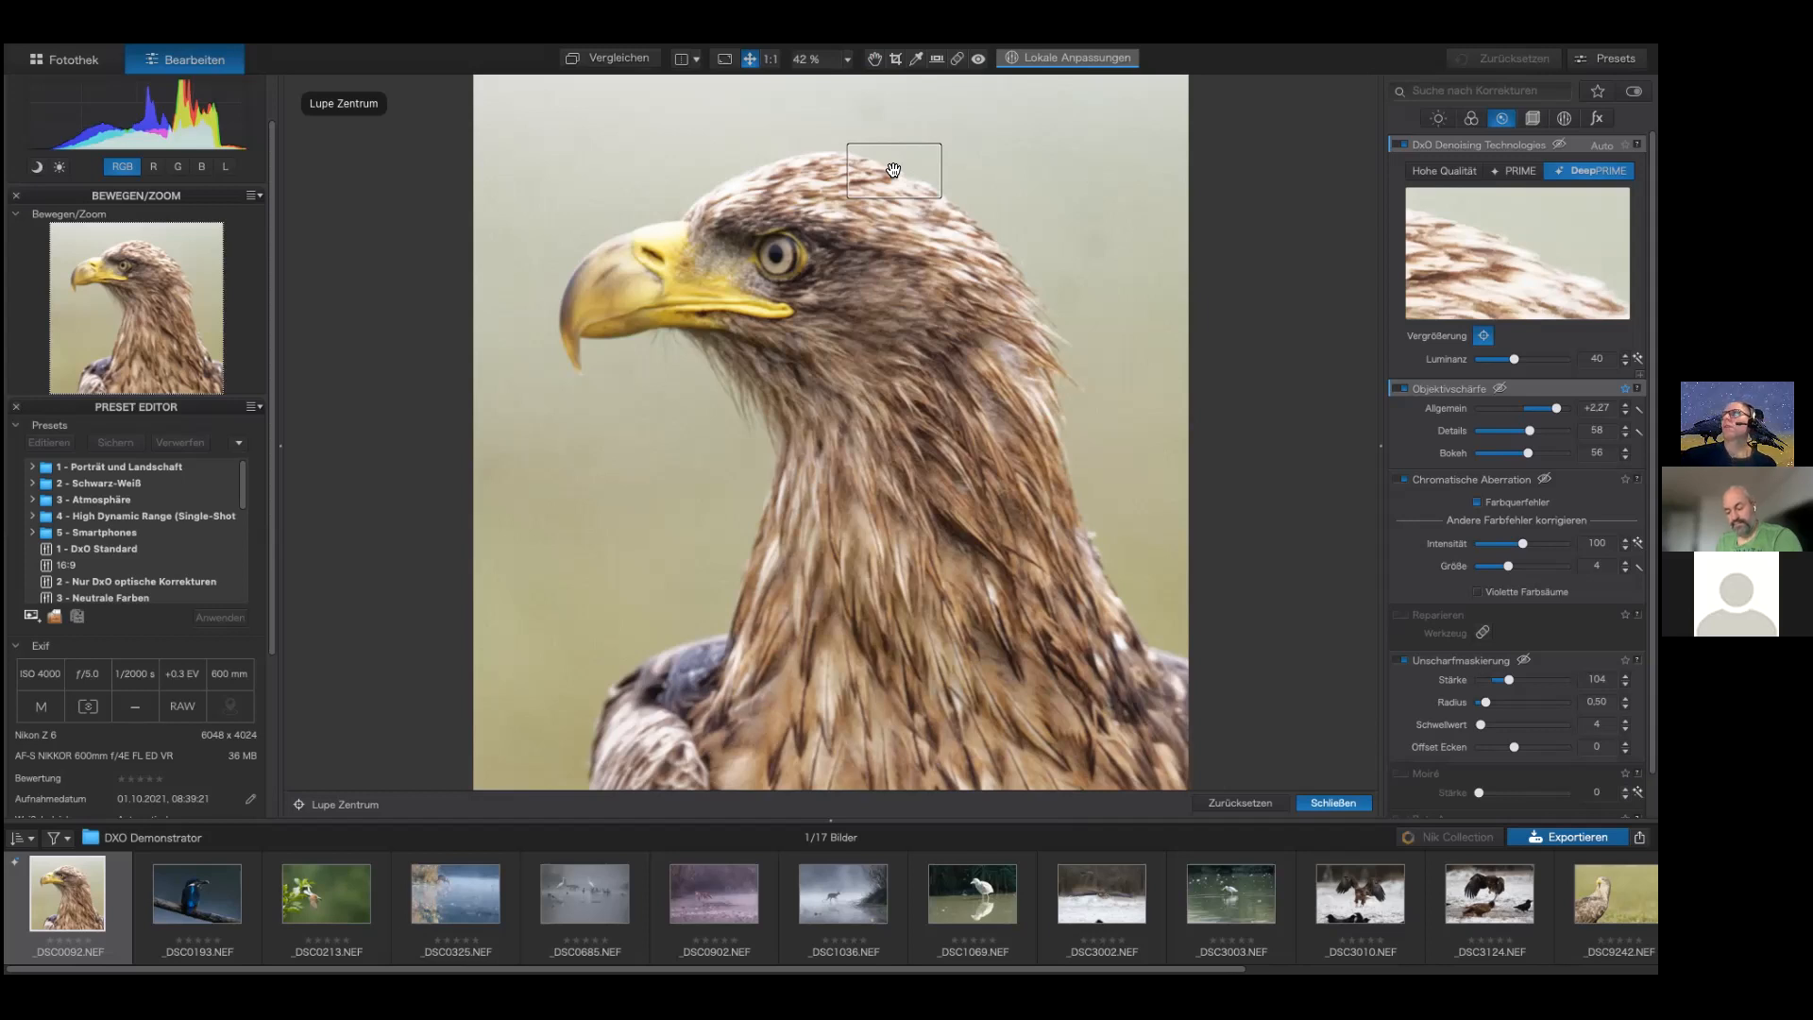
pyautogui.moveTo(1514, 359); pyautogui.dragTo(1551, 359)
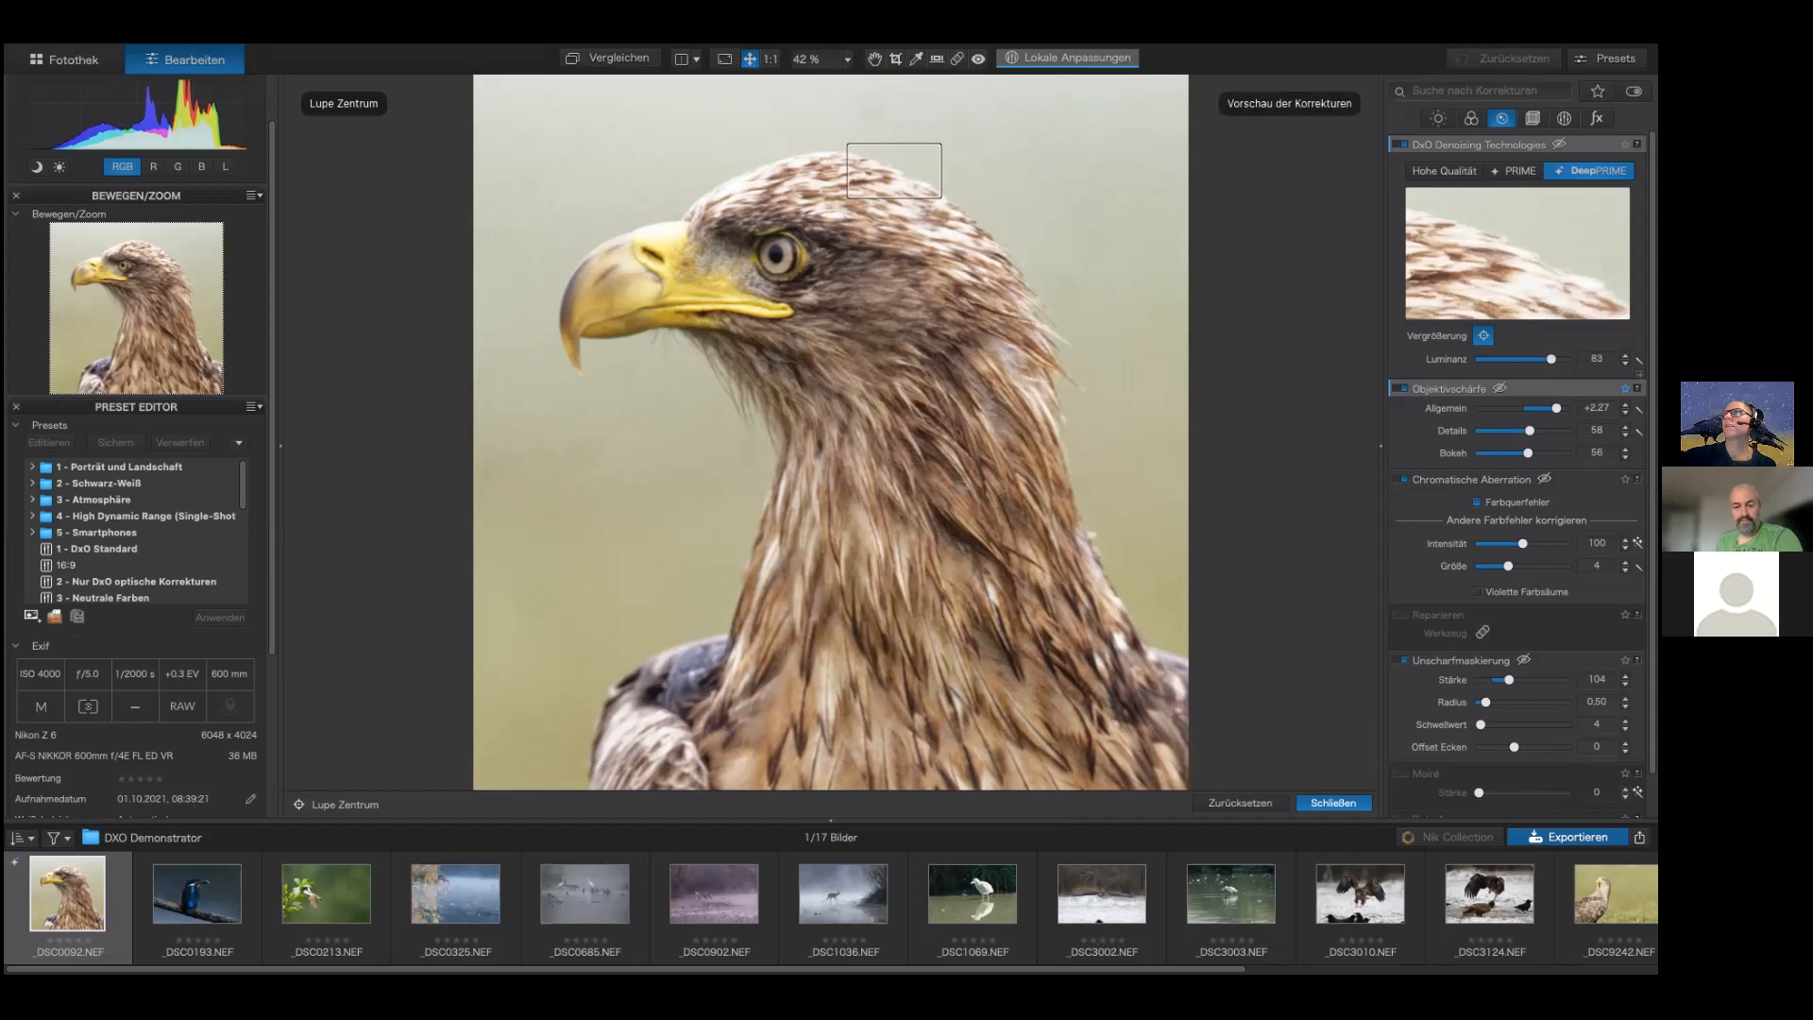
pyautogui.moveTo(1551, 359)
pyautogui.mouseDown()
pyautogui.moveTo(1441, 357)
pyautogui.moveTo(1522, 359)
pyautogui.mouseUp()
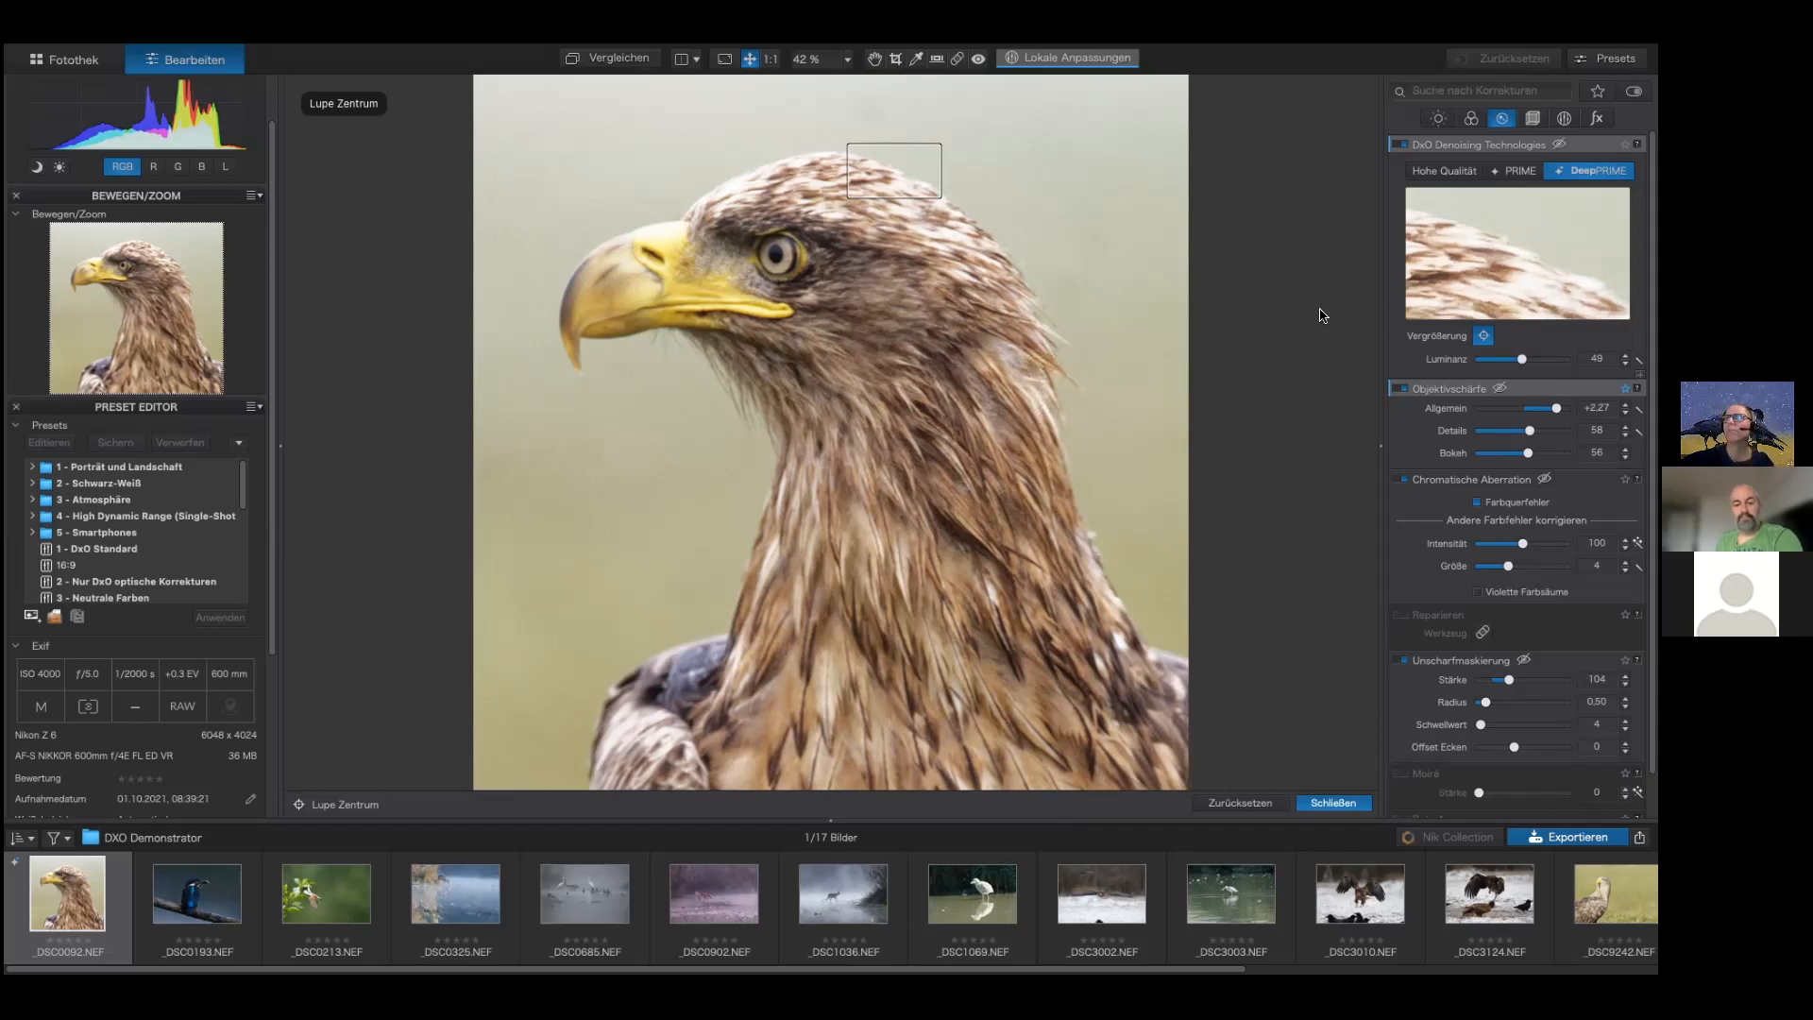
# Step: Set the global HSL saturation to 15 in the colour tools
pyautogui.click(1475, 120)
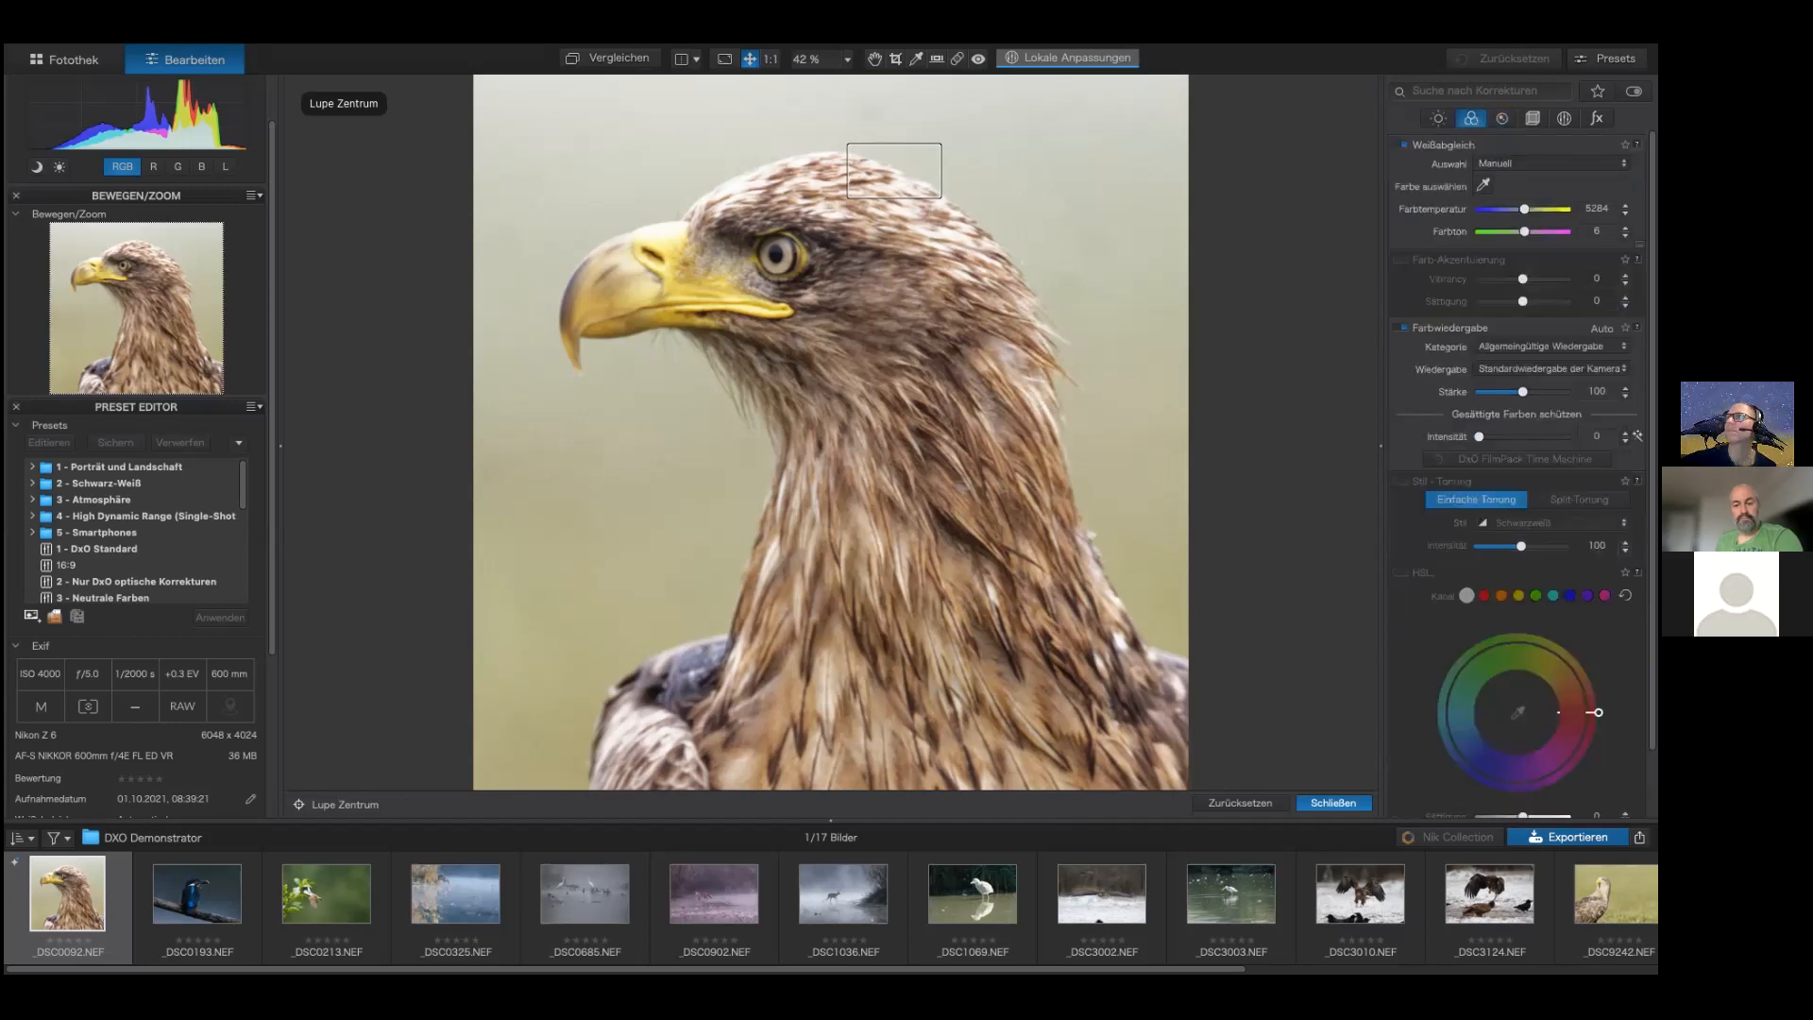
pyautogui.scroll(-1, 1519, 473)
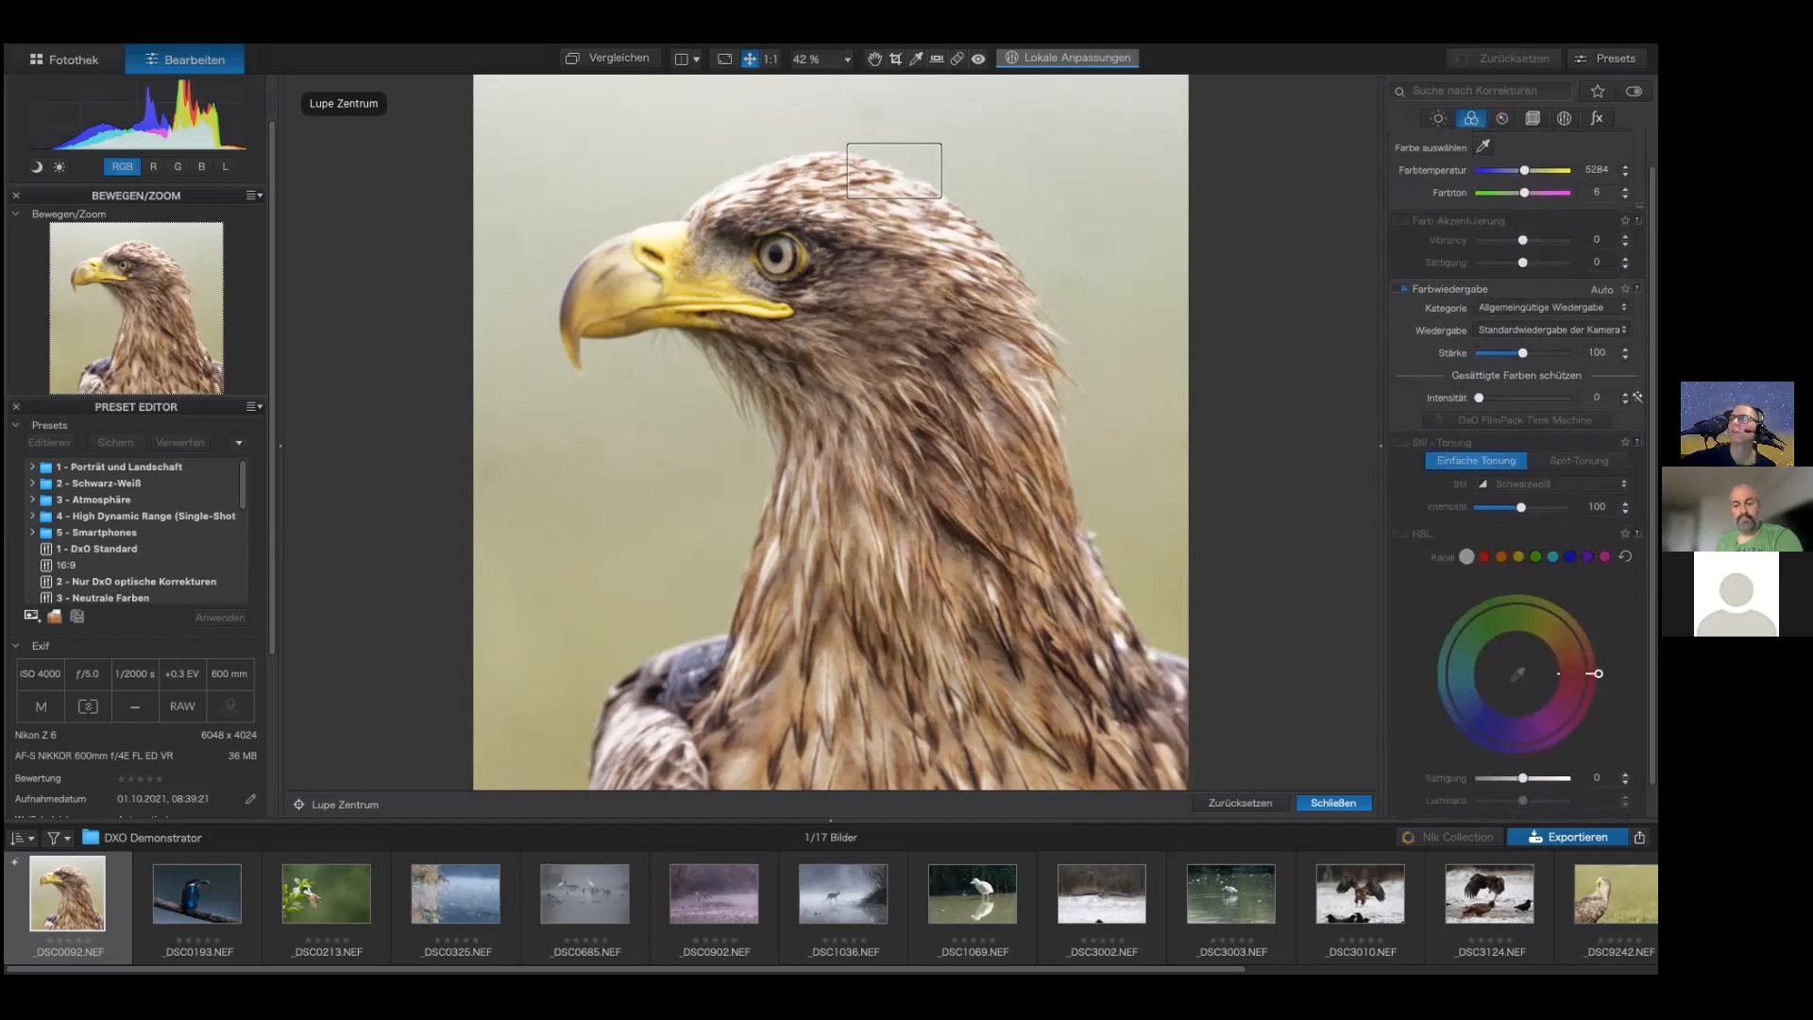
pyautogui.moveTo(1522, 778); pyautogui.dragTo(1529, 778)
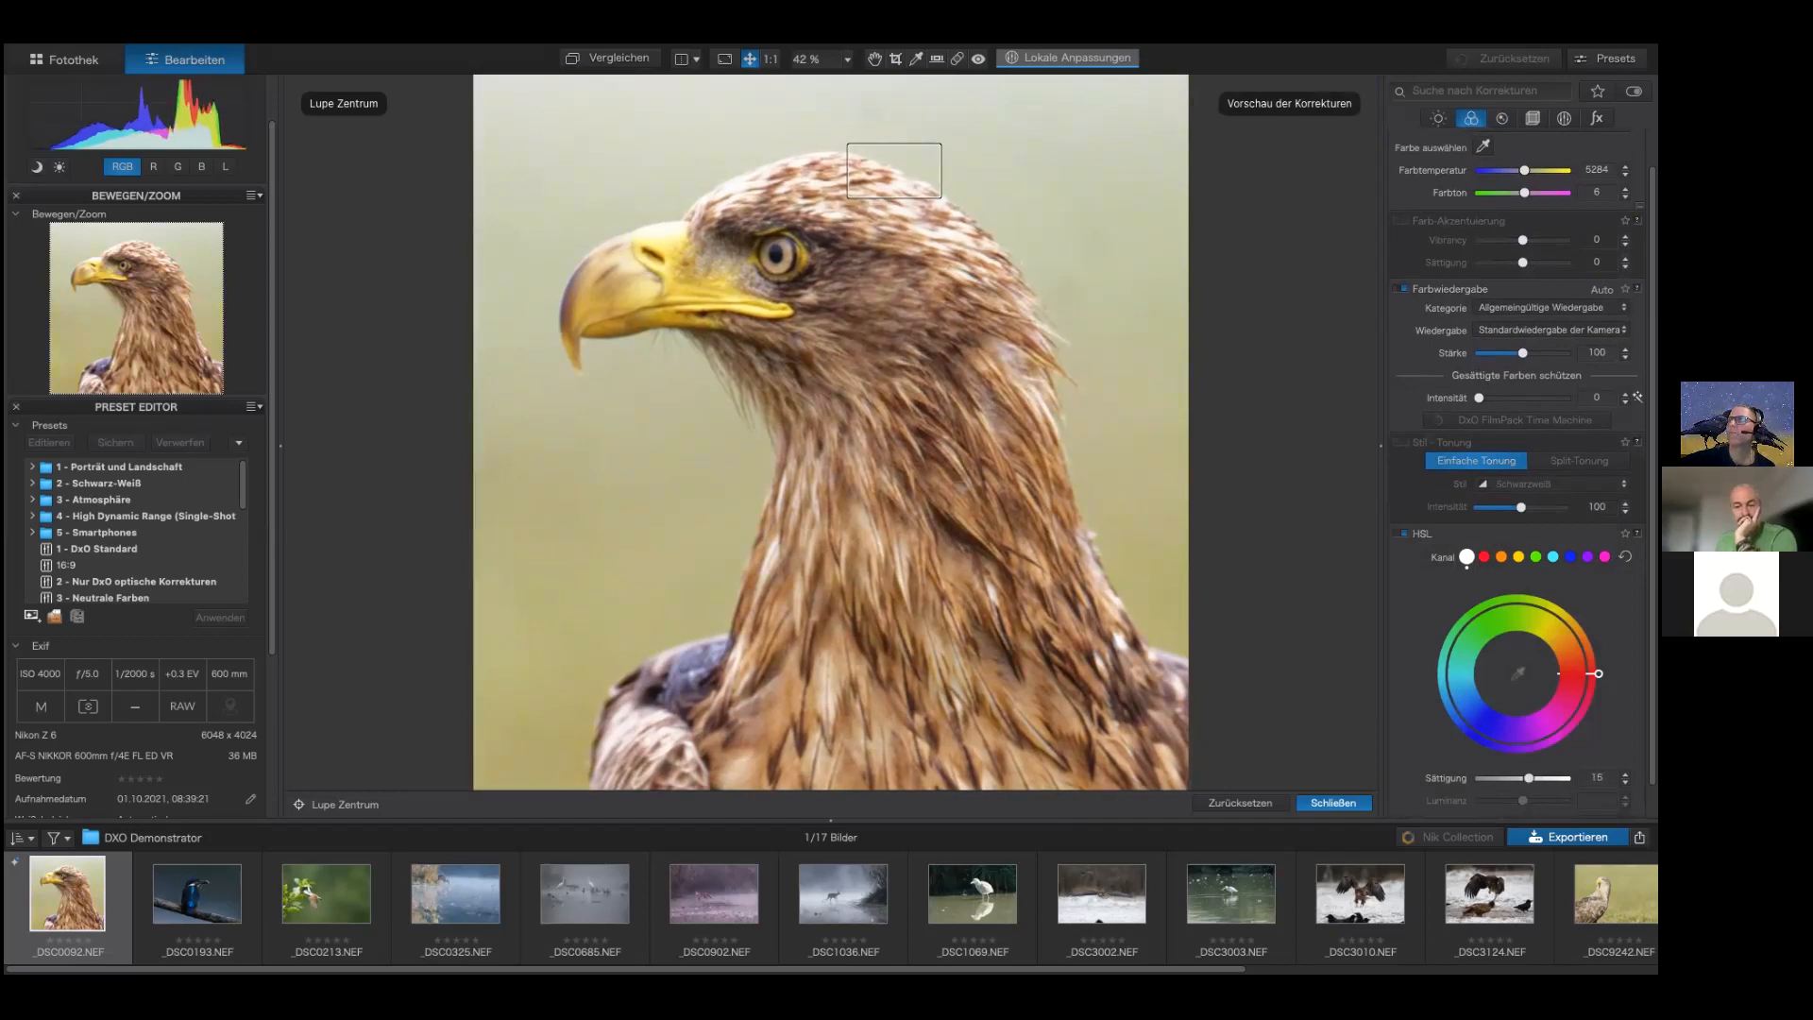
# Step: Select the yellow HSL channel and adjust its hue range on the colour wheel
pyautogui.click(1500, 558)
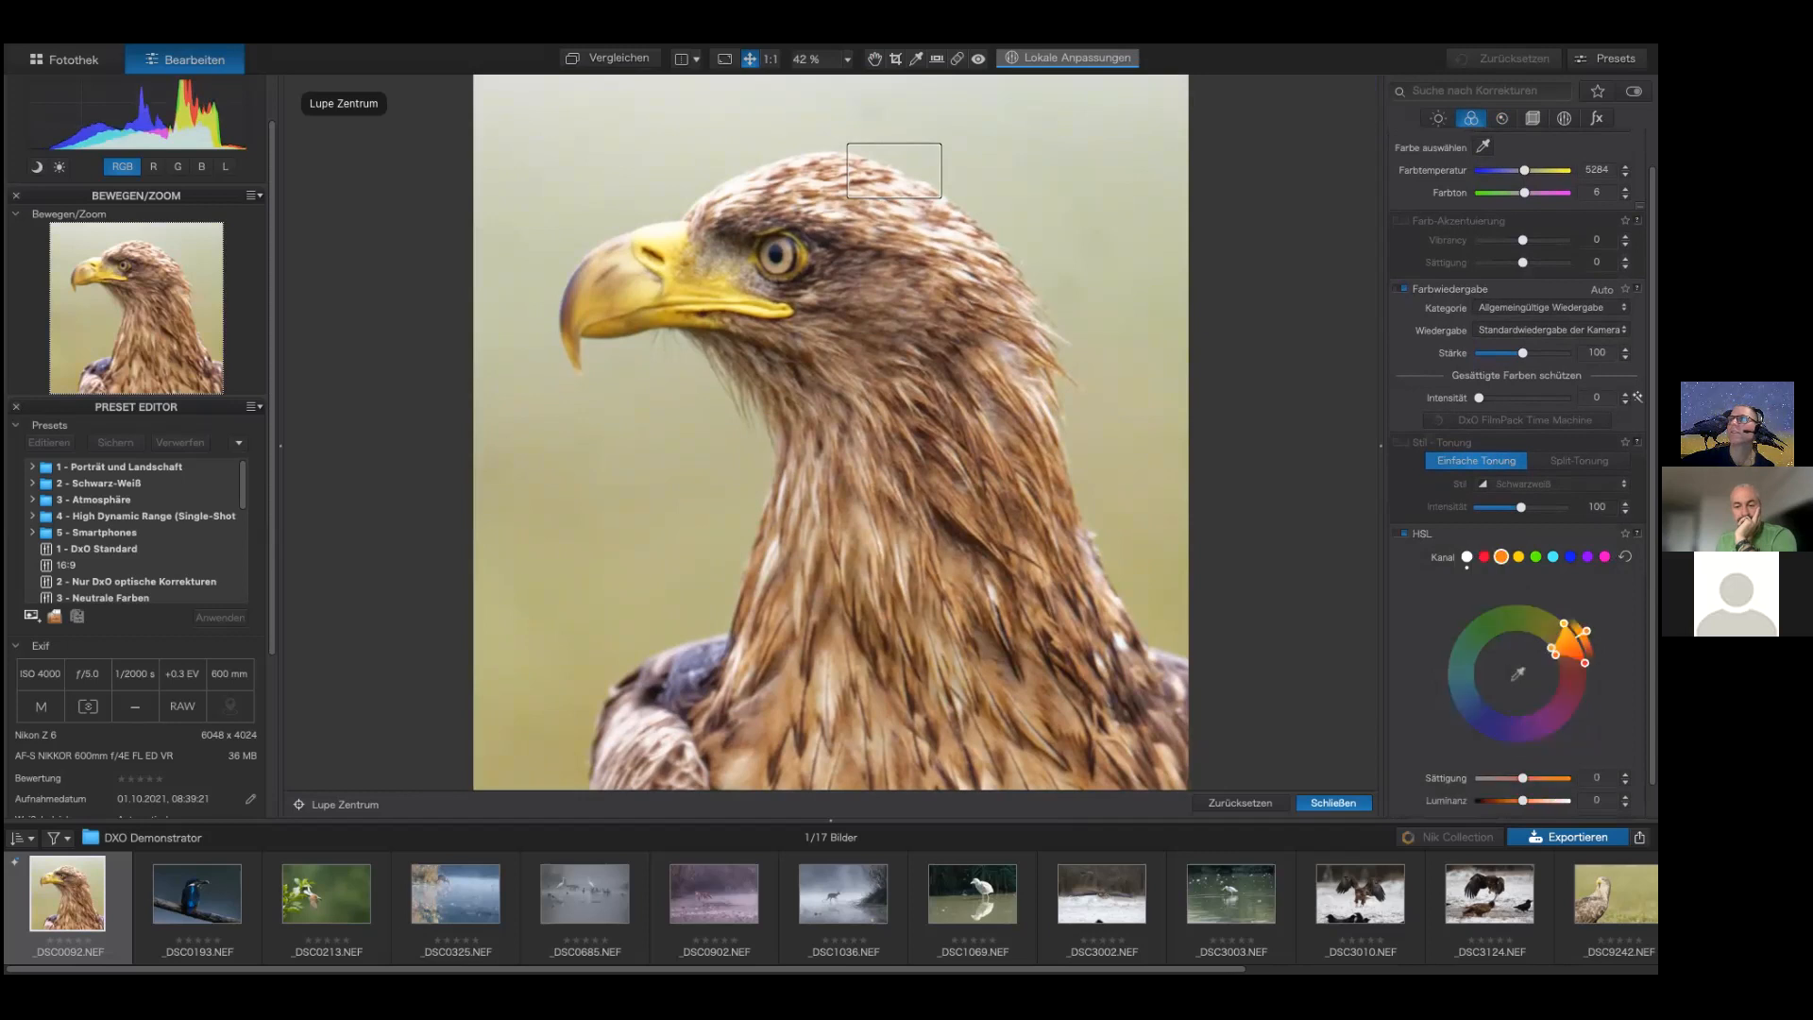
pyautogui.click(1518, 557)
pyautogui.click(1535, 558)
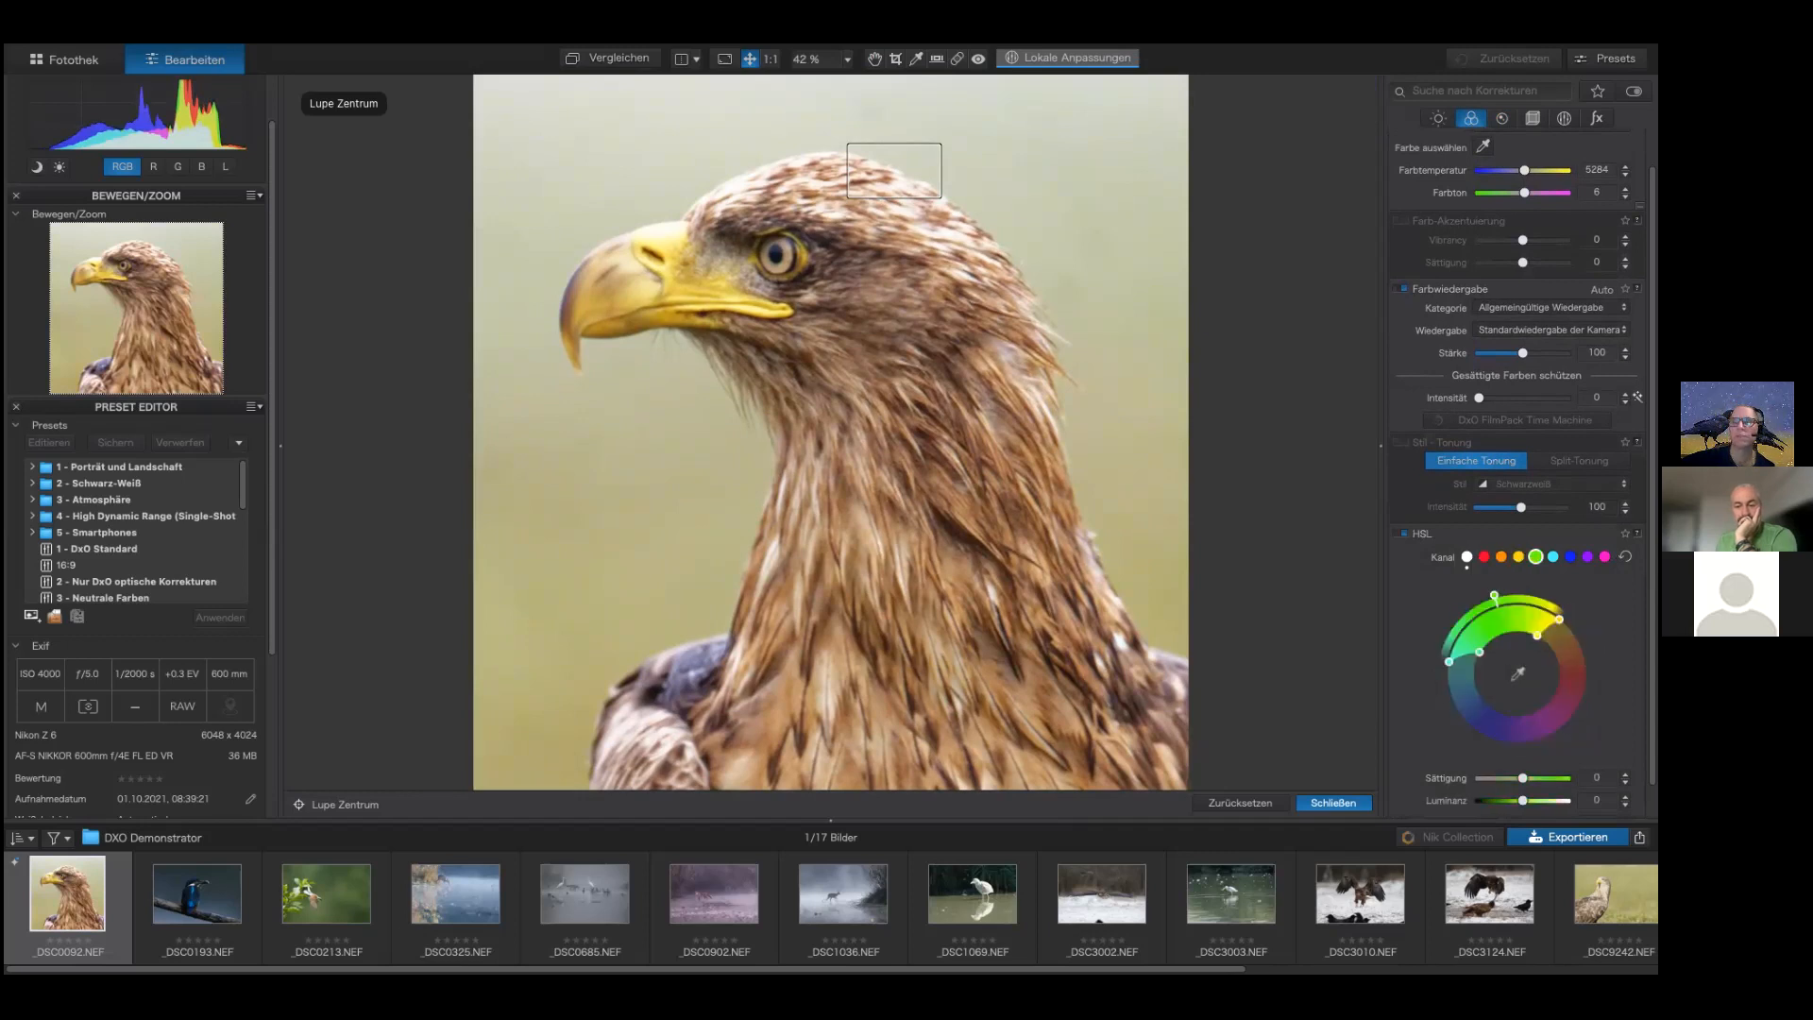
pyautogui.click(1554, 557)
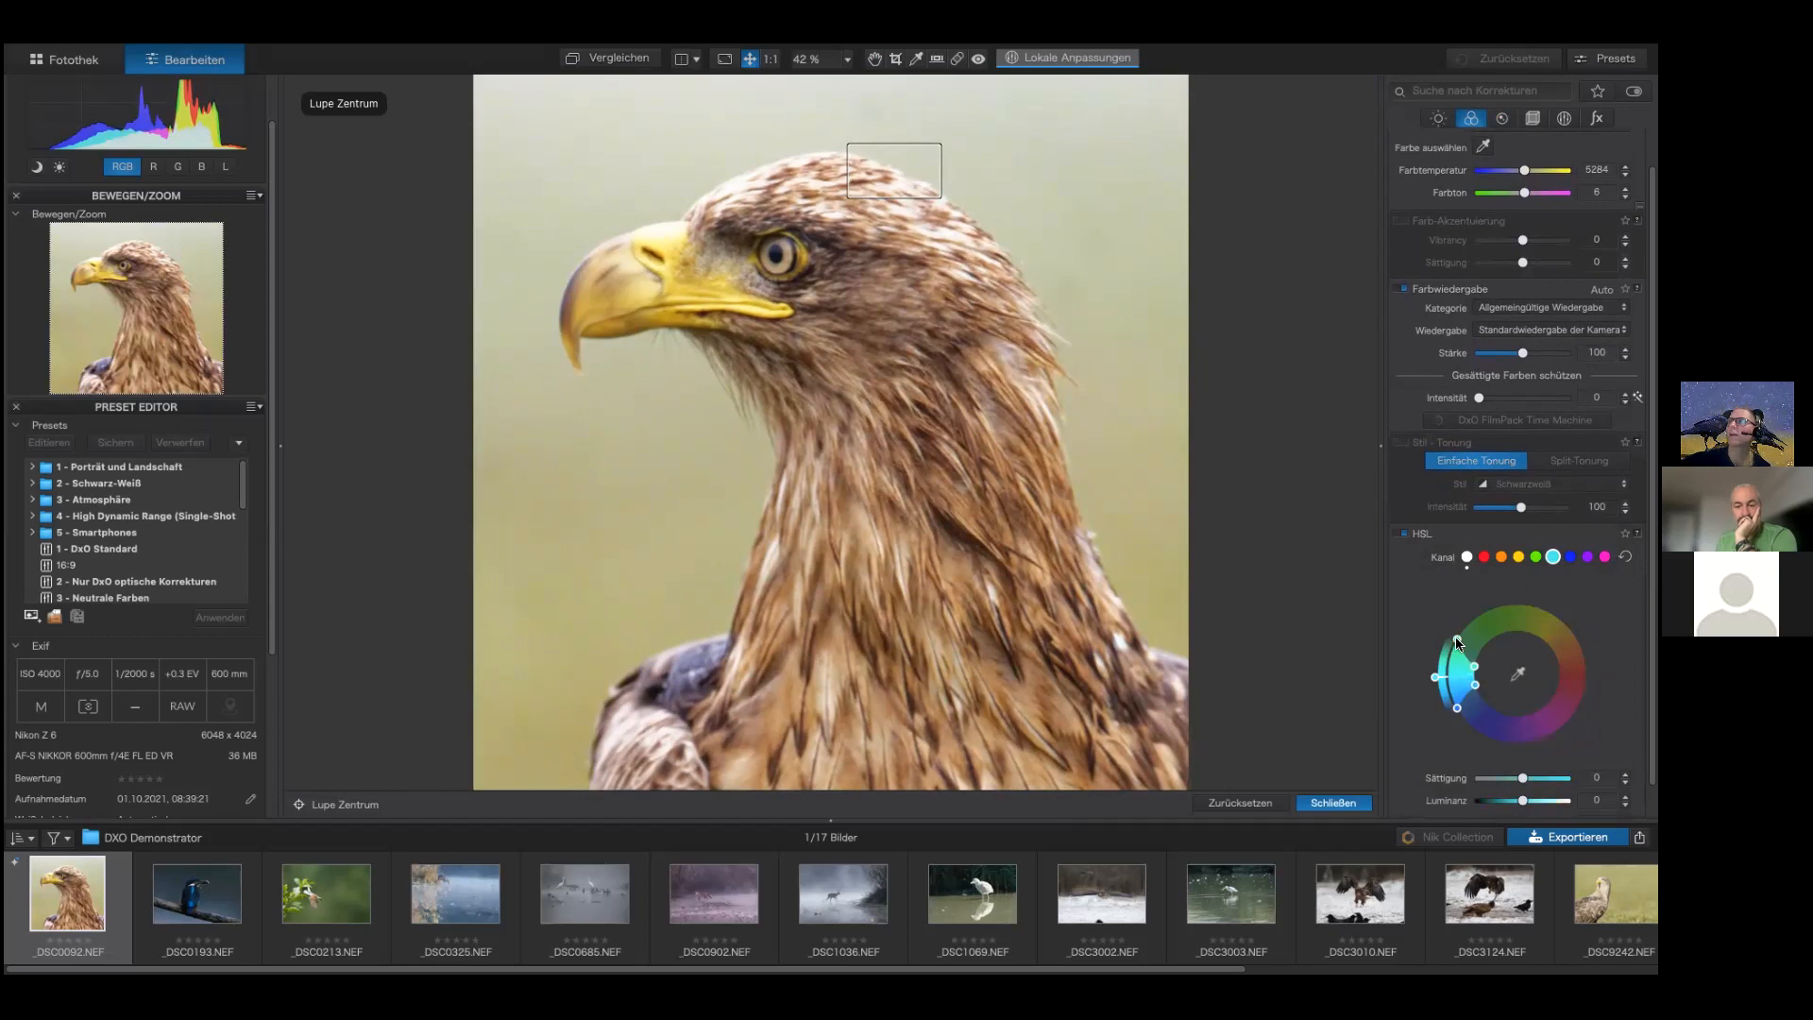
pyautogui.click(1519, 557)
pyautogui.moveTo(1572, 632)
pyautogui.mouseDown()
pyautogui.moveTo(1584, 656)
pyautogui.moveTo(1567, 615)
pyautogui.mouseUp()
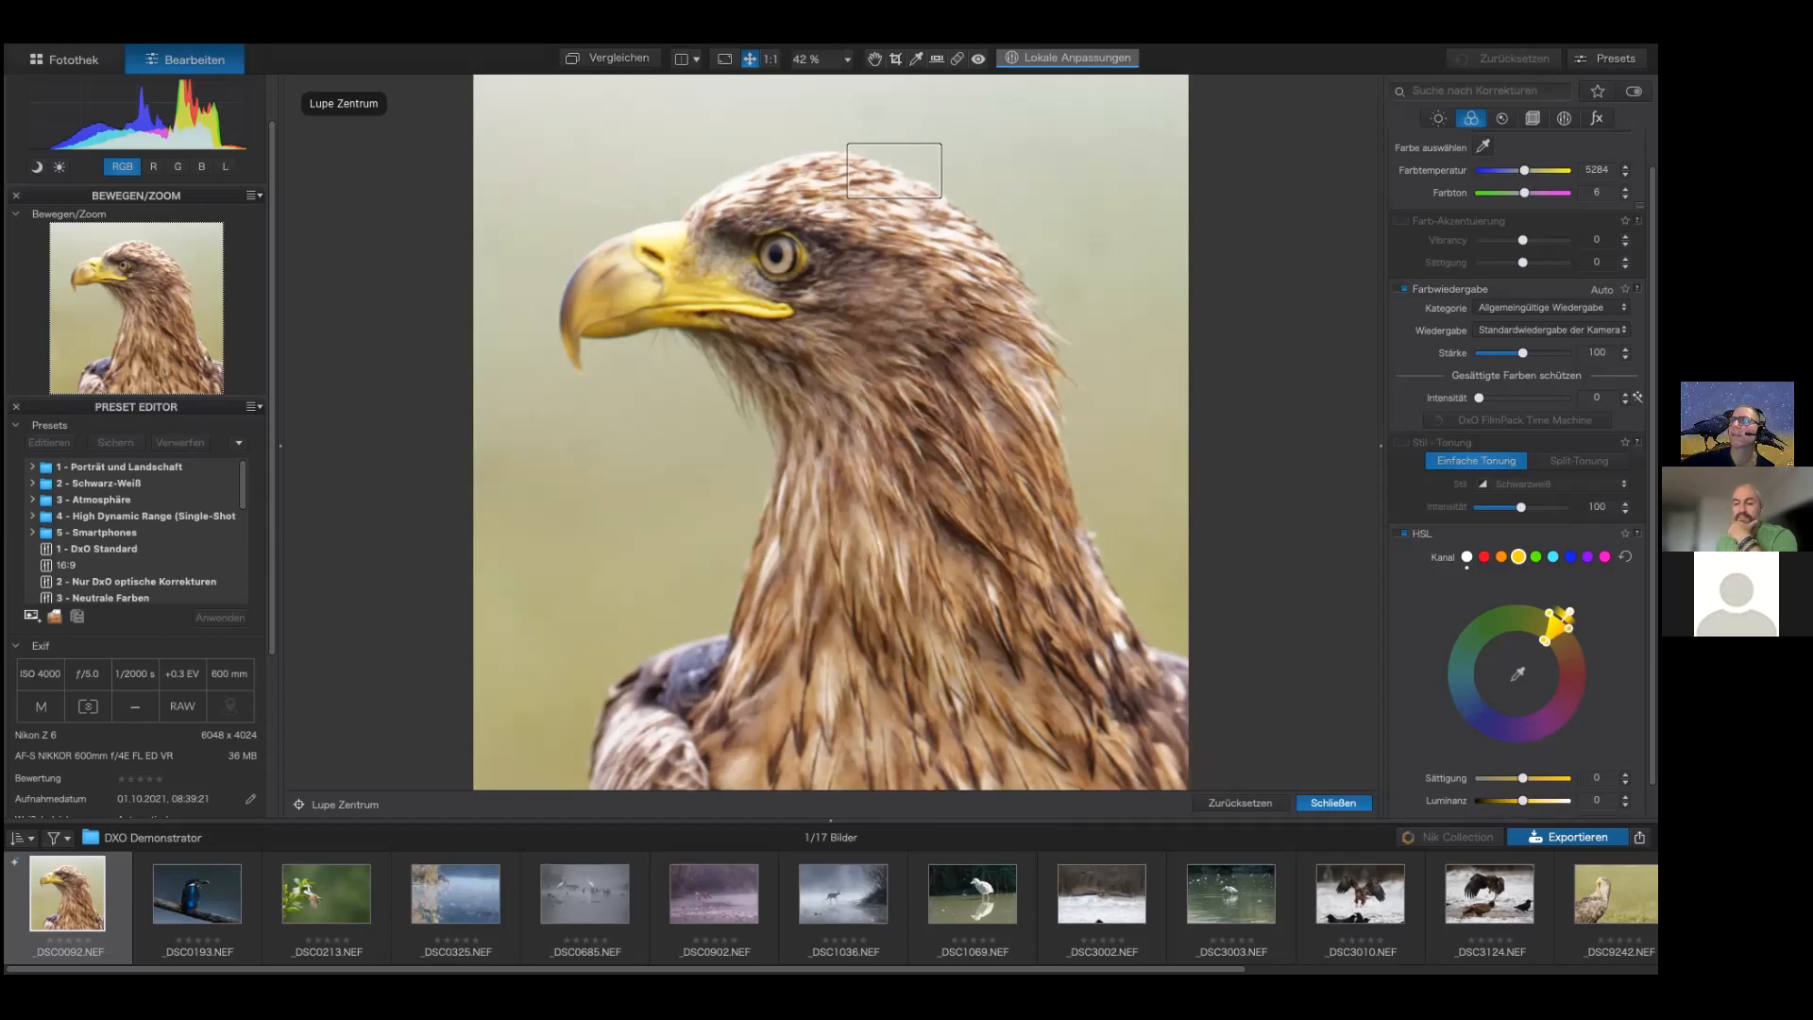
pyautogui.moveTo(1569, 612)
pyautogui.mouseDown()
pyautogui.moveTo(1589, 649)
pyautogui.moveTo(1548, 599)
pyautogui.moveTo(1512, 595)
pyautogui.moveTo(1561, 620)
pyautogui.mouseUp()
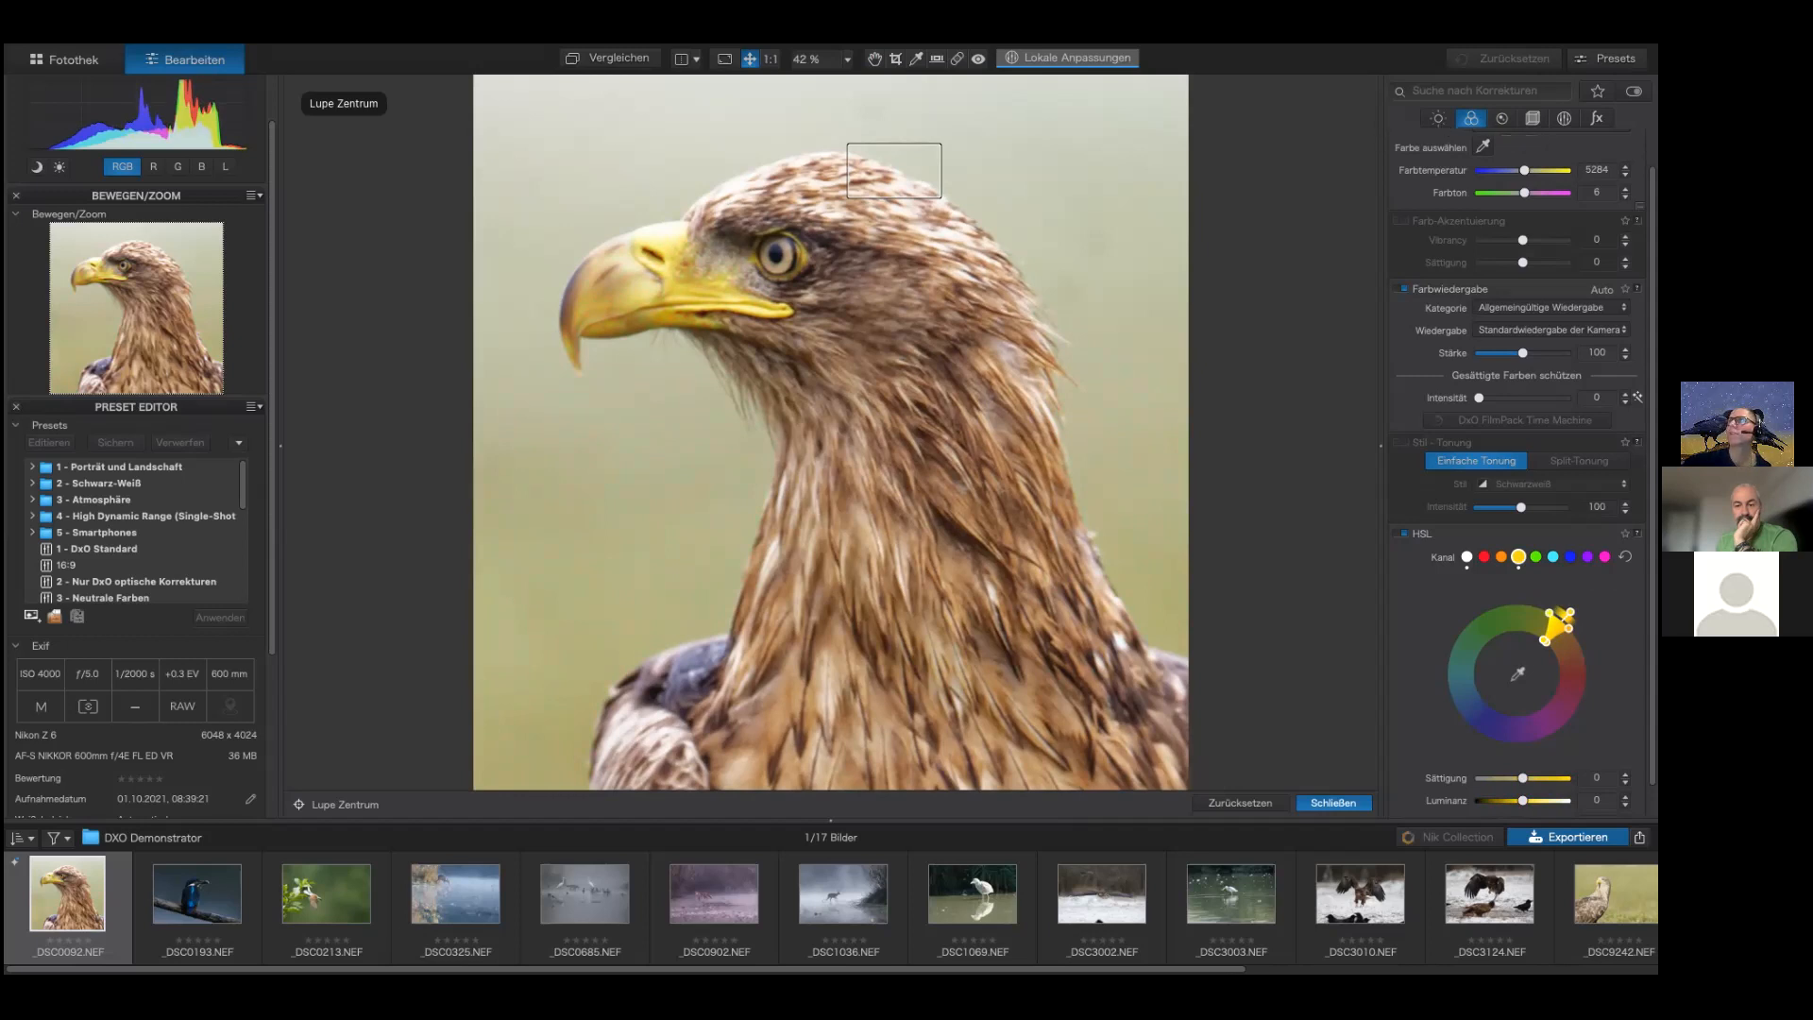
# Step: Open local adjustments and draw a control line mask diagonally across the eagle's head
pyautogui.click(1564, 118)
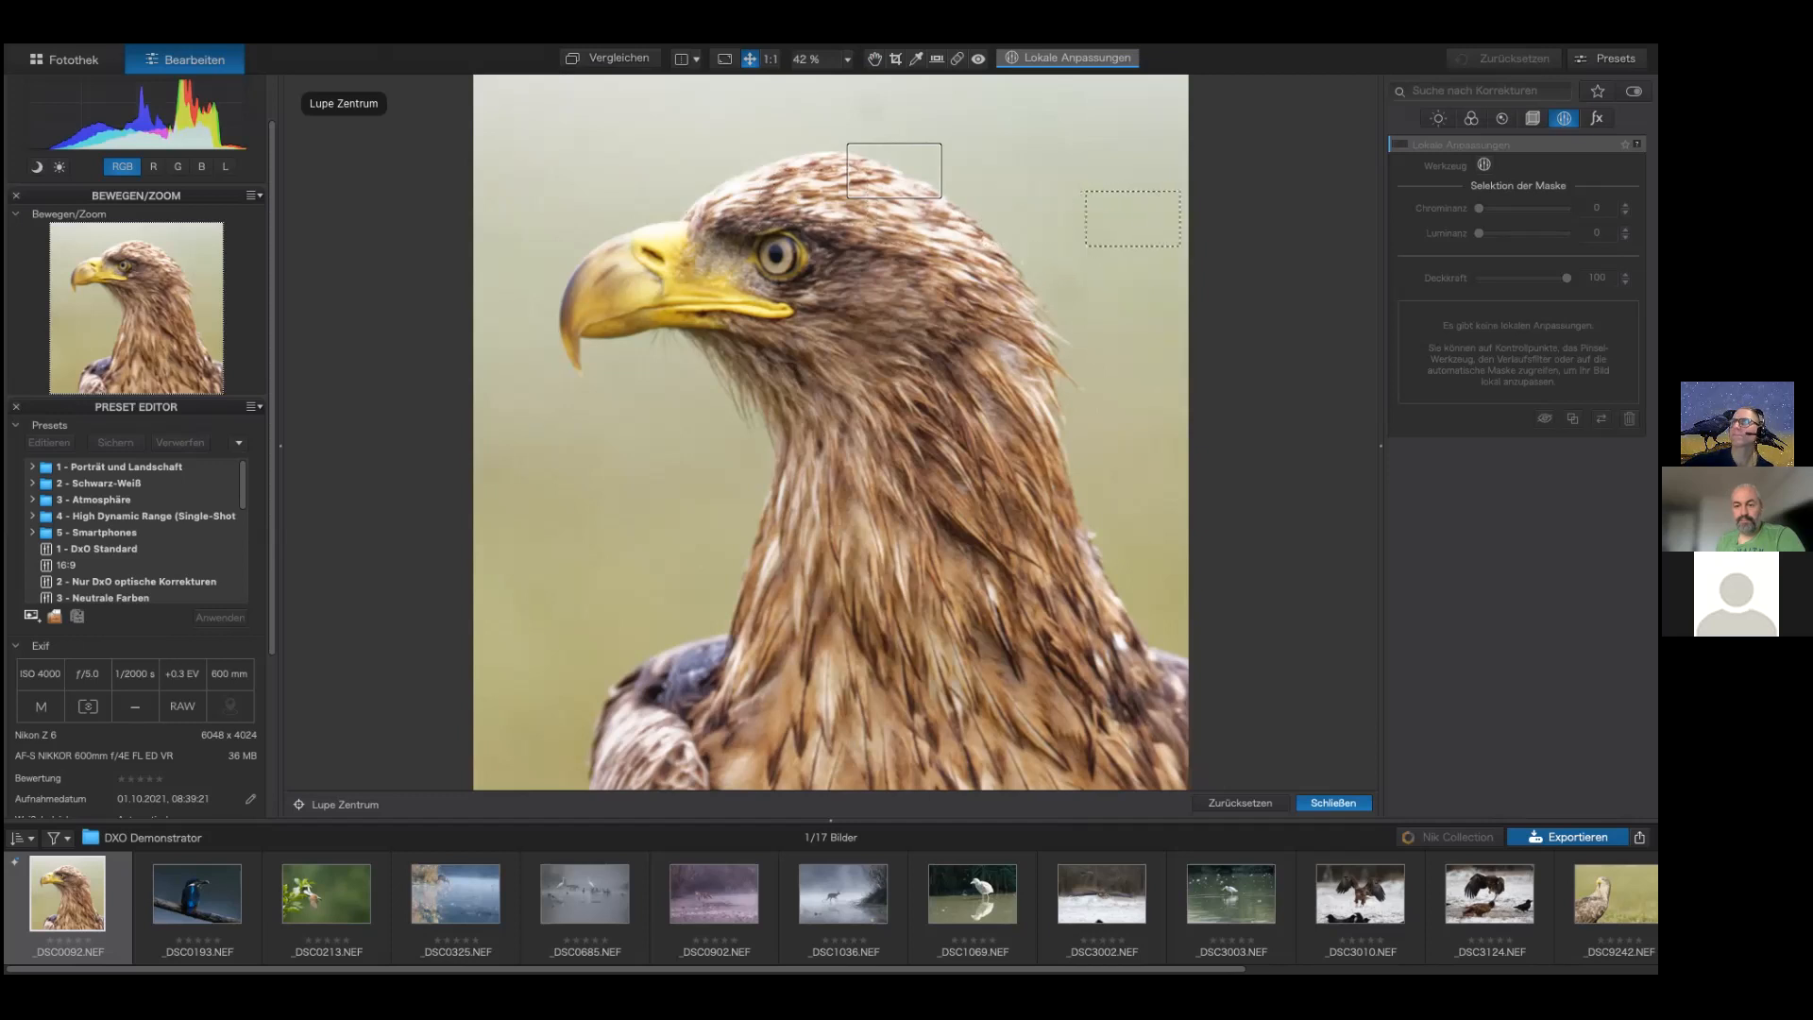
pyautogui.click(1032, 231)
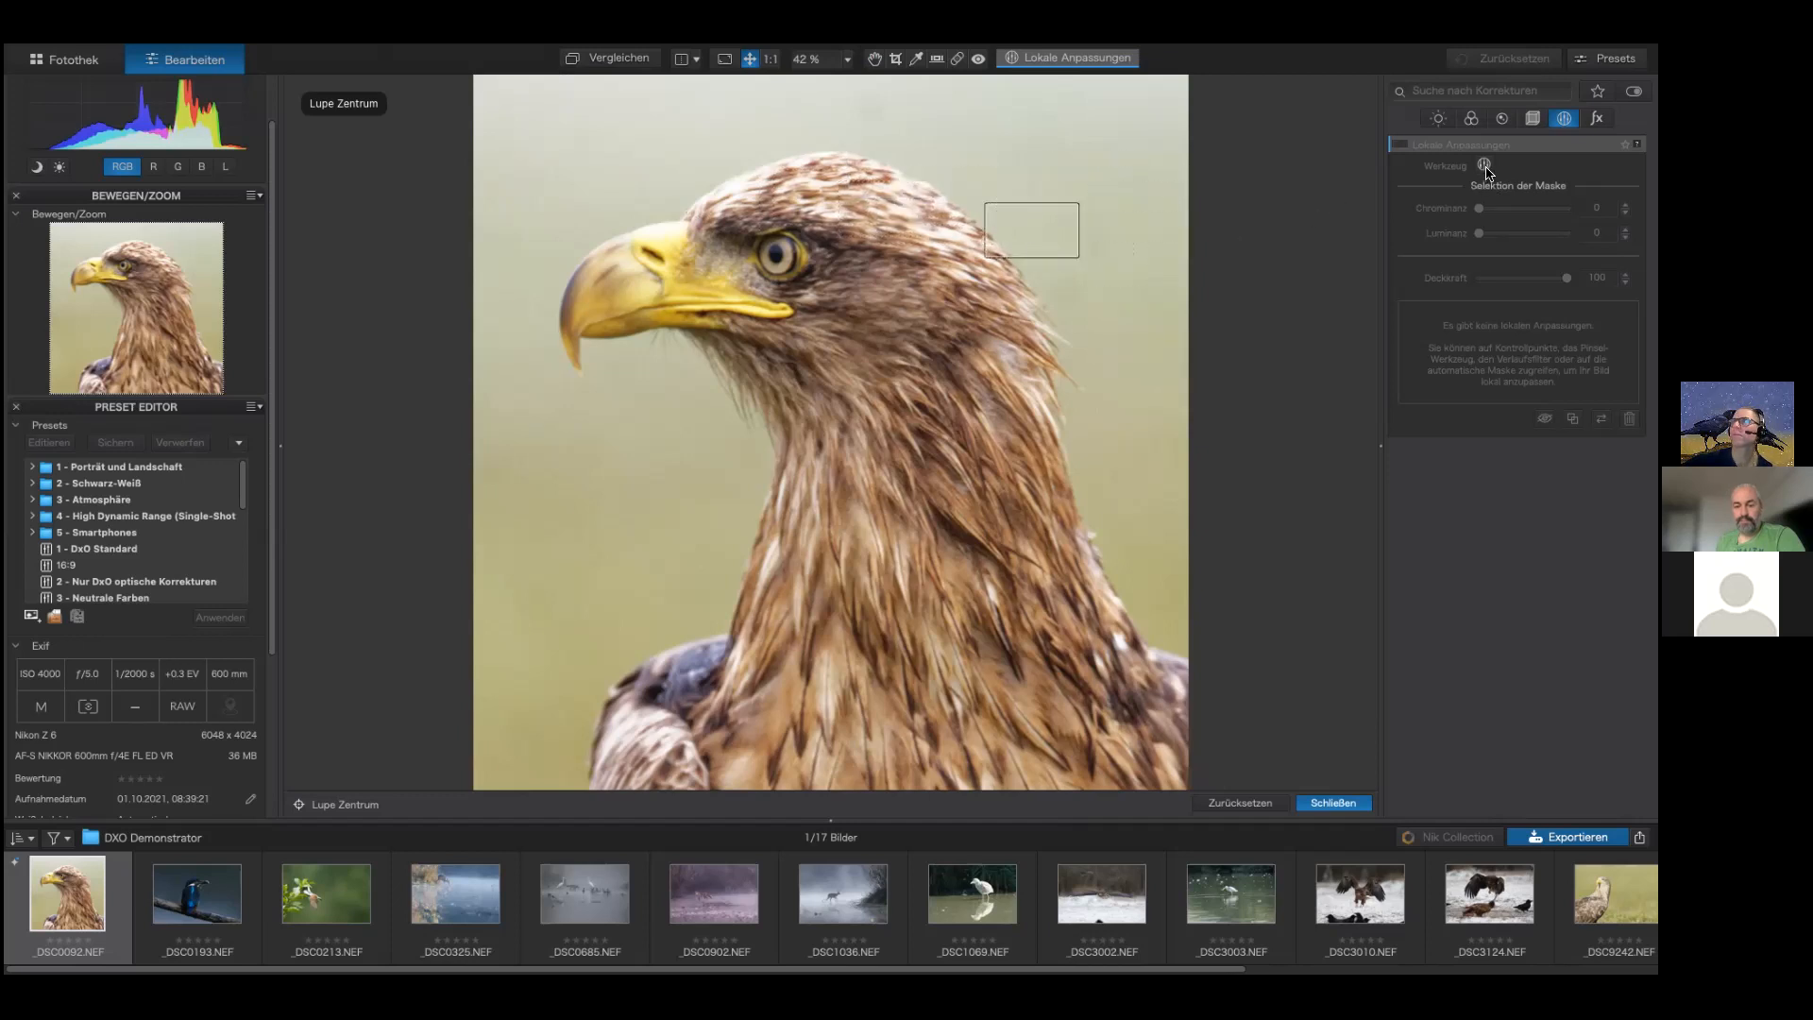
pyautogui.click(1484, 166)
pyautogui.rightClick(1153, 166)
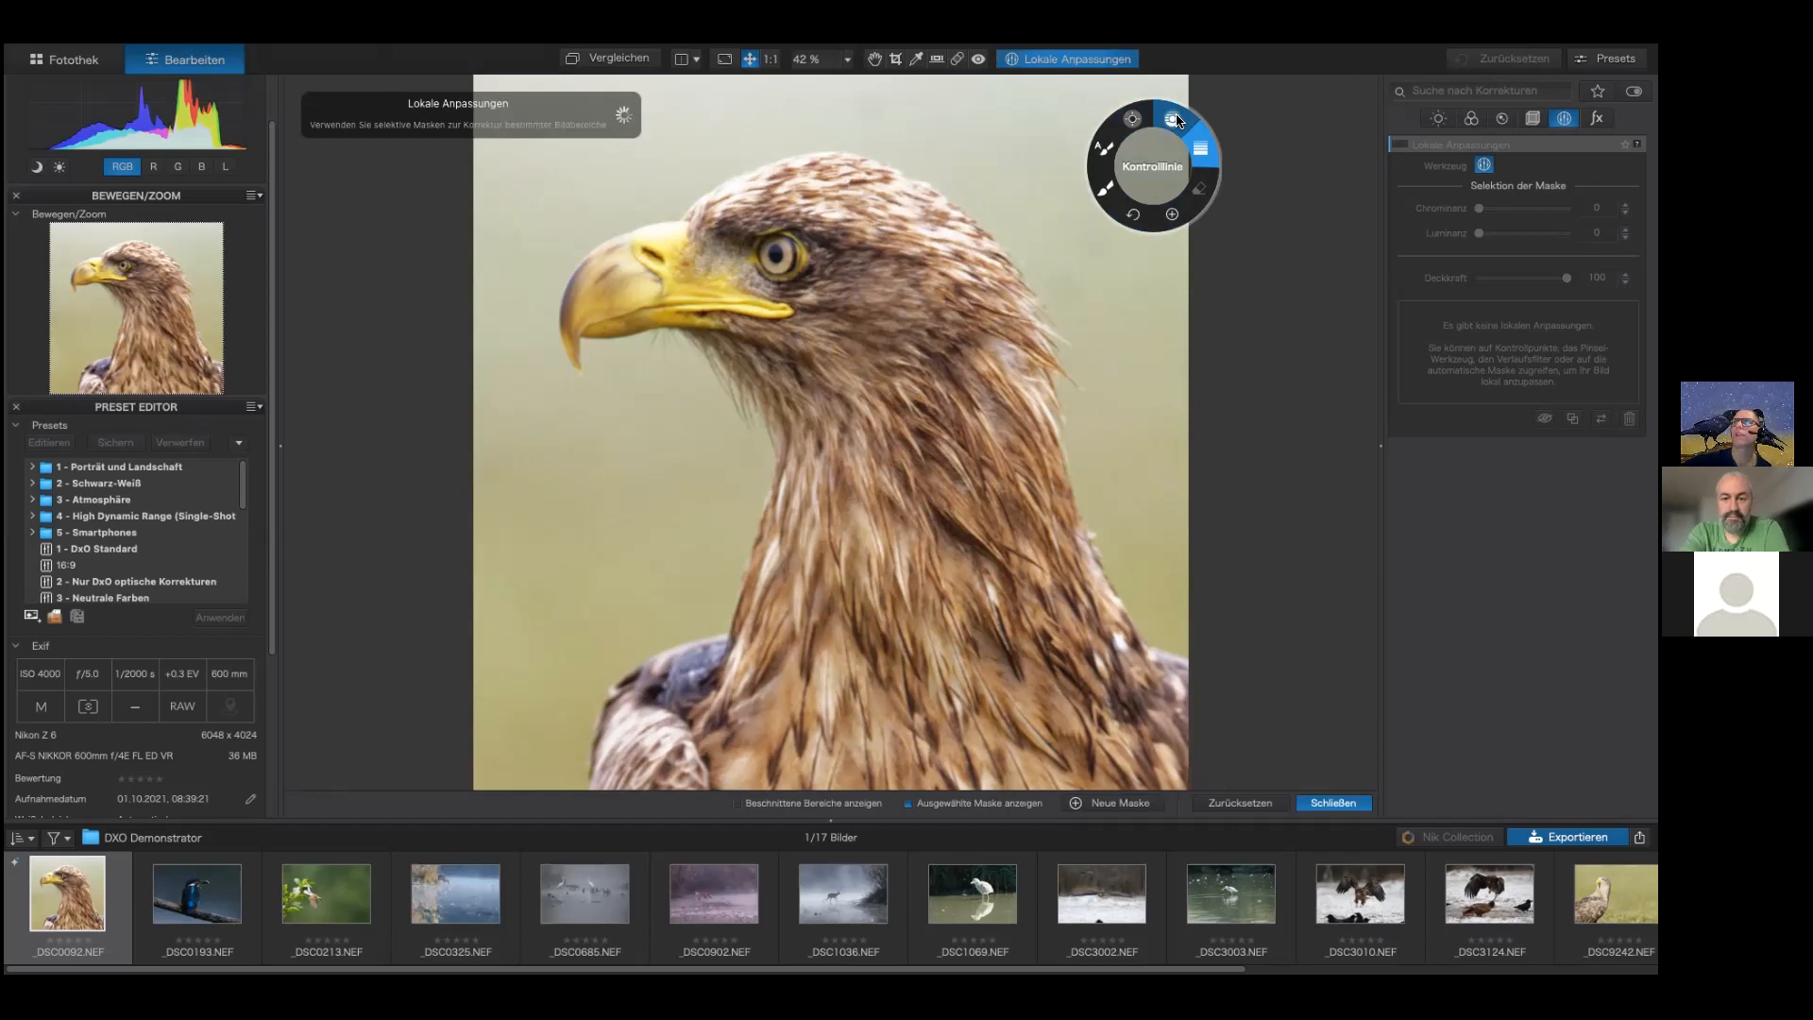
pyautogui.click(1176, 121)
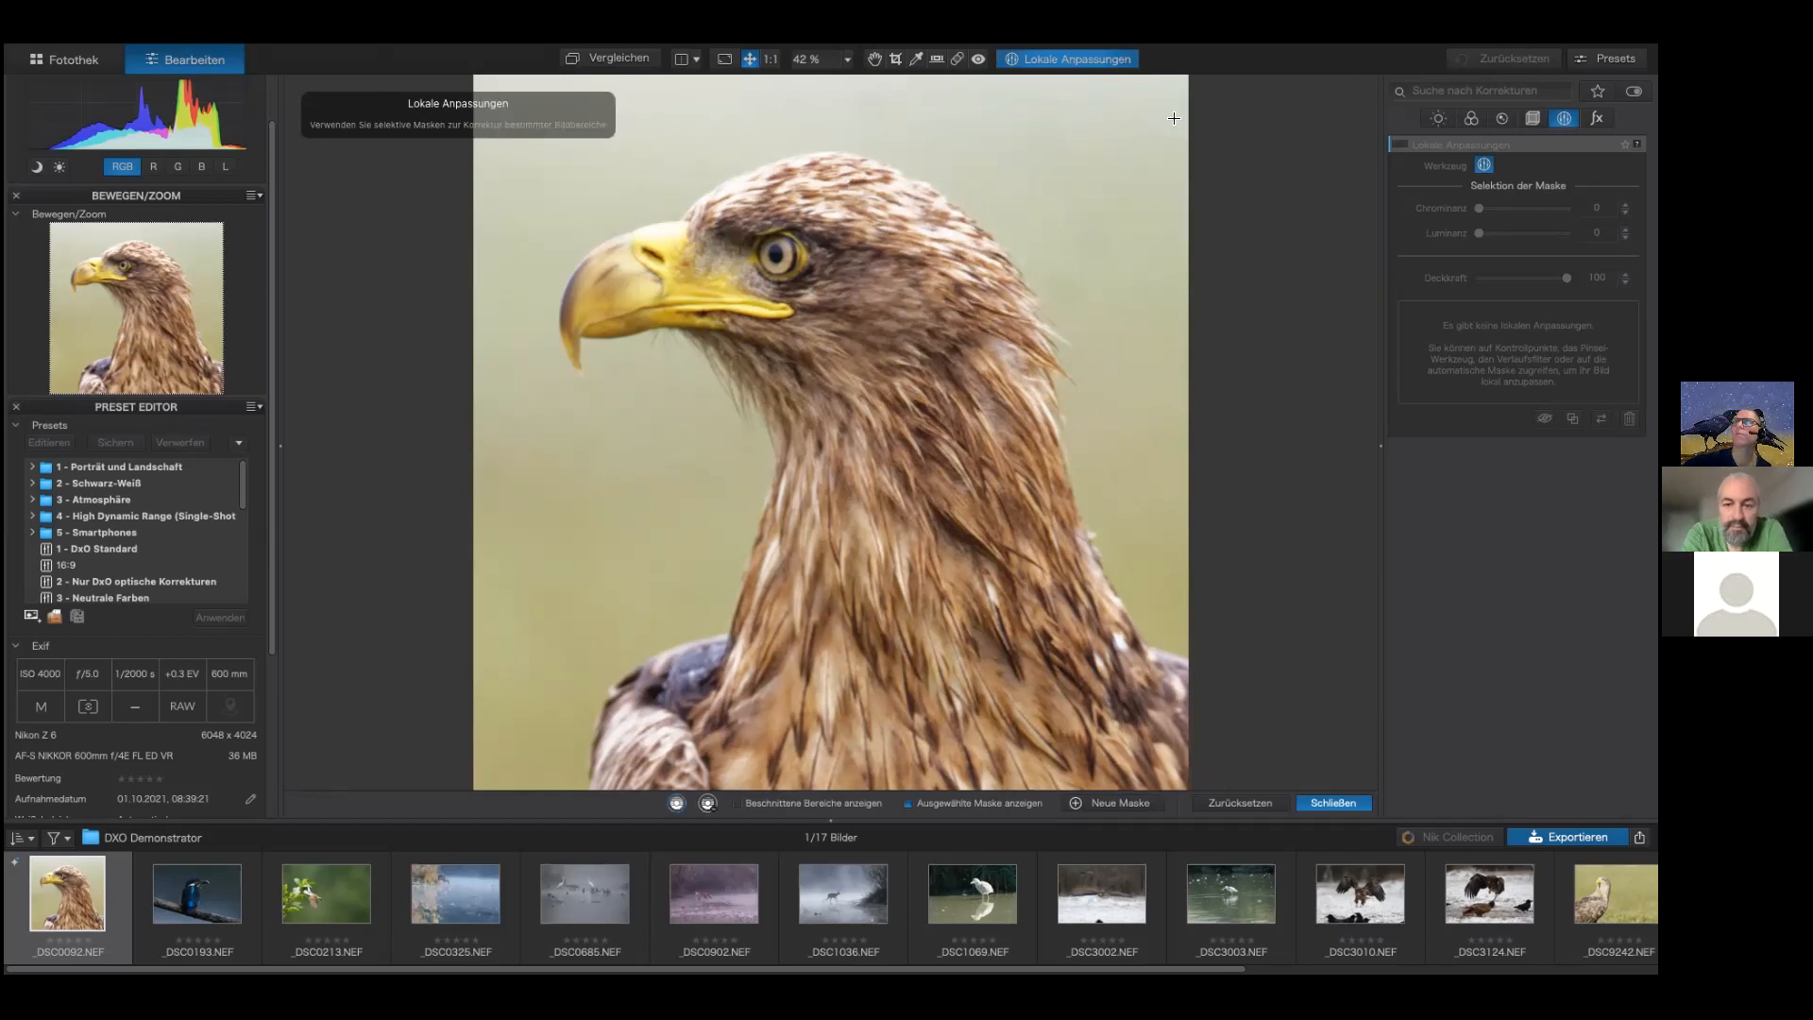
pyautogui.moveTo(831, 220); pyautogui.dragTo(880, 273)
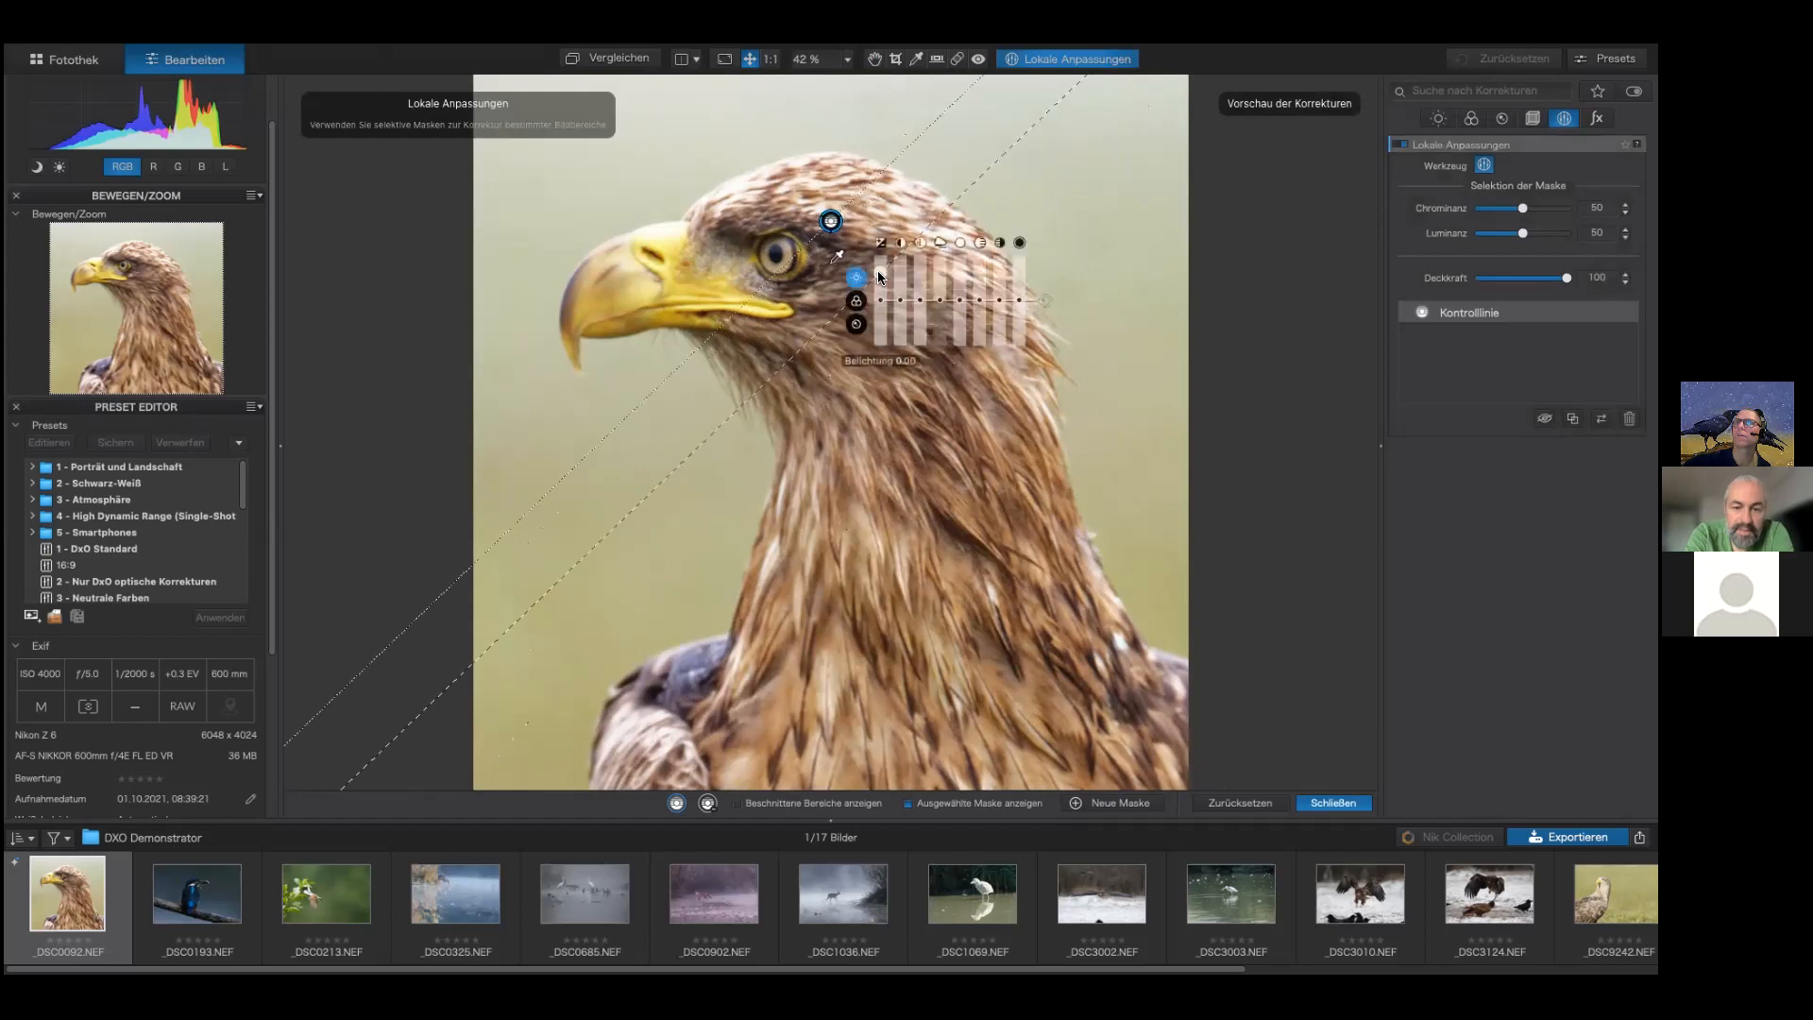
# Step: Raise the exposure slightly in the control line mask and tweak a detail slider
pyautogui.rightClick(1077, 148)
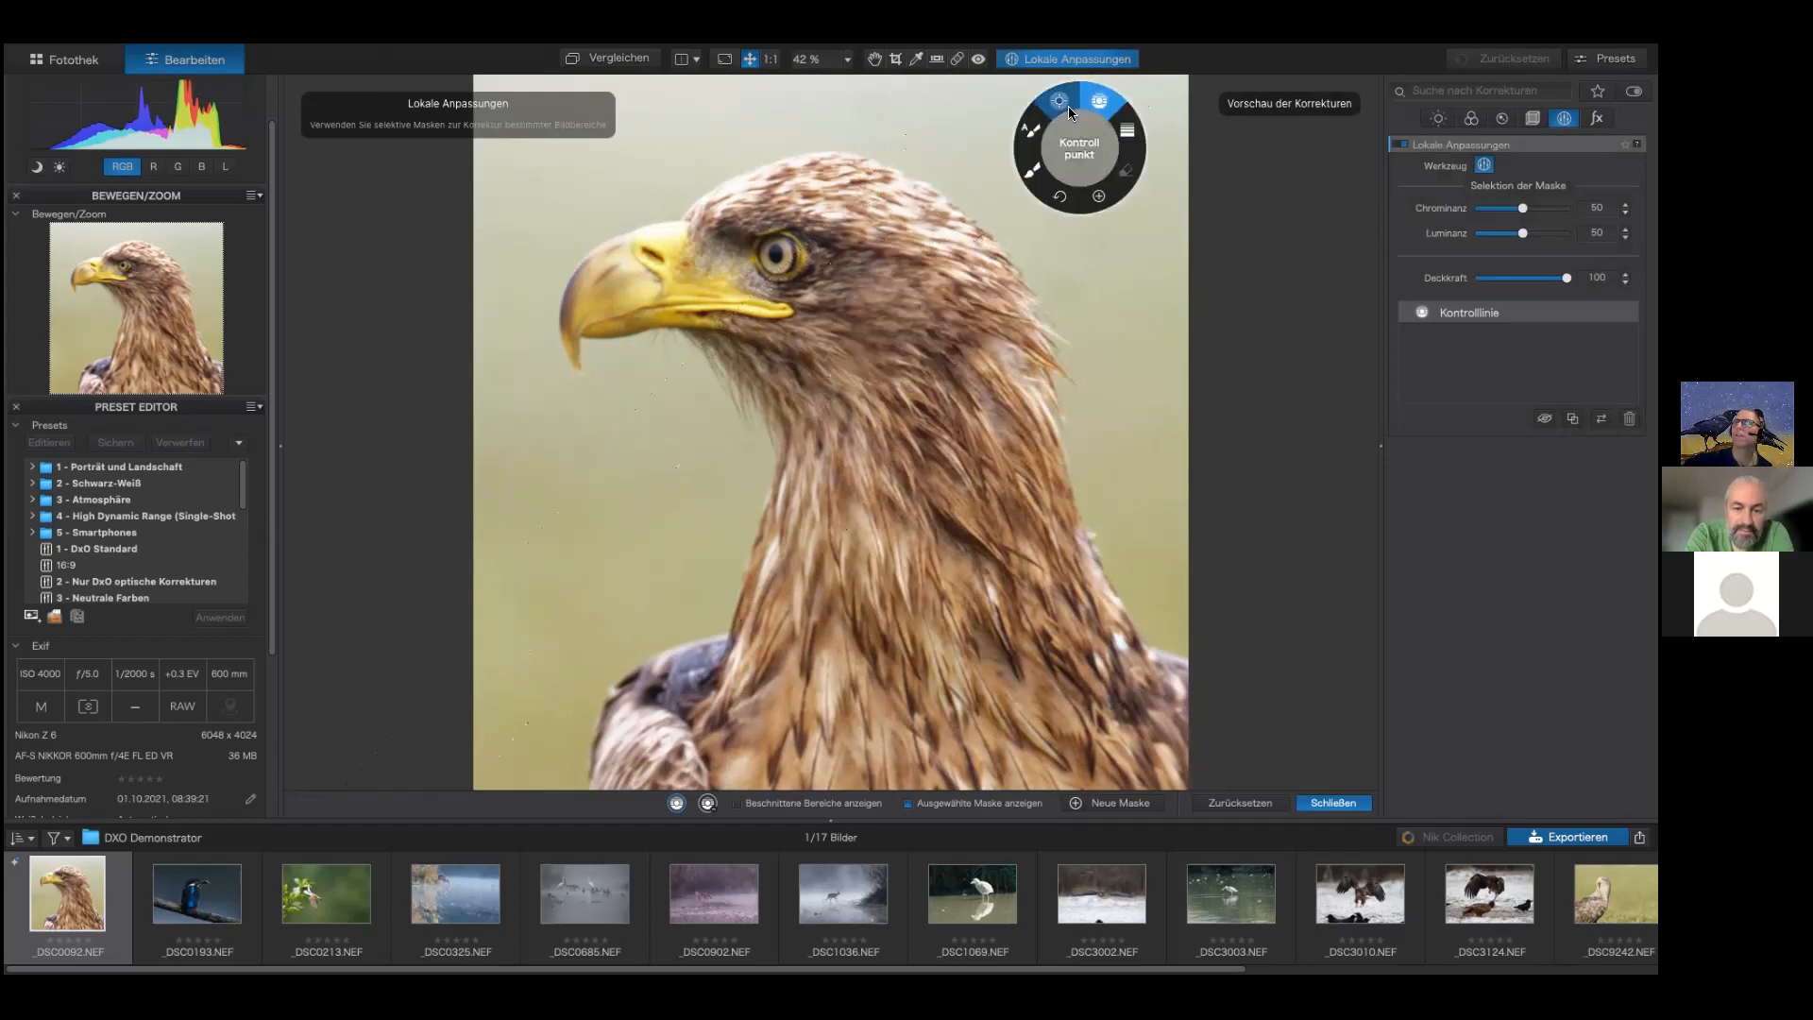
pyautogui.moveTo(836, 256); pyautogui.dragTo(798, 224)
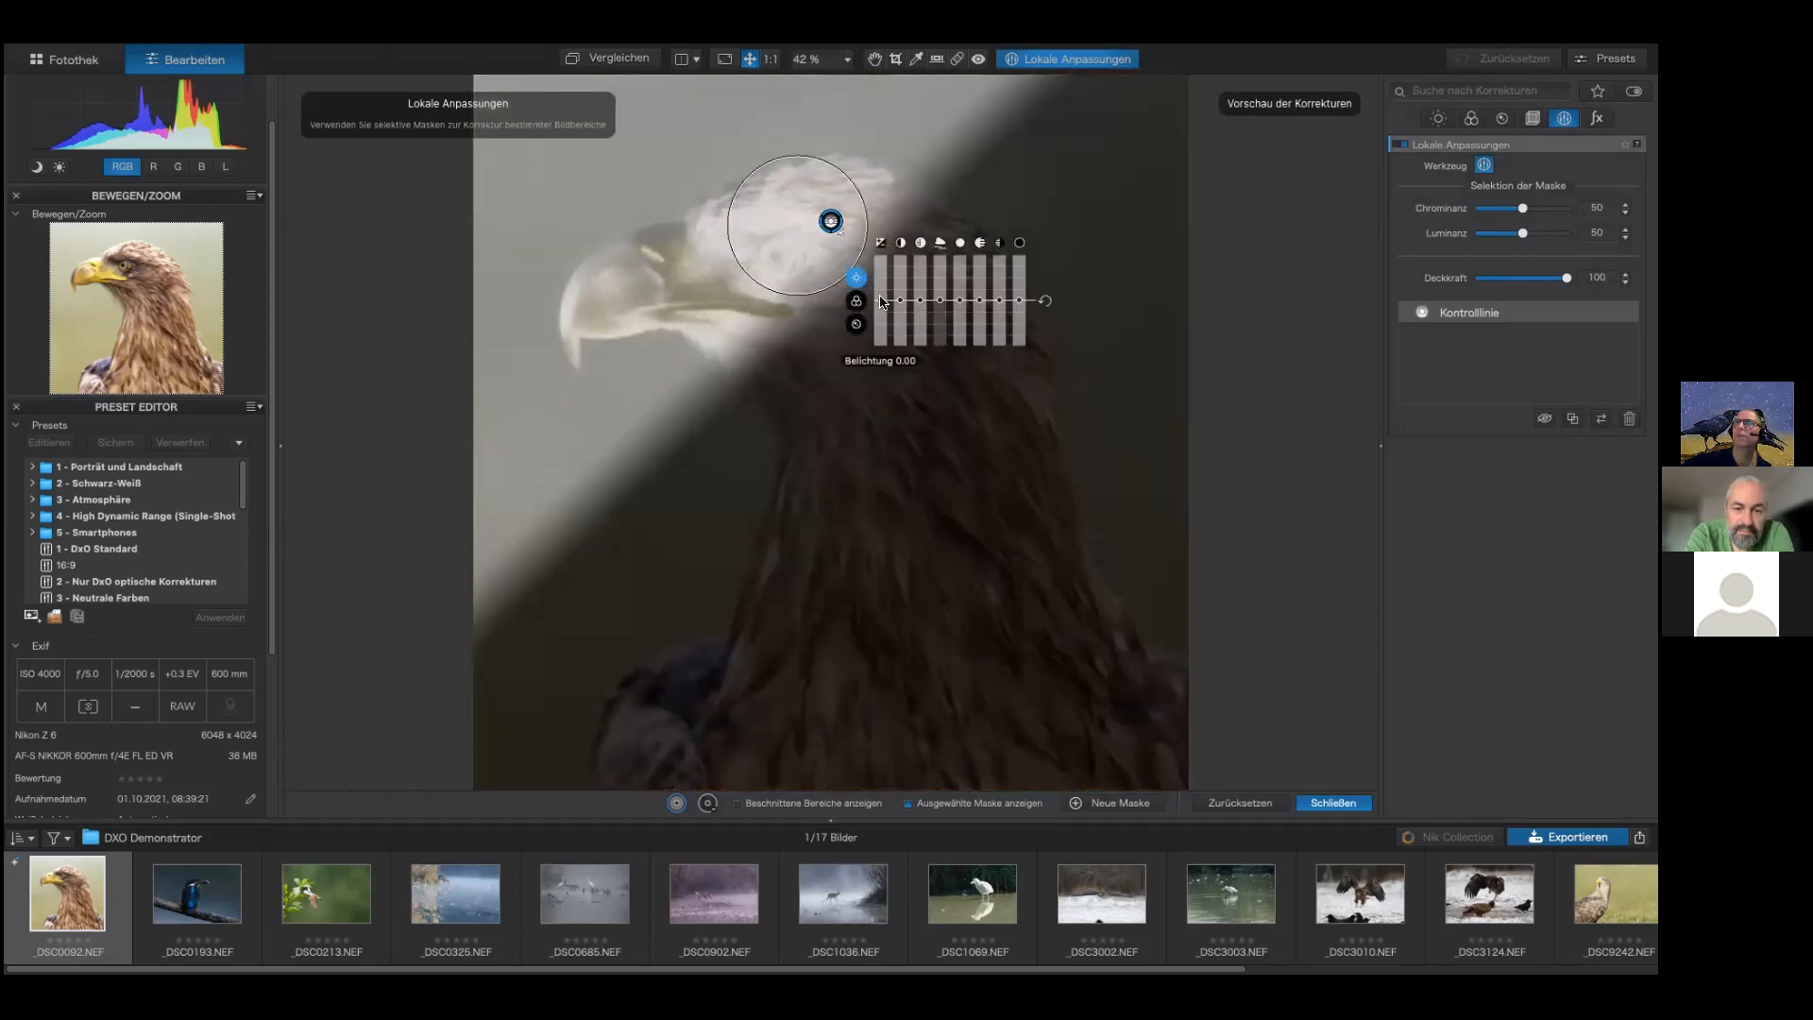
pyautogui.moveTo(881, 300); pyautogui.dragTo(884, 283)
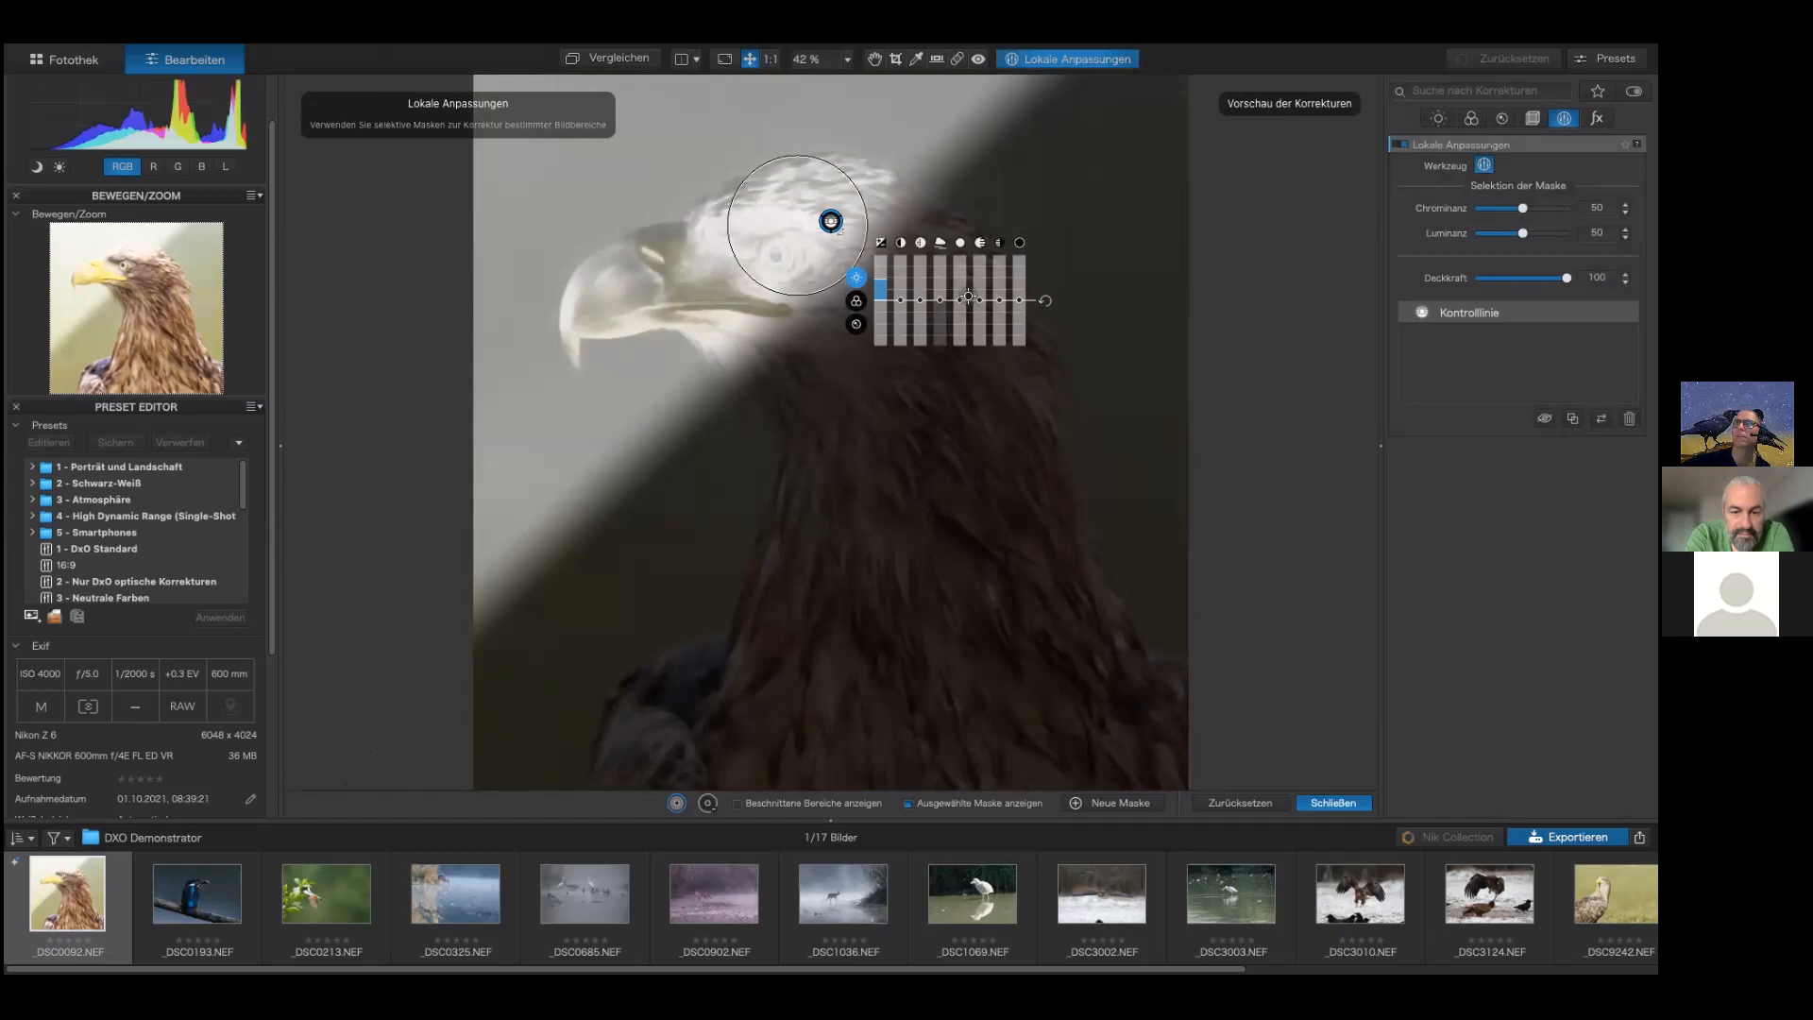
pyautogui.click(861, 302)
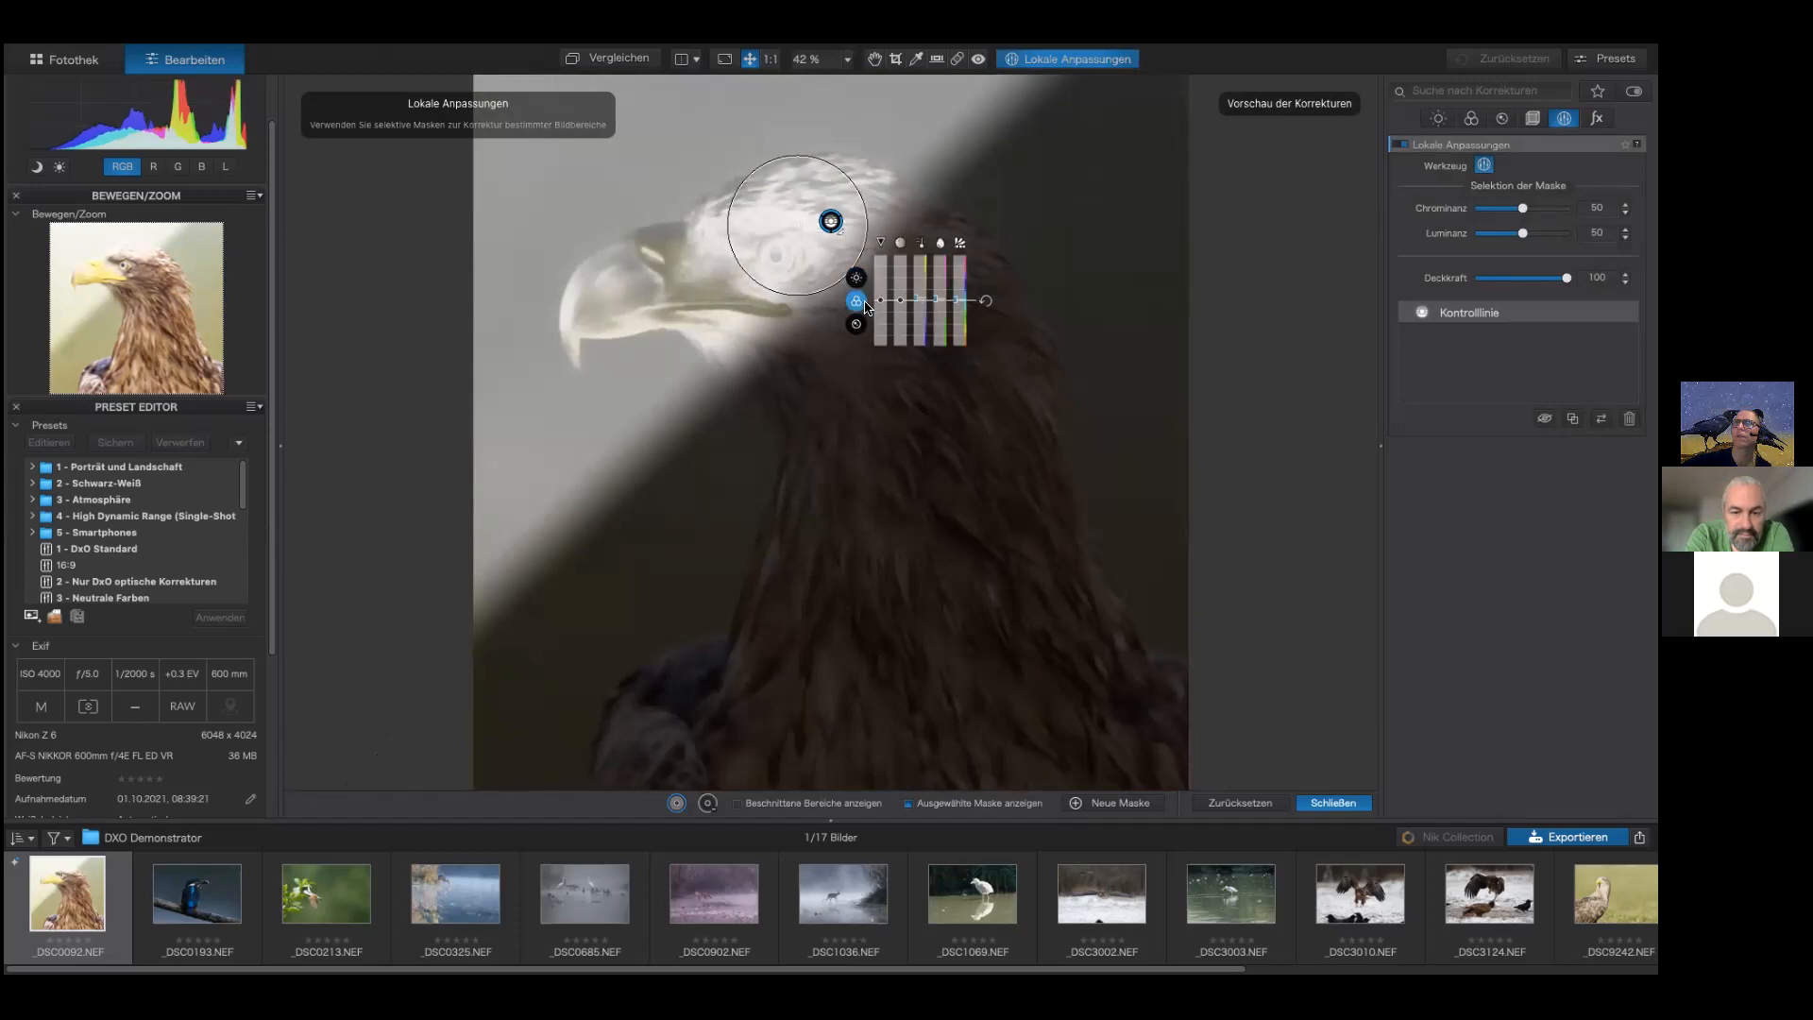
pyautogui.moveTo(916, 292); pyautogui.dragTo(916, 291)
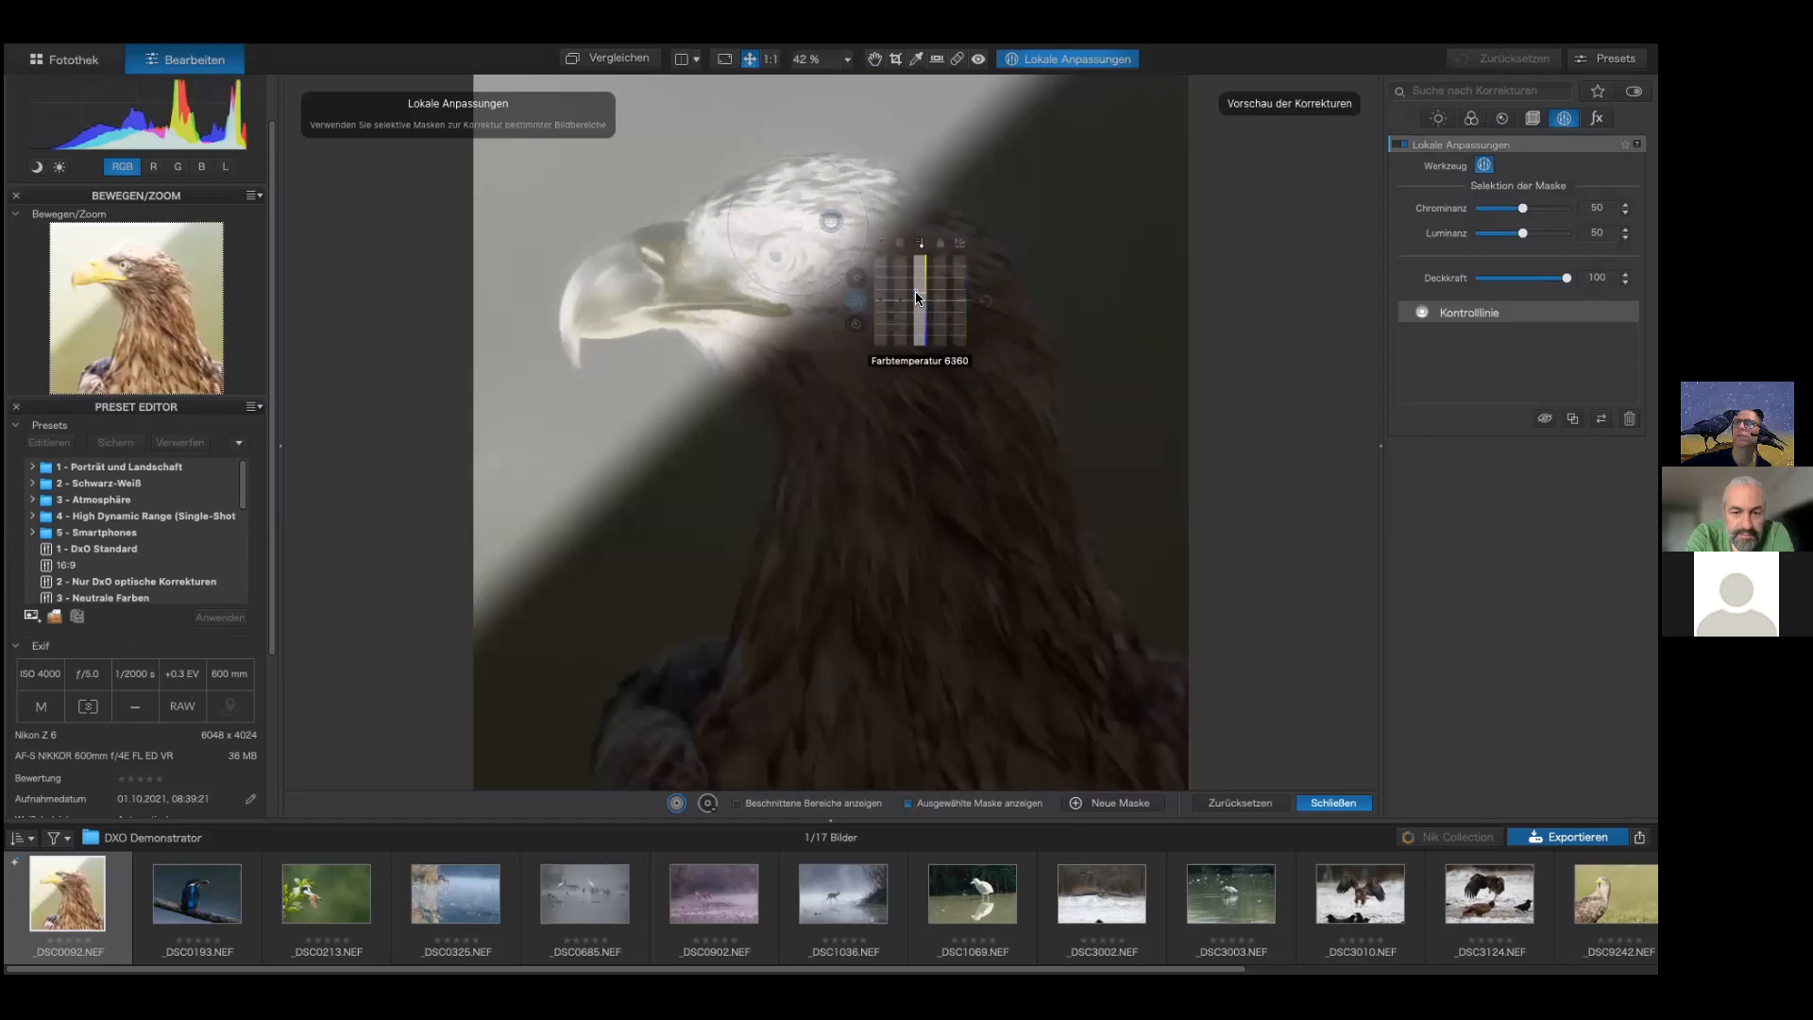
# Step: Increase the mask's bokeh and close the local adjustments
pyautogui.click(859, 325)
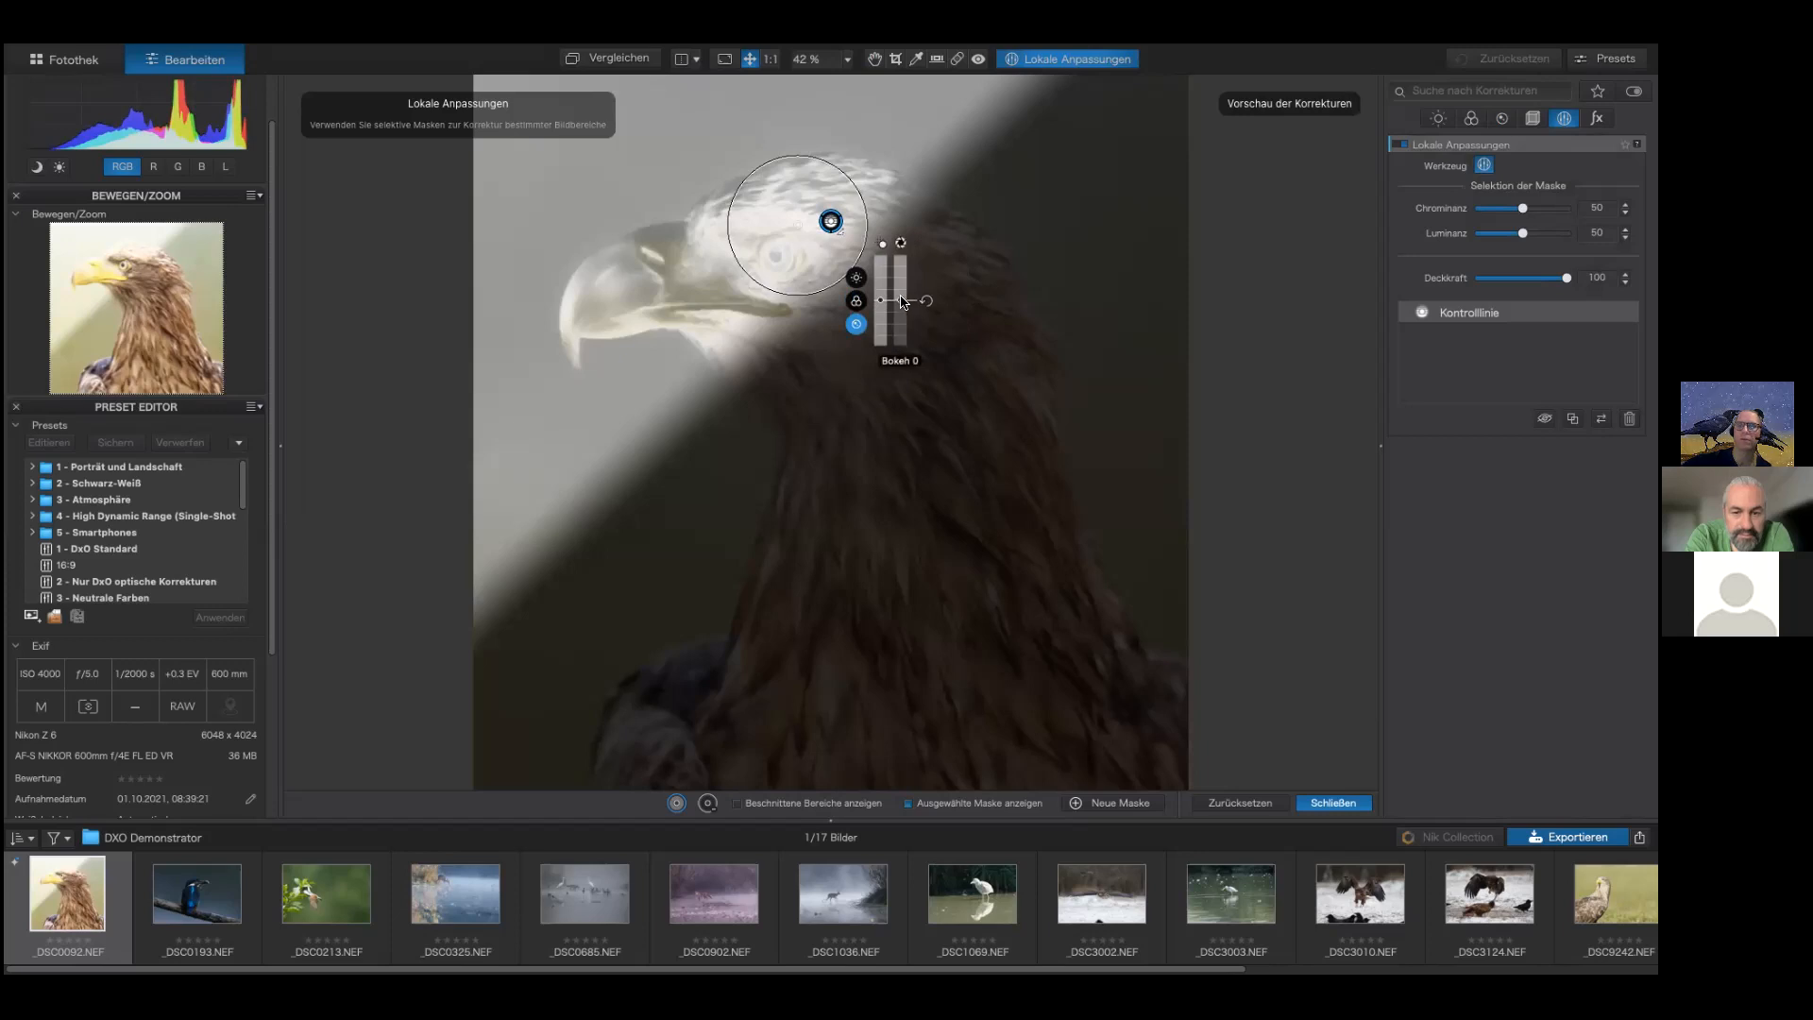
pyautogui.moveTo(903, 303); pyautogui.dragTo(903, 292)
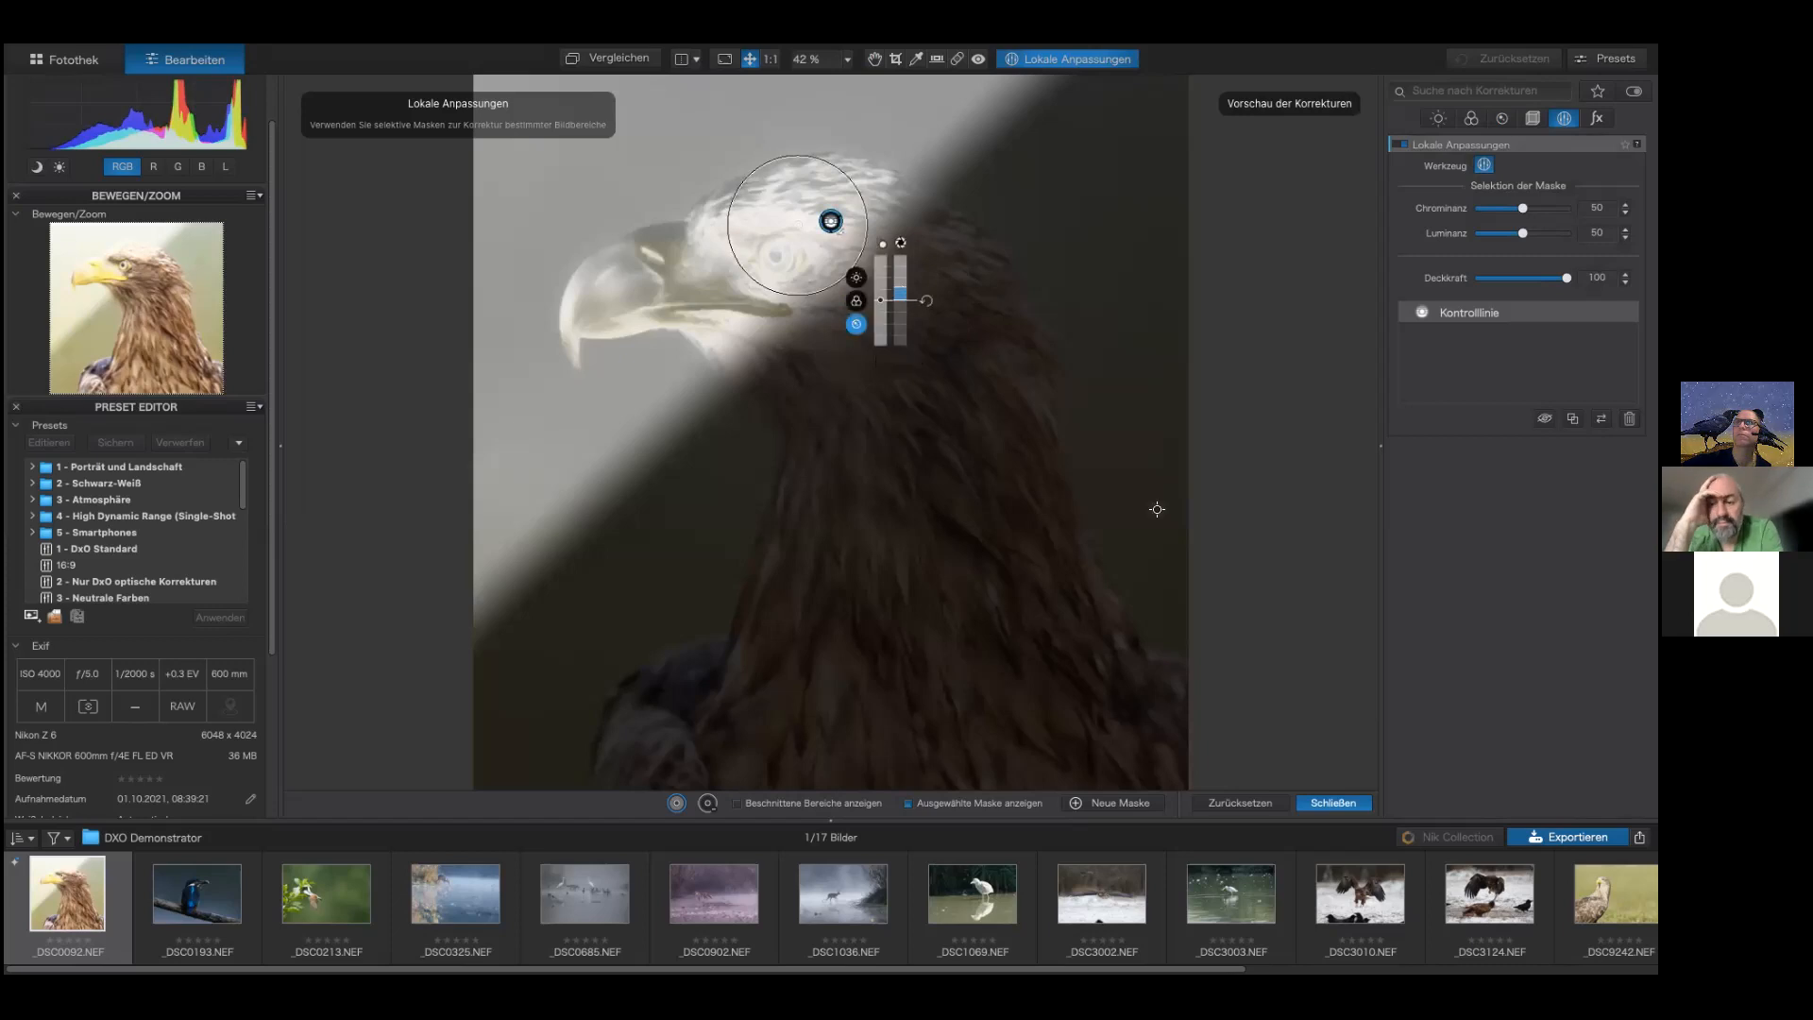
pyautogui.click(1332, 804)
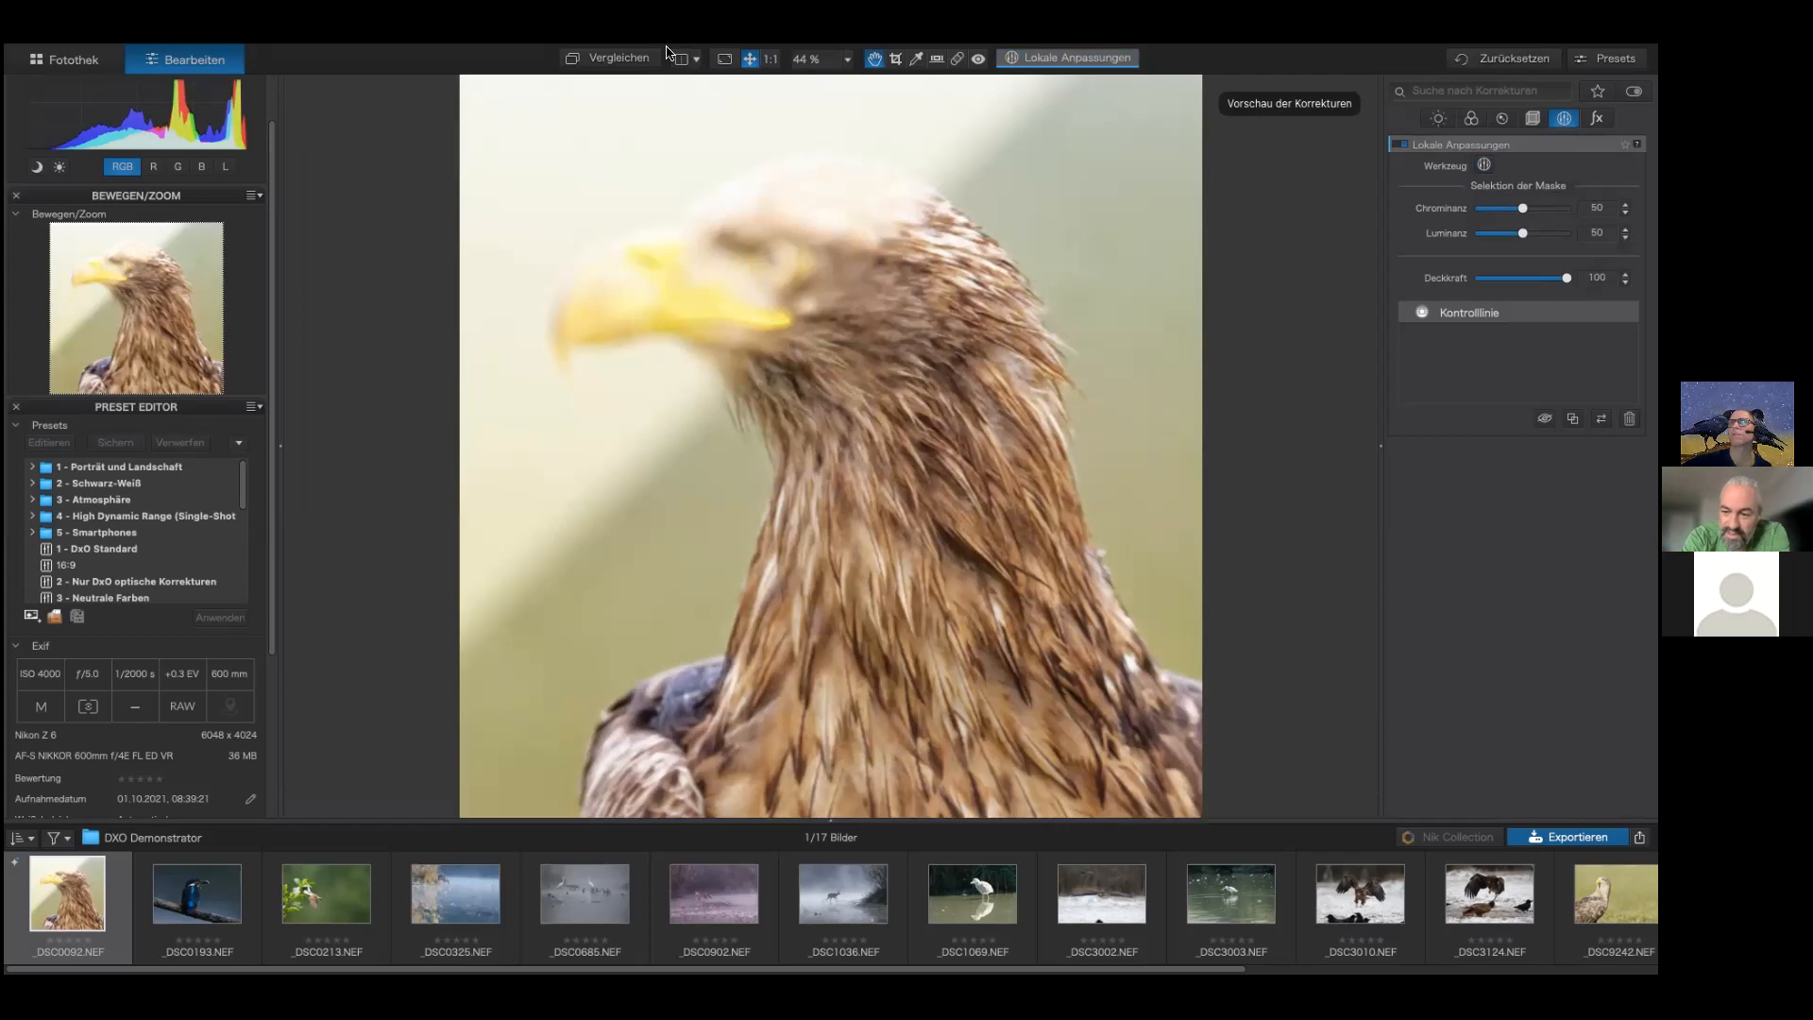
pyautogui.moveTo(617, 48)
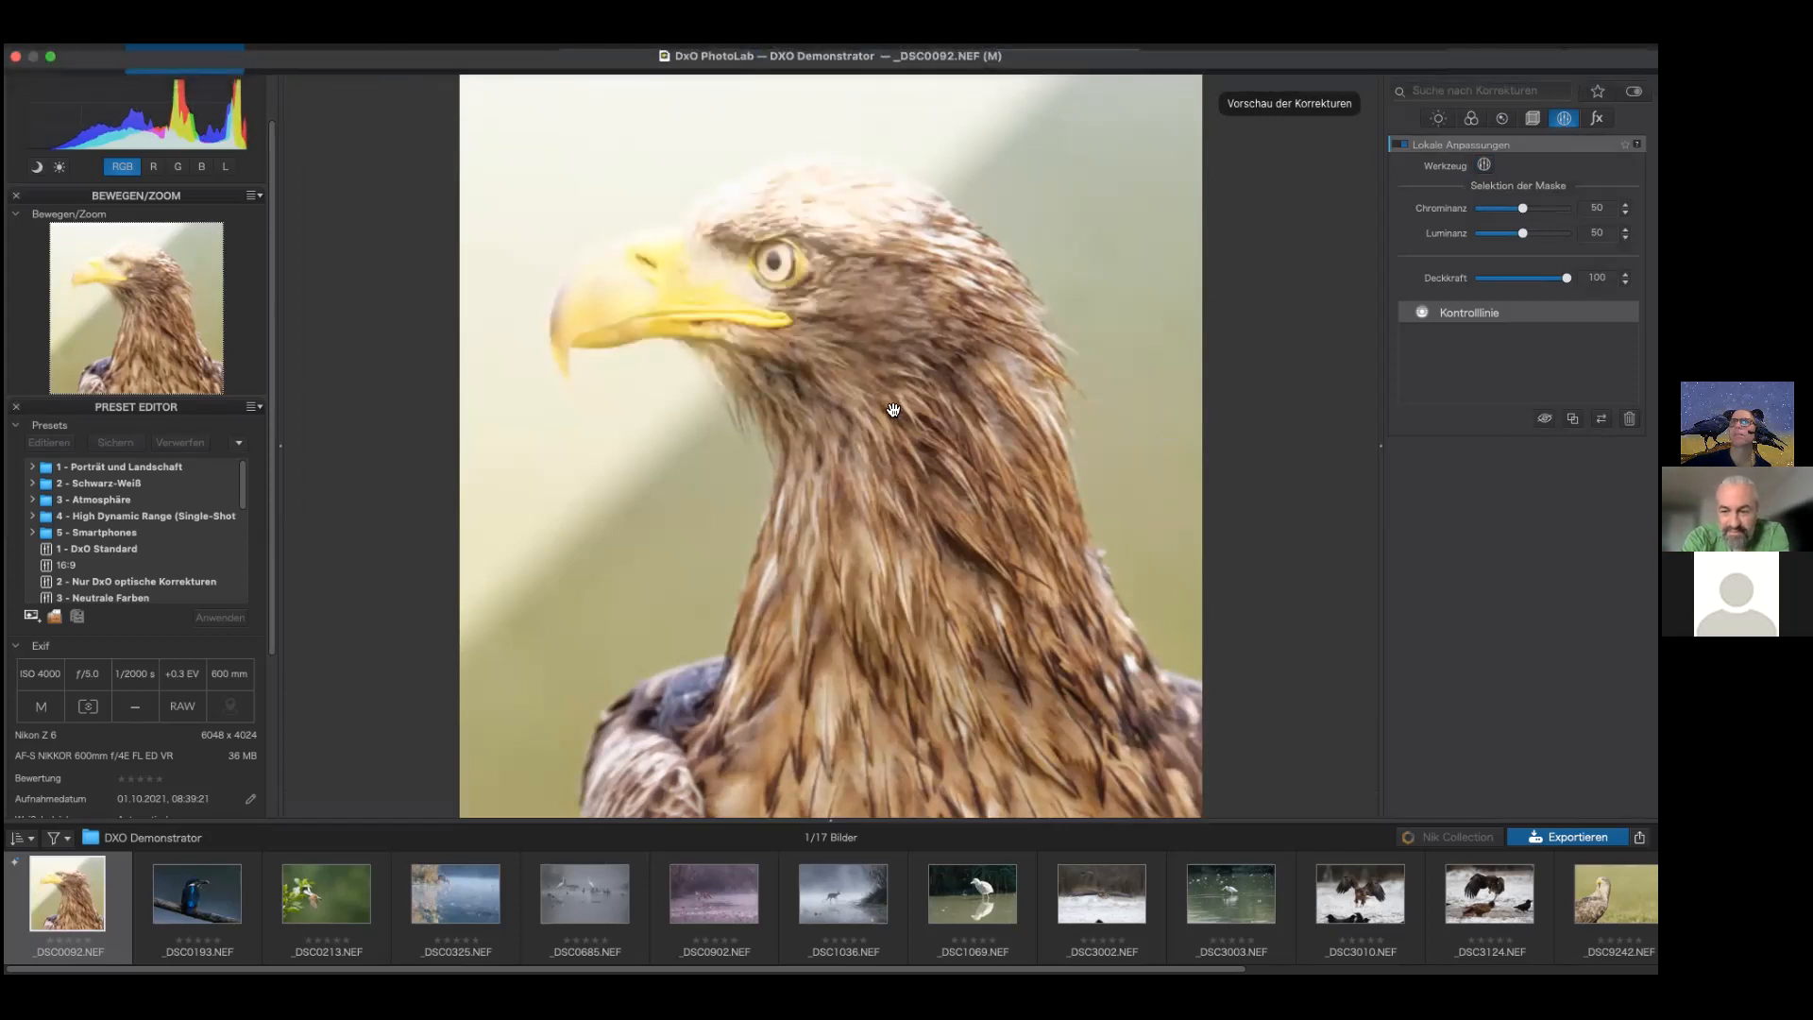